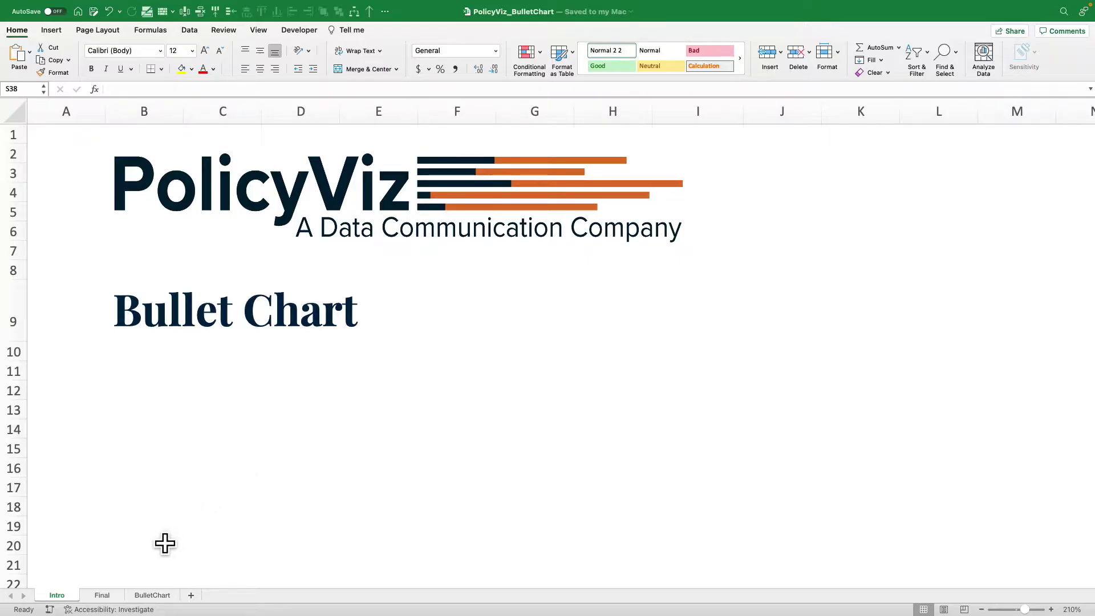
Open the Final sheet to view the finished bullet chart with Actual bars and Target markers.
click(102, 595)
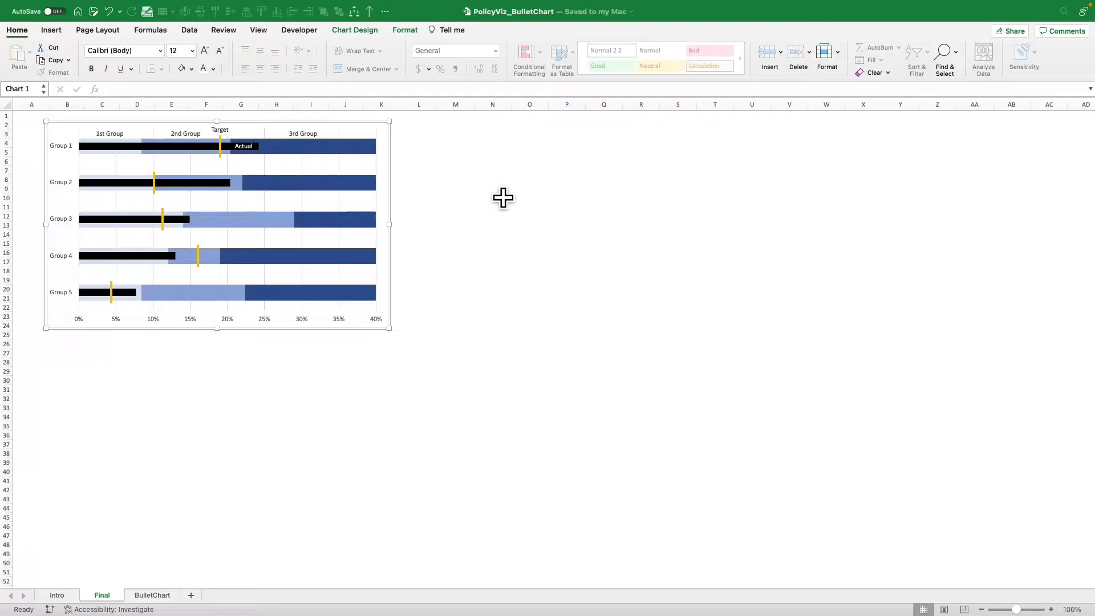
Switch to the BulletChart sheet holding the Fill1–Fill3, Height, Actual, Target, Labels, X and Y data.
click(165, 599)
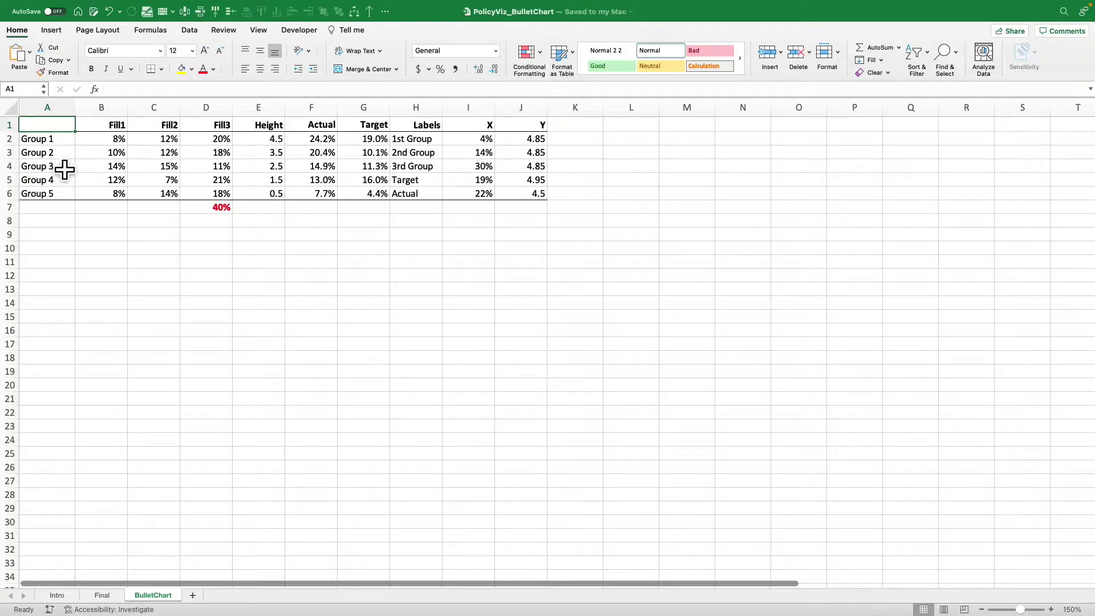
Select the group names and Fill1–Fill3 columns and compare them with the finished chart on Final.
drag(43, 108, 223, 161)
click(106, 595)
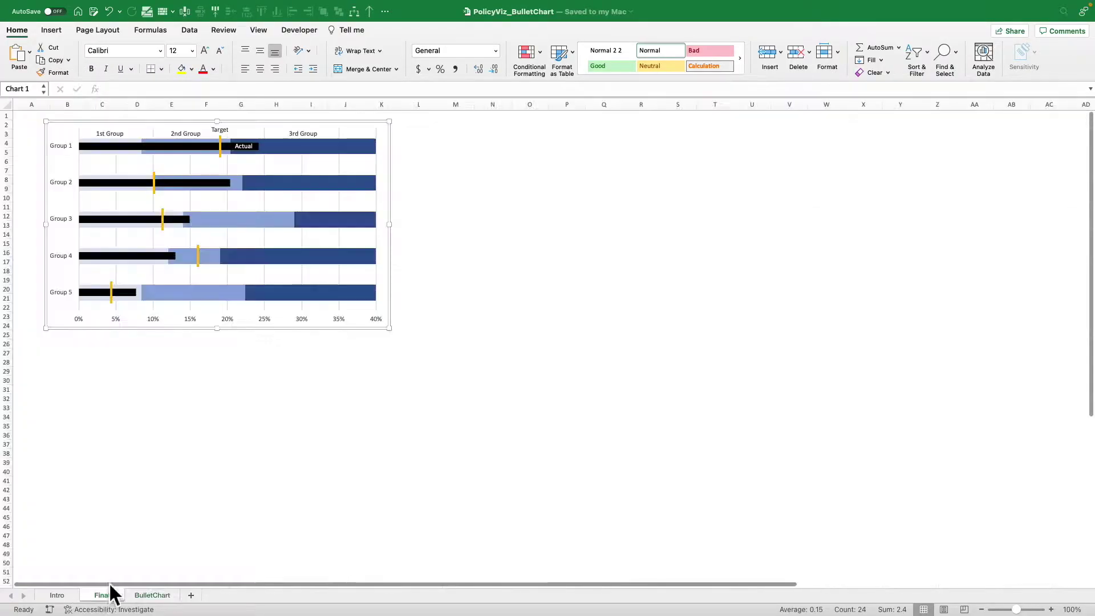
click(172, 596)
Review the Actual, Target, Height, Labels, X and Y columns and Group 2's fill values, then view the Final chart.
drag(311, 107, 368, 137)
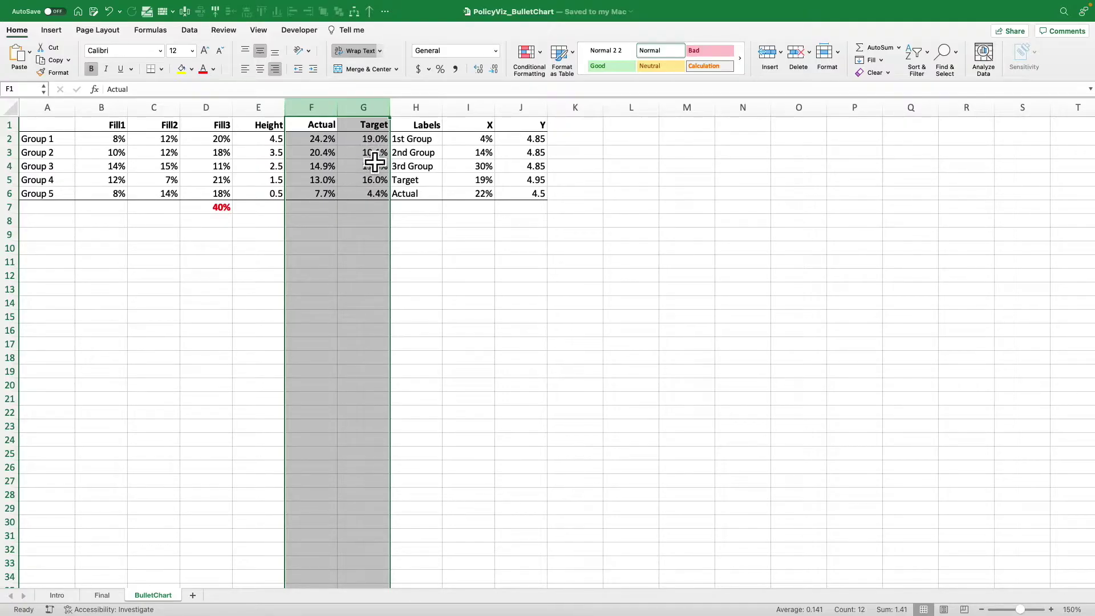
click(287, 129)
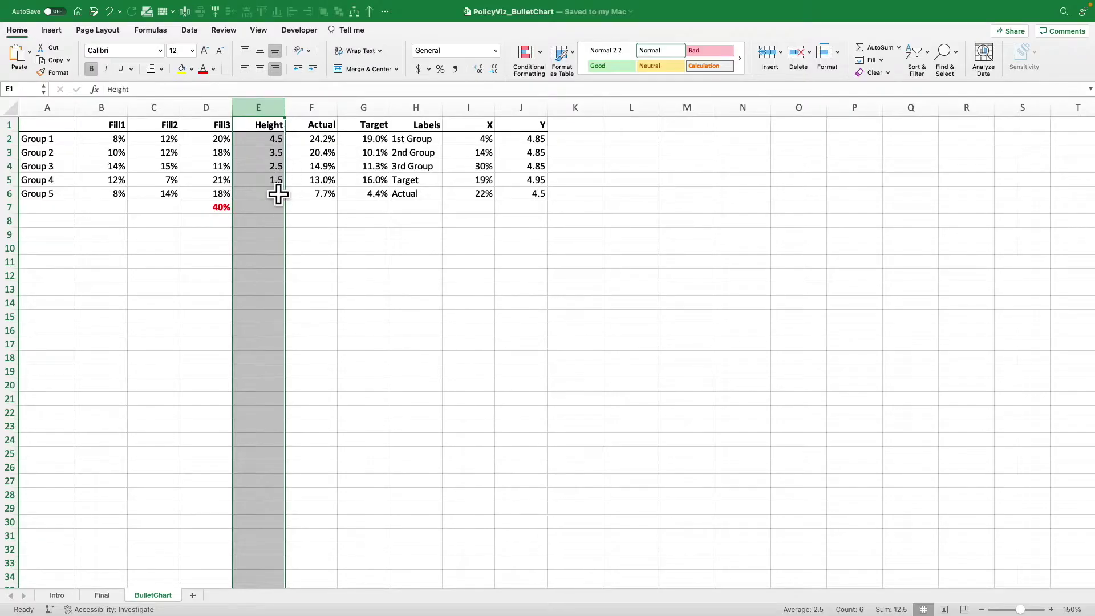
drag(422, 107, 547, 152)
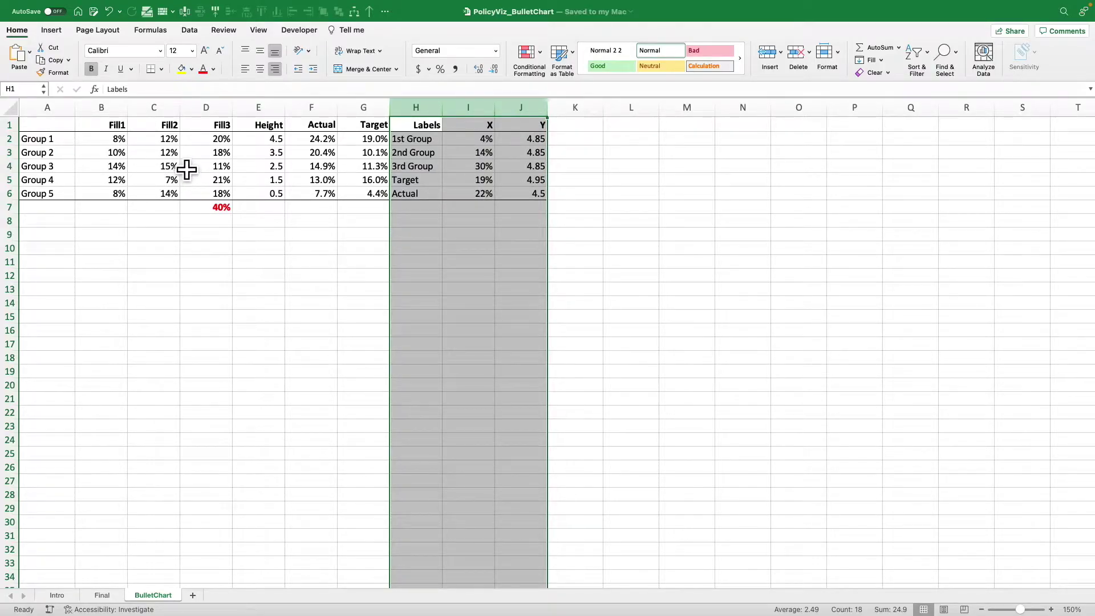
click(117, 153)
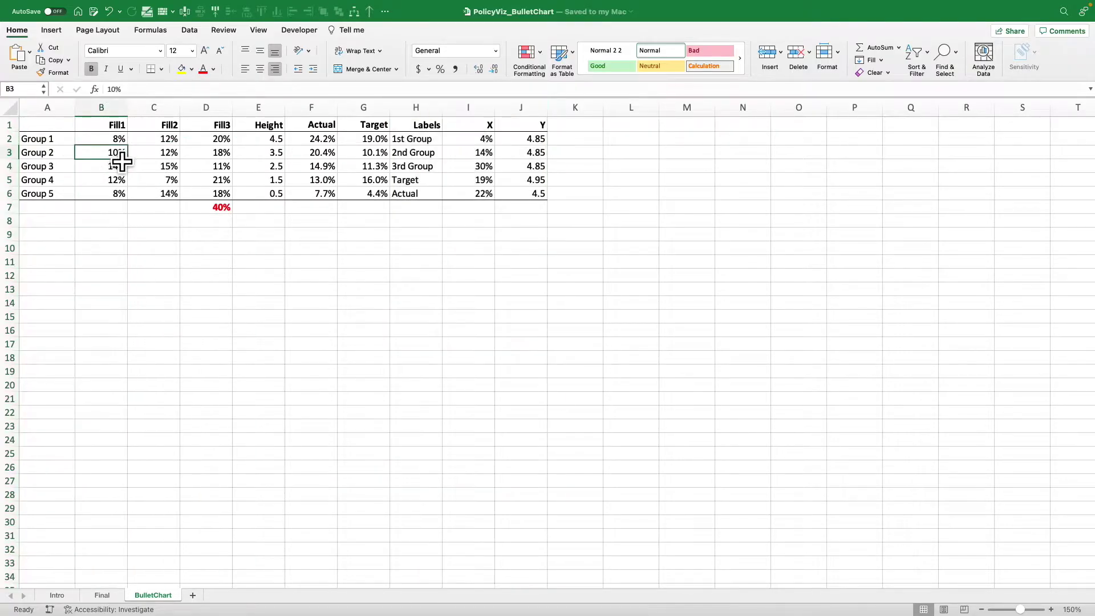
key(Right)
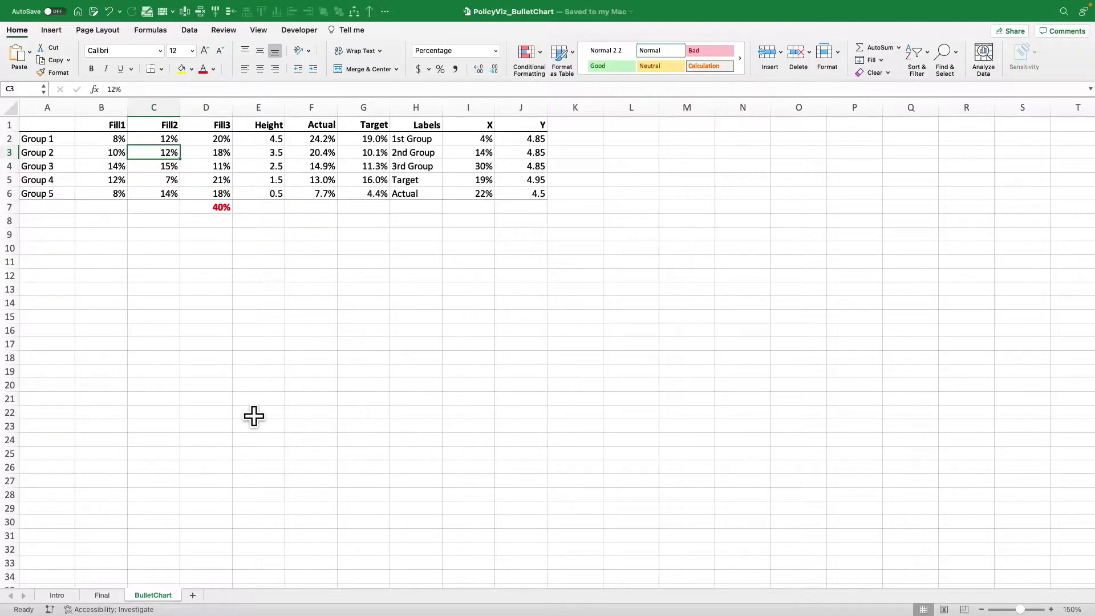
click(102, 595)
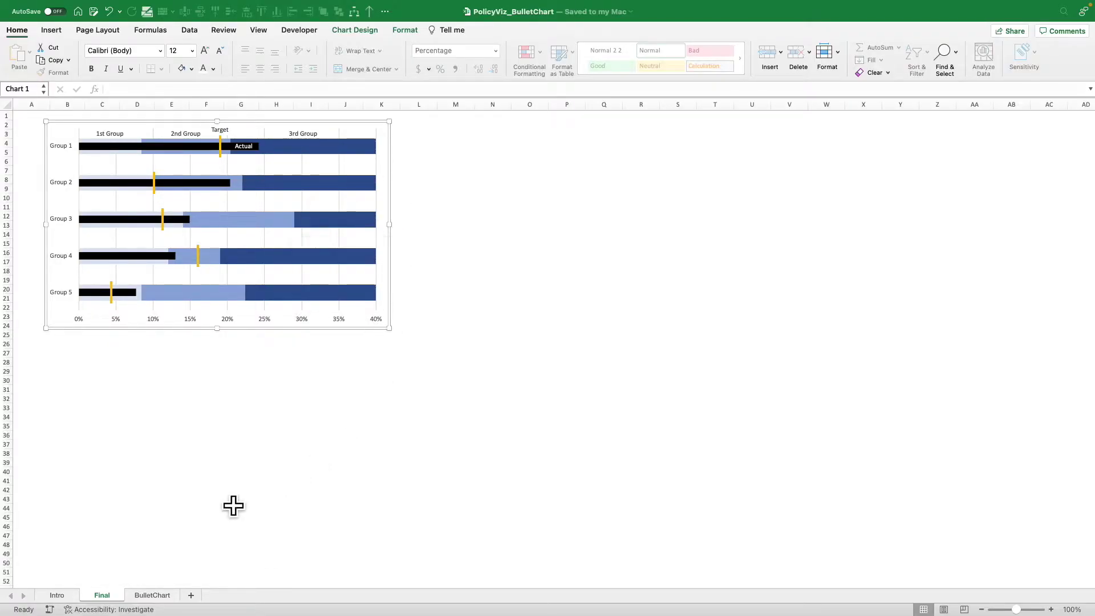
Inspect D3's Fill3 formula =$D$7-B3-C3 and the groups' fill values, then return to A1.
click(153, 595)
click(222, 153)
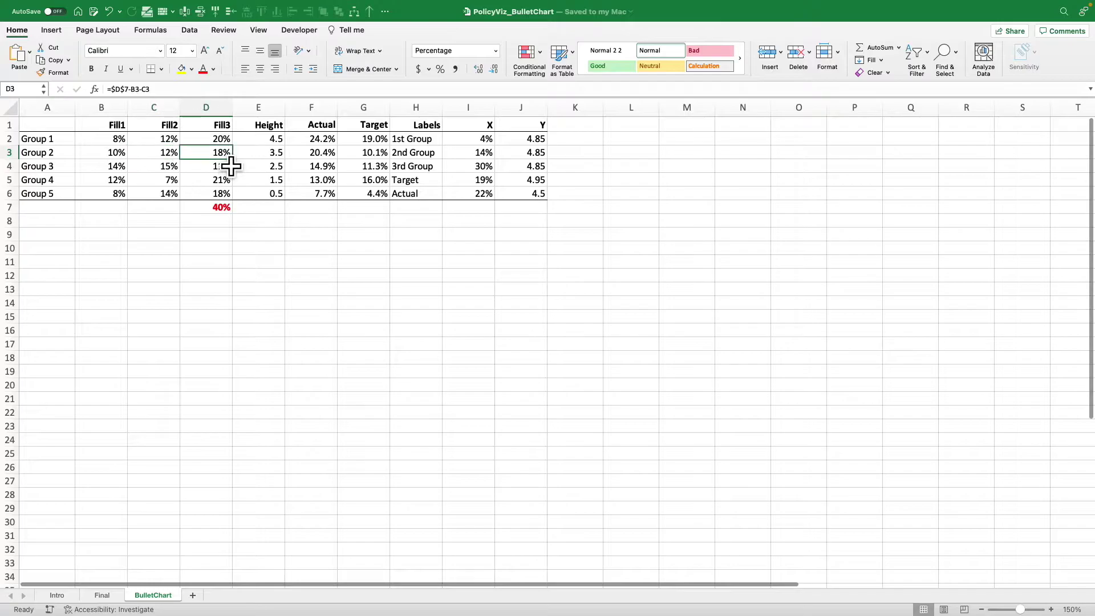
click(133, 89)
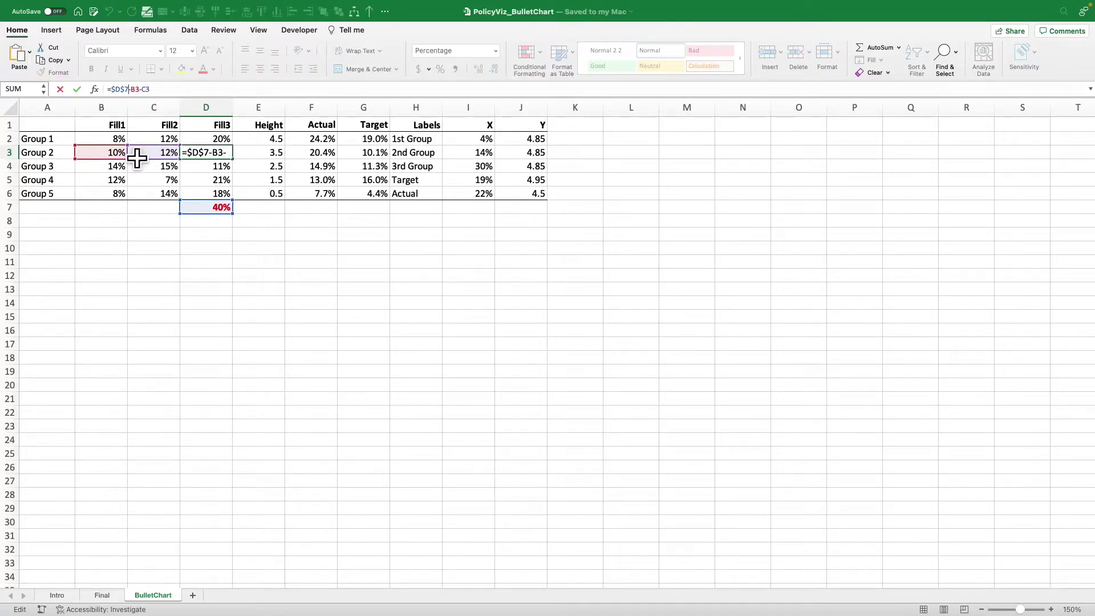
key(Return)
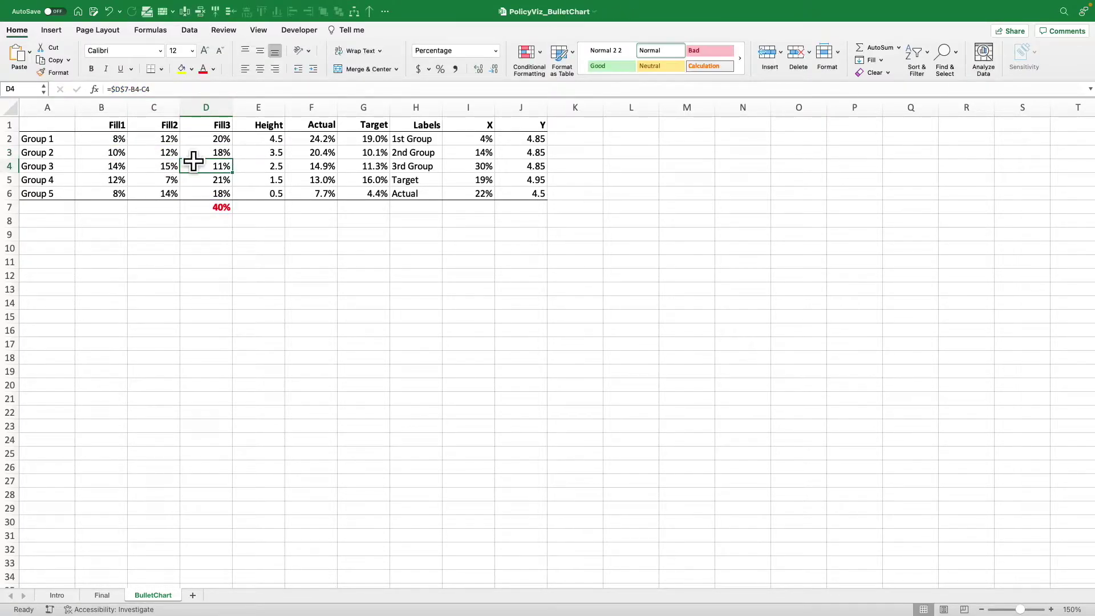
drag(114, 140, 222, 151)
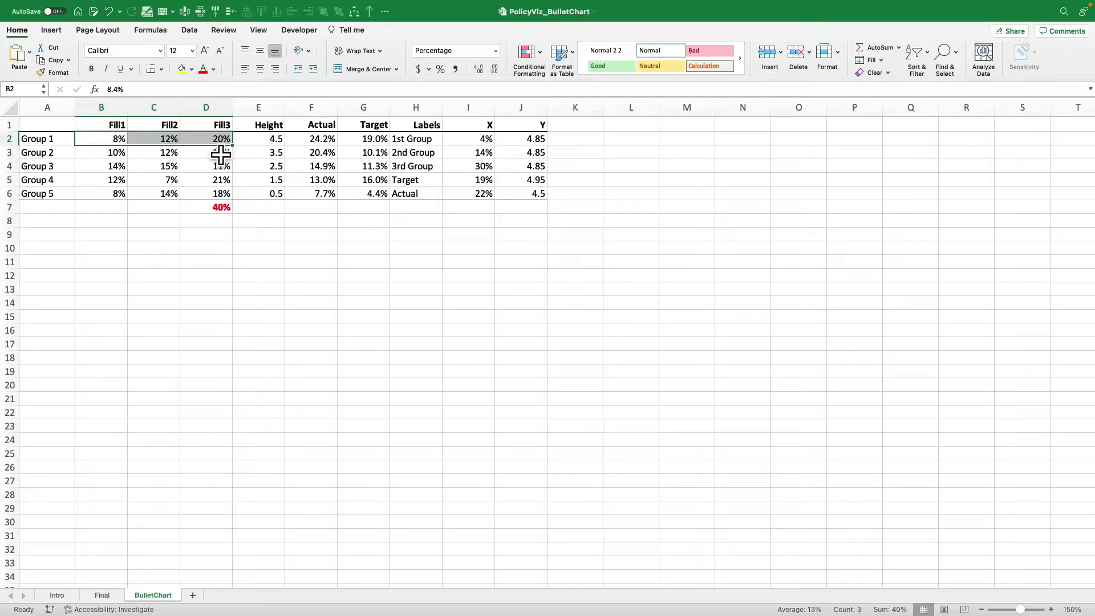
drag(121, 153, 215, 171)
key(ctrl+Home)
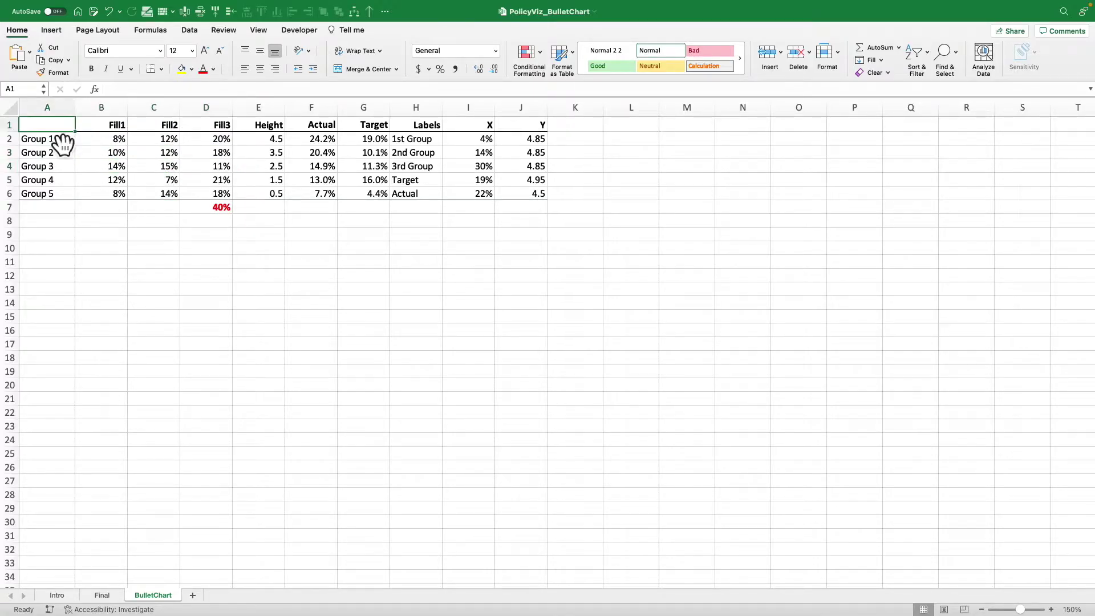
Insert a stacked bar chart from the group names and fills in A1:D6.
mouse_move(57, 127)
mouse_down()
mouse_move(171, 160)
mouse_move(226, 204)
mouse_up()
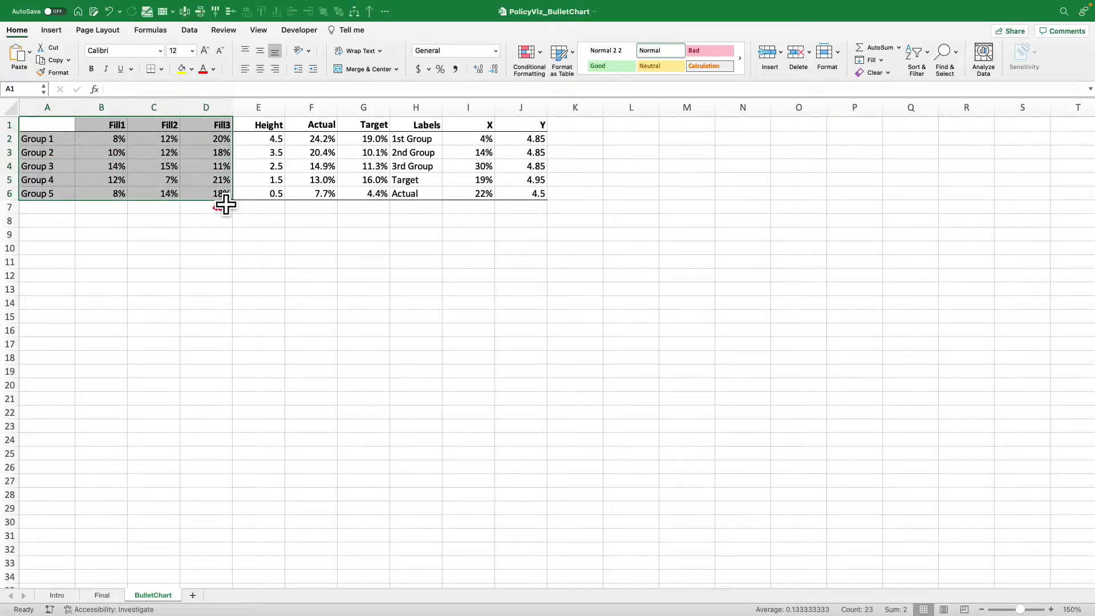
click(51, 30)
click(557, 52)
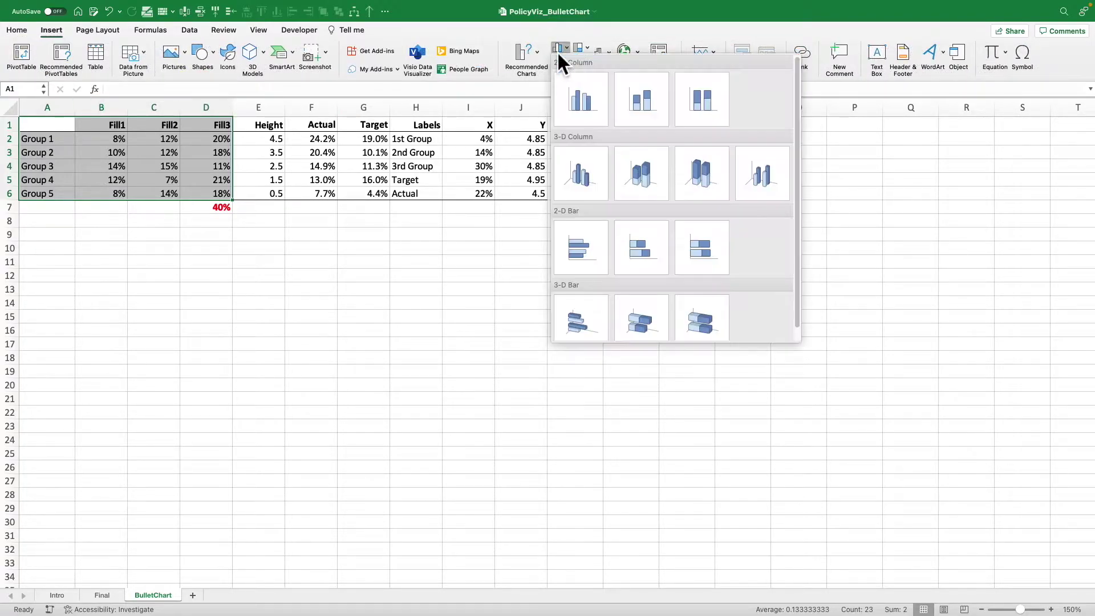
click(644, 244)
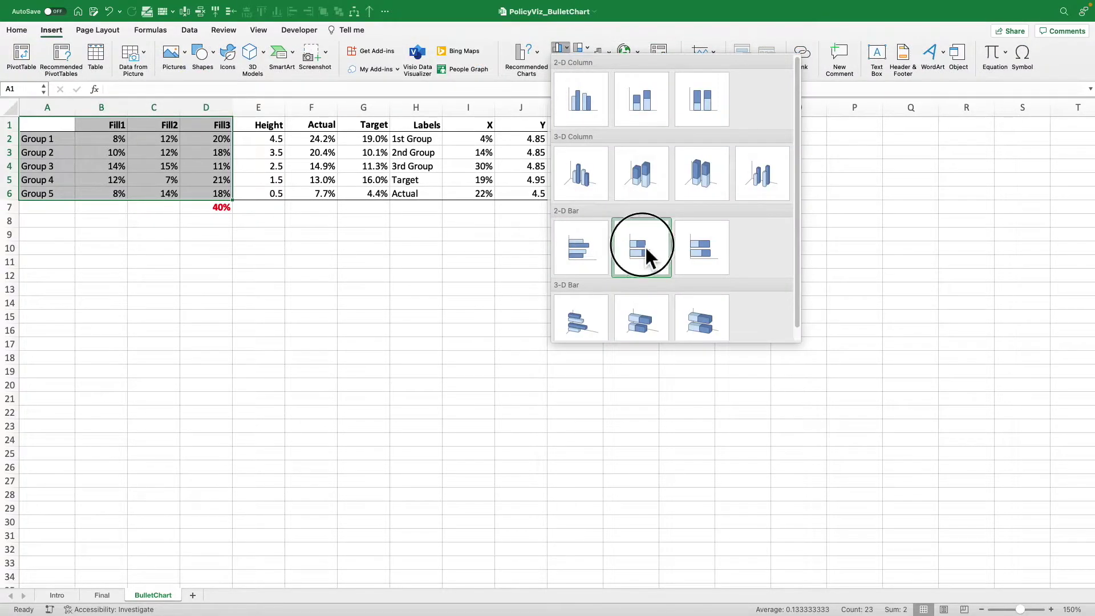
Move the chart below the data table and enlarge it.
drag(513, 256, 298, 230)
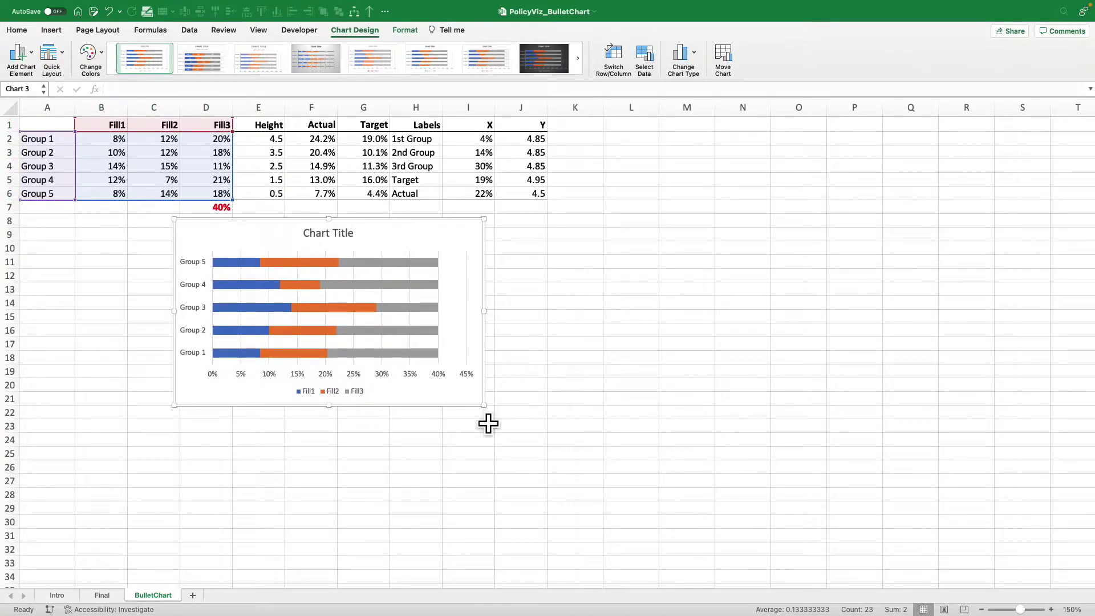
drag(485, 406, 648, 521)
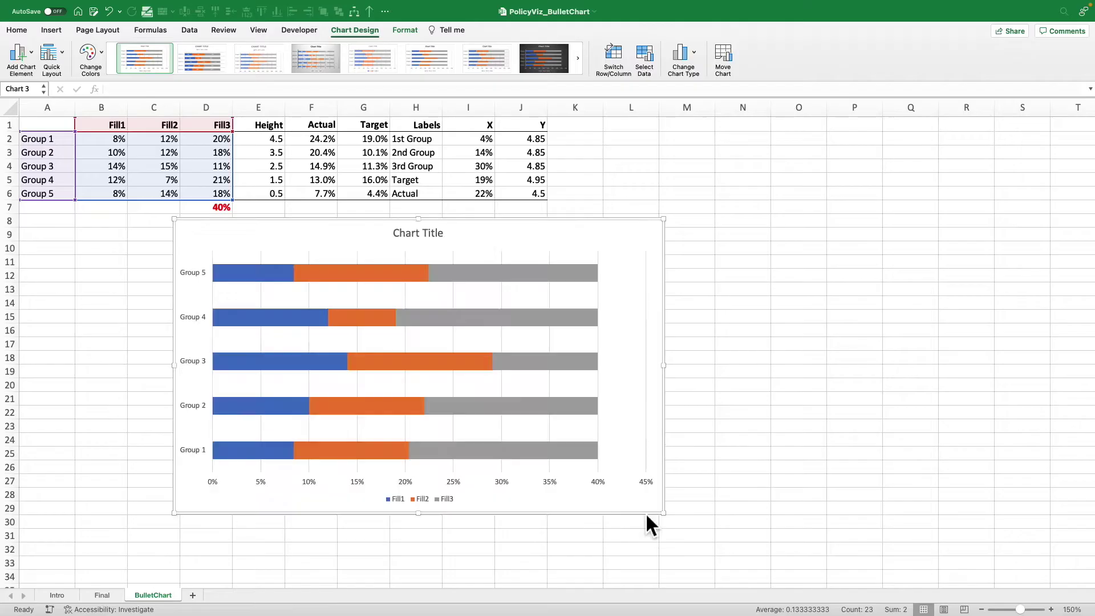
drag(501, 234, 427, 224)
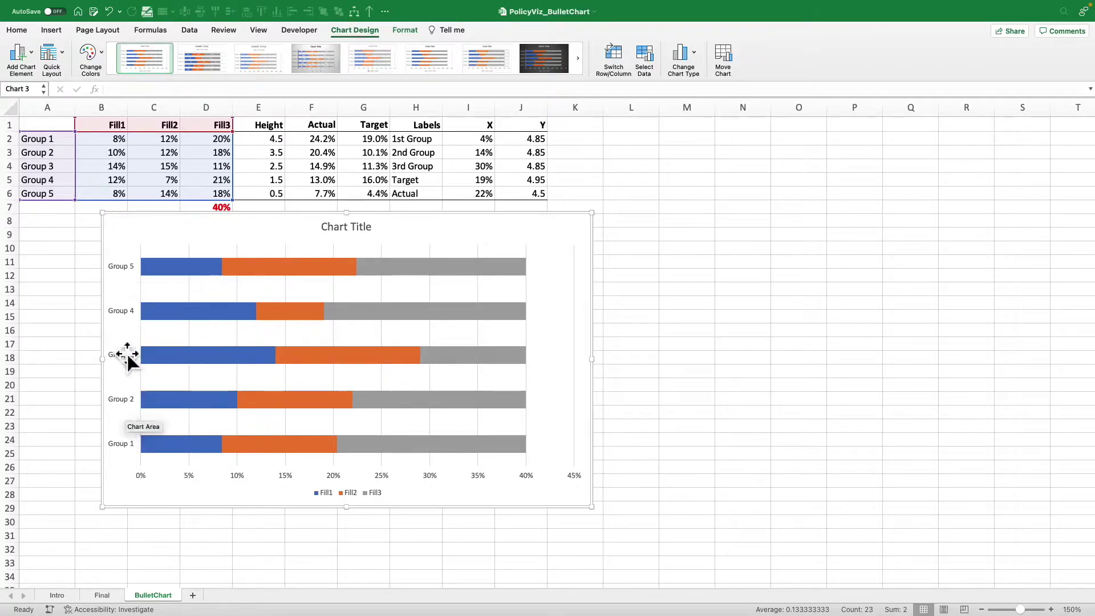
Reverse the group axis order and make the horizontal axis cross at the maximum category.
click(129, 266)
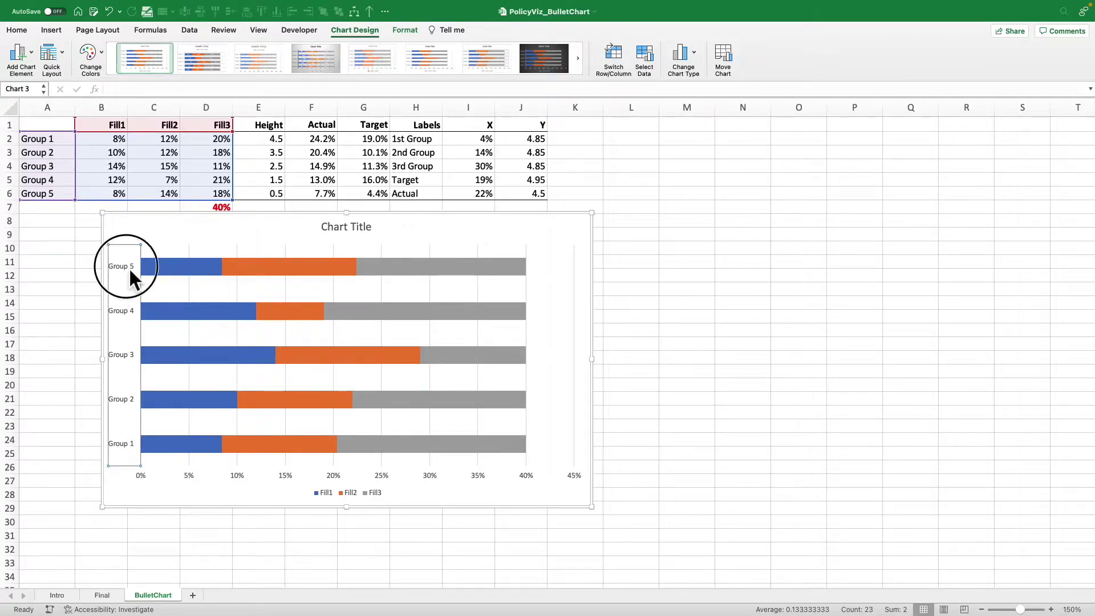
right_click(128, 268)
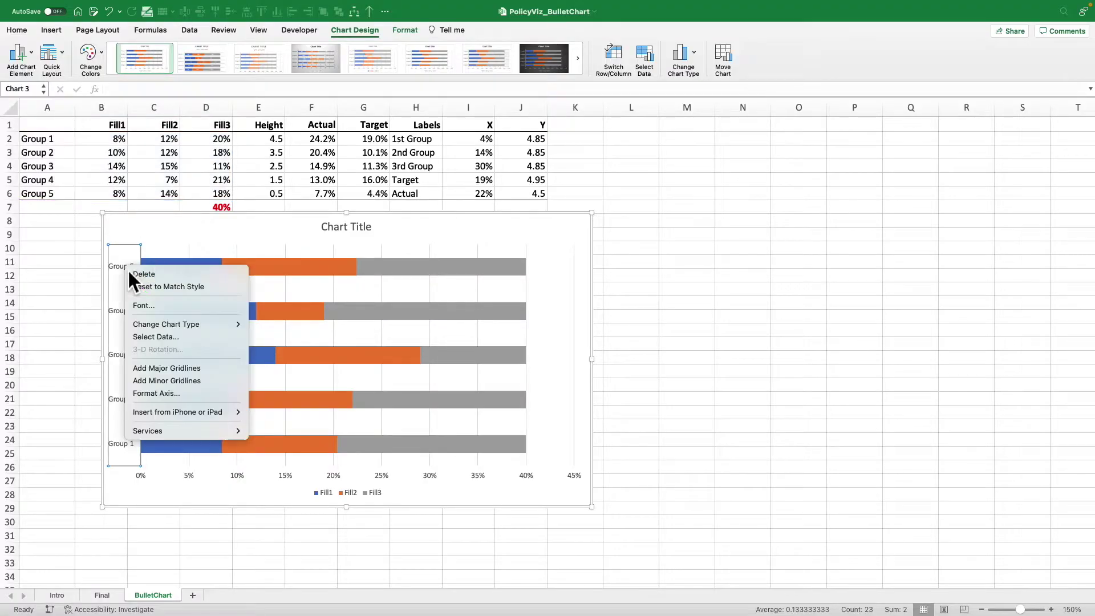
click(184, 394)
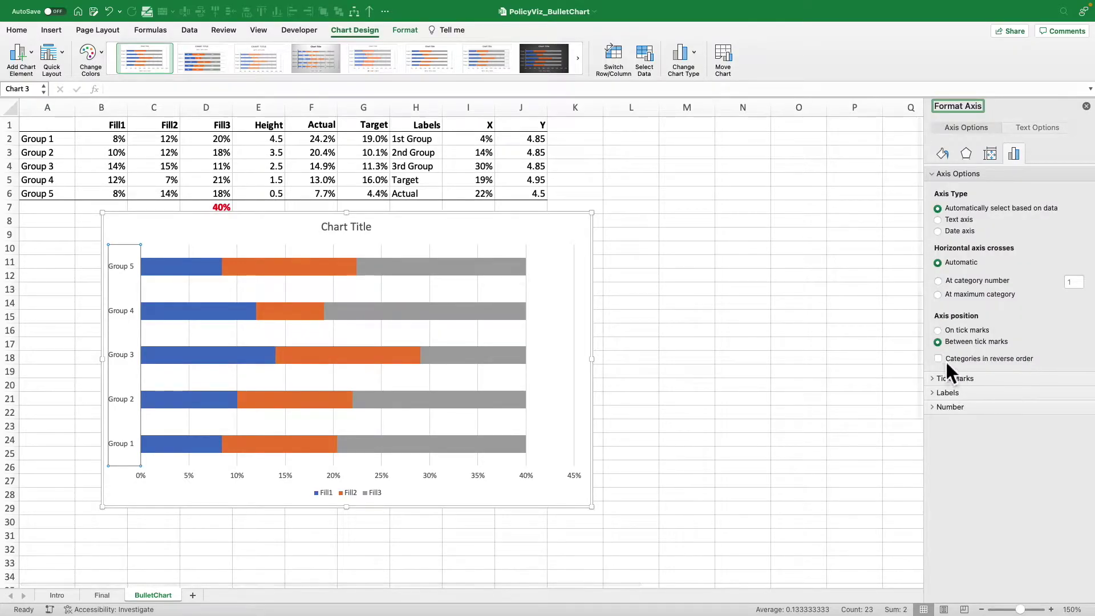
click(946, 361)
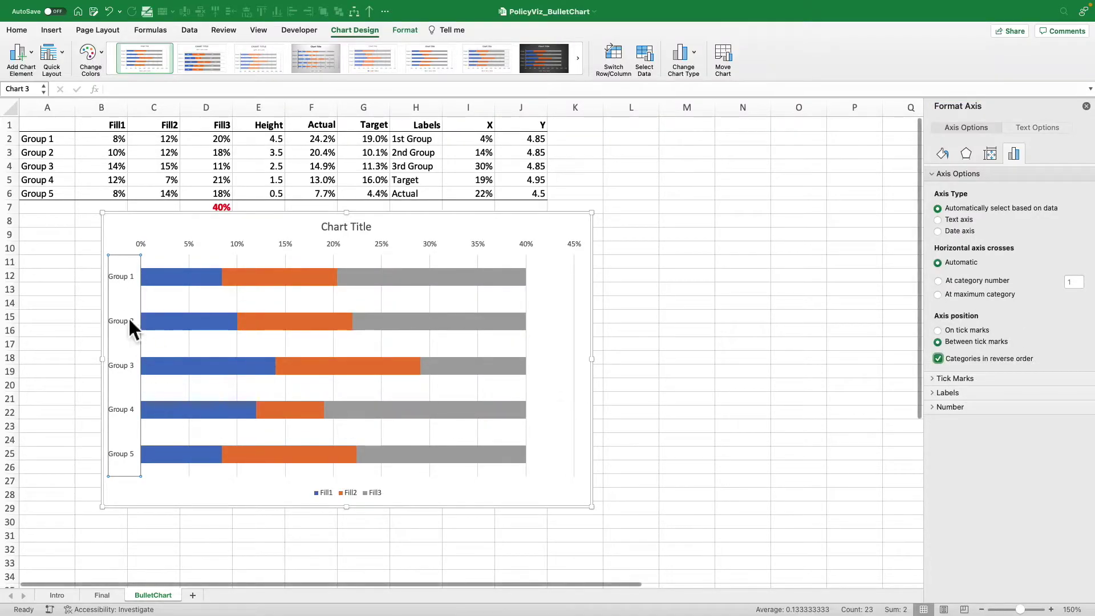
click(962, 295)
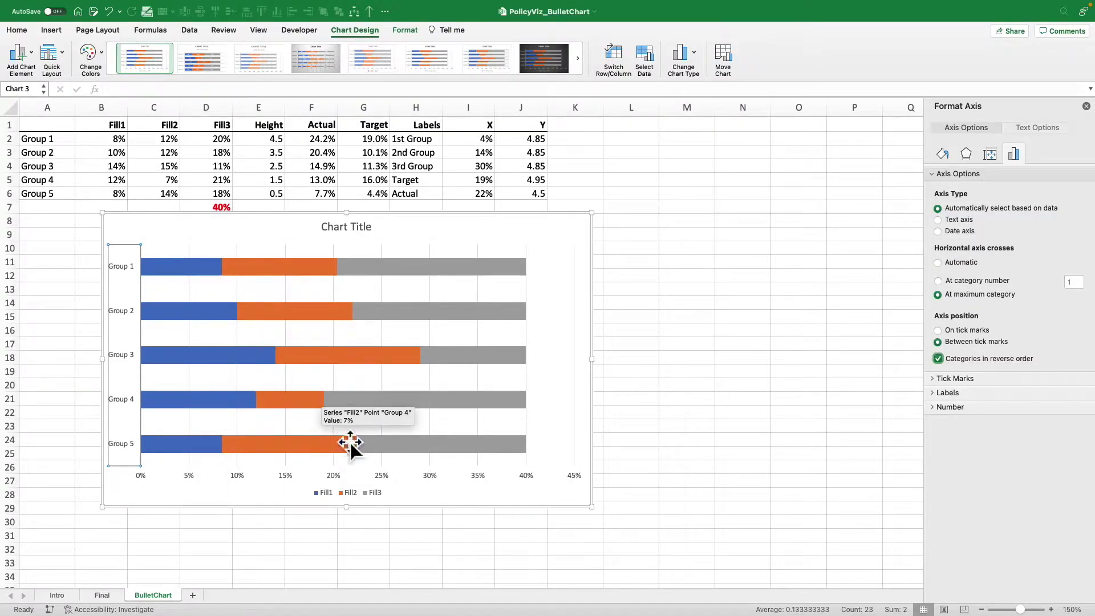
Give the Fill1 bars a solid light blue fill.
click(189, 267)
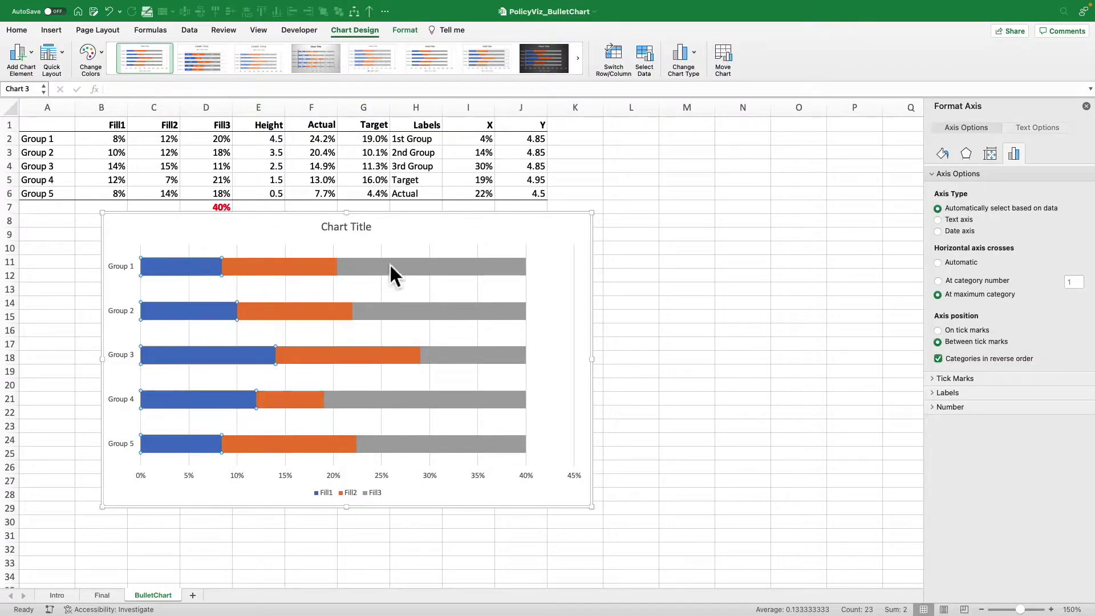
click(943, 134)
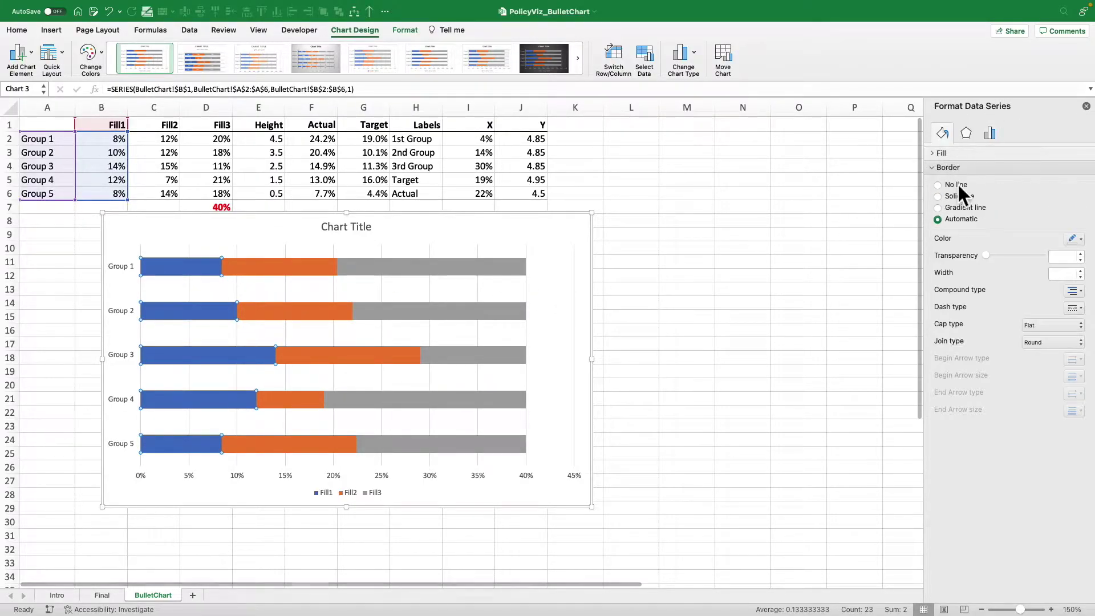
click(956, 154)
click(962, 182)
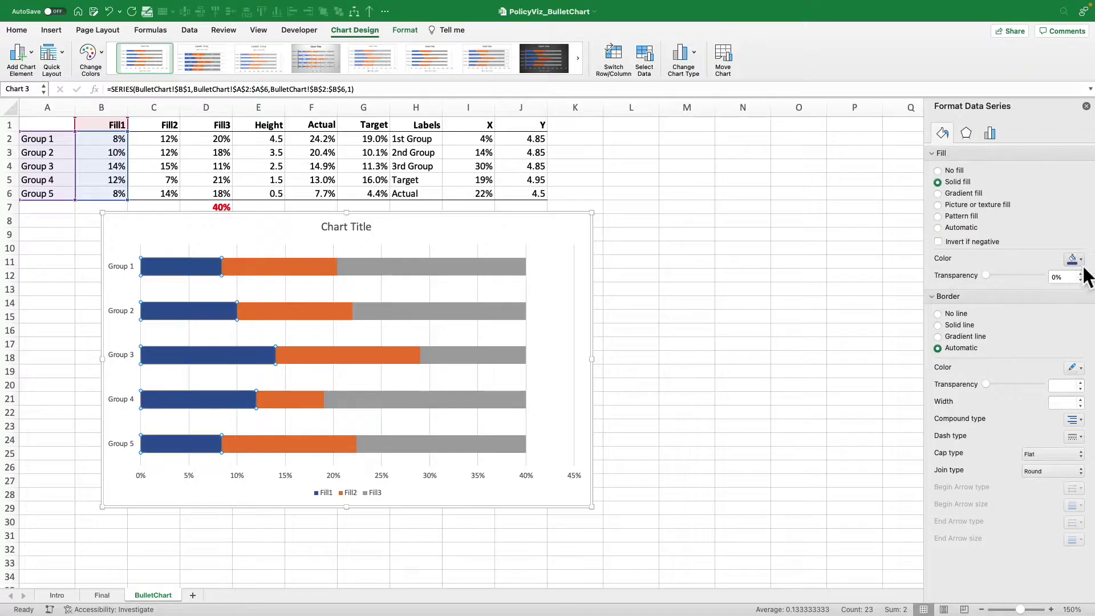
click(1076, 260)
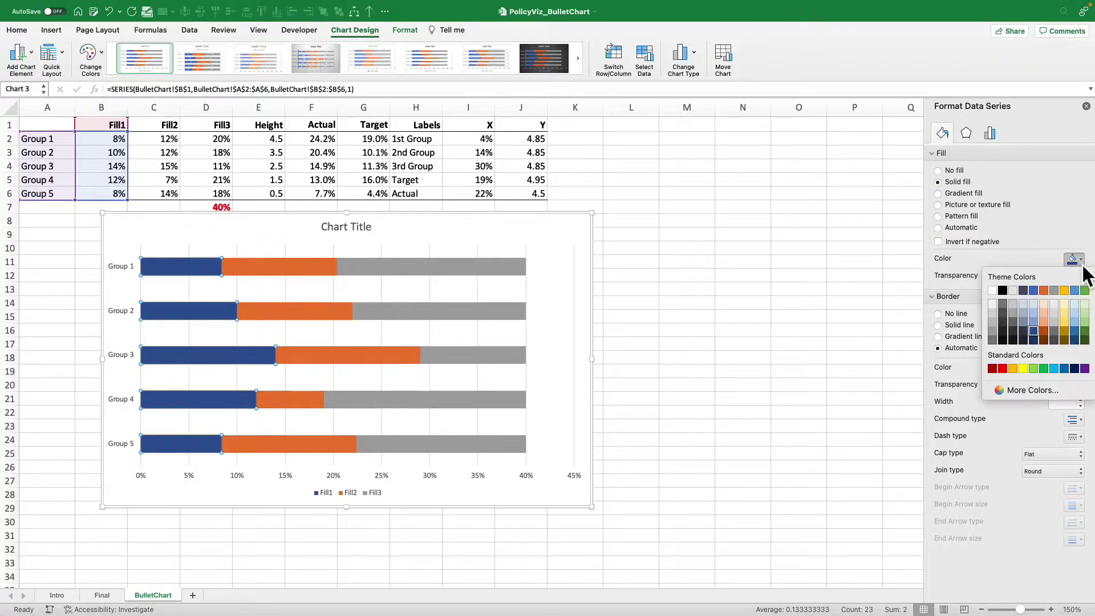
click(1075, 313)
Fill the Fill2 bars solid medium blue and the Fill3 bars solid dark blue.
click(316, 267)
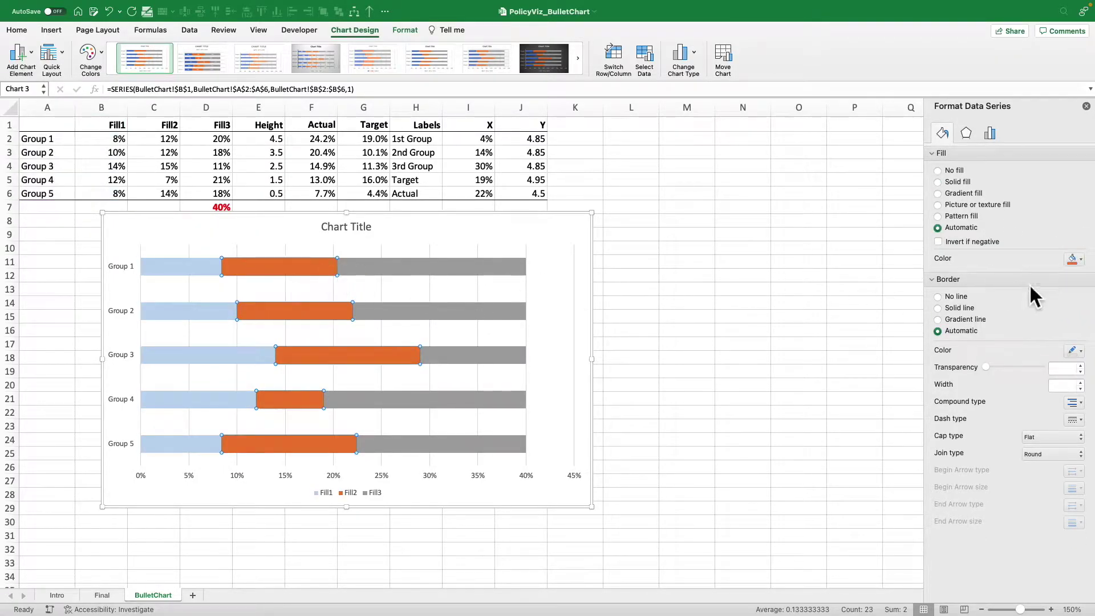
click(958, 182)
click(1071, 260)
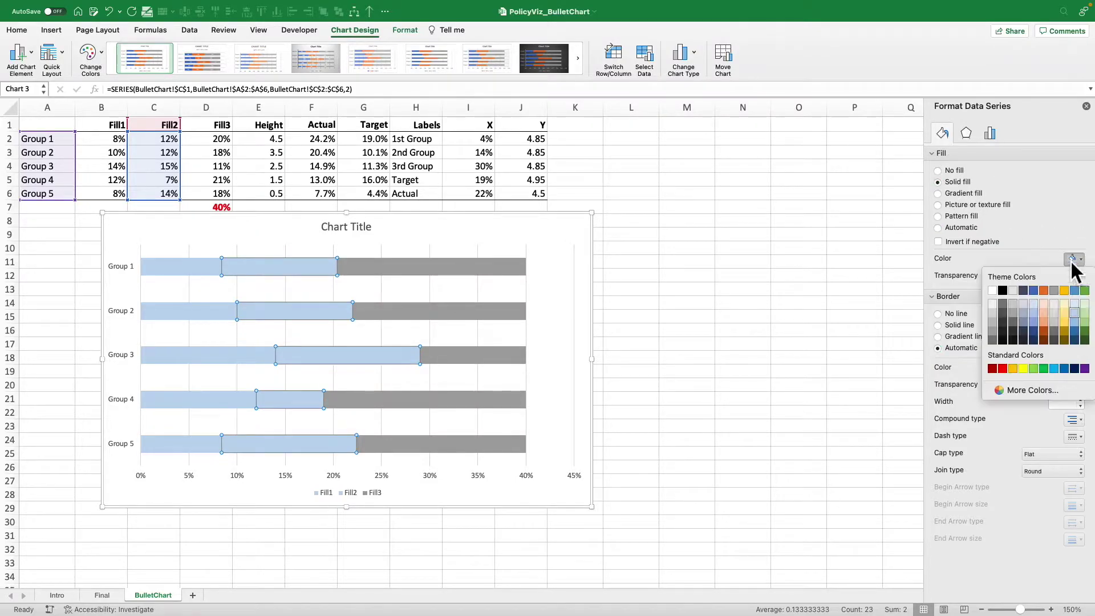
click(1075, 323)
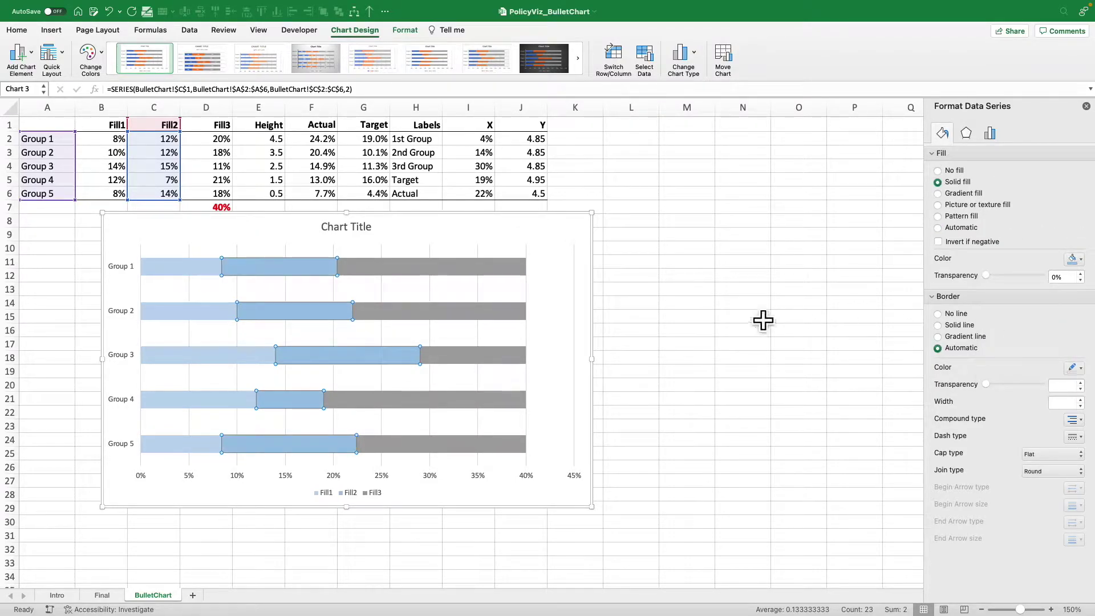
click(493, 273)
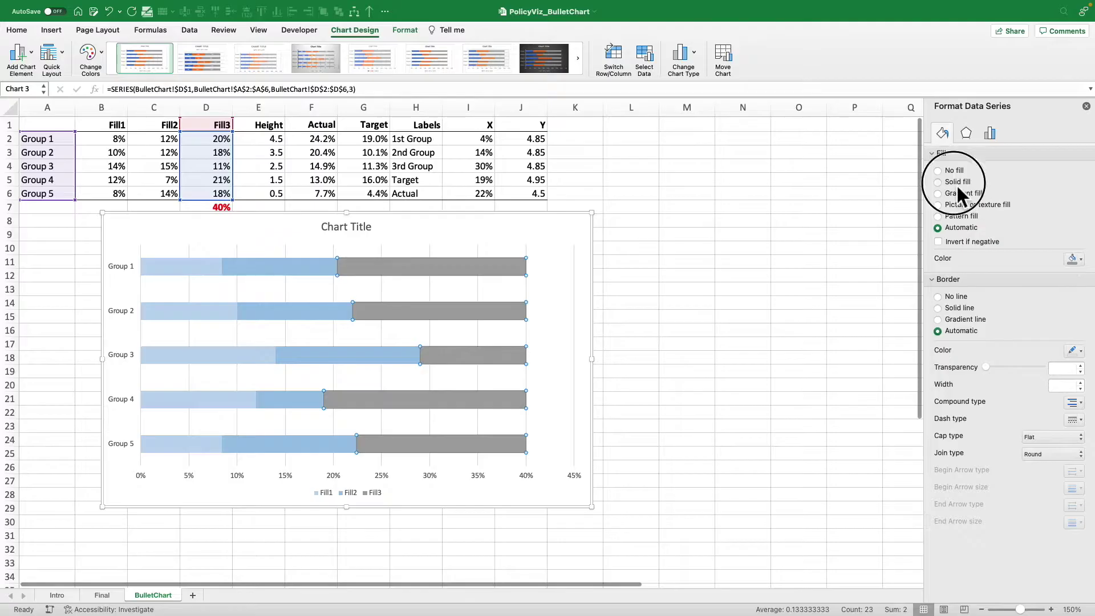
click(958, 183)
click(1072, 259)
click(1082, 349)
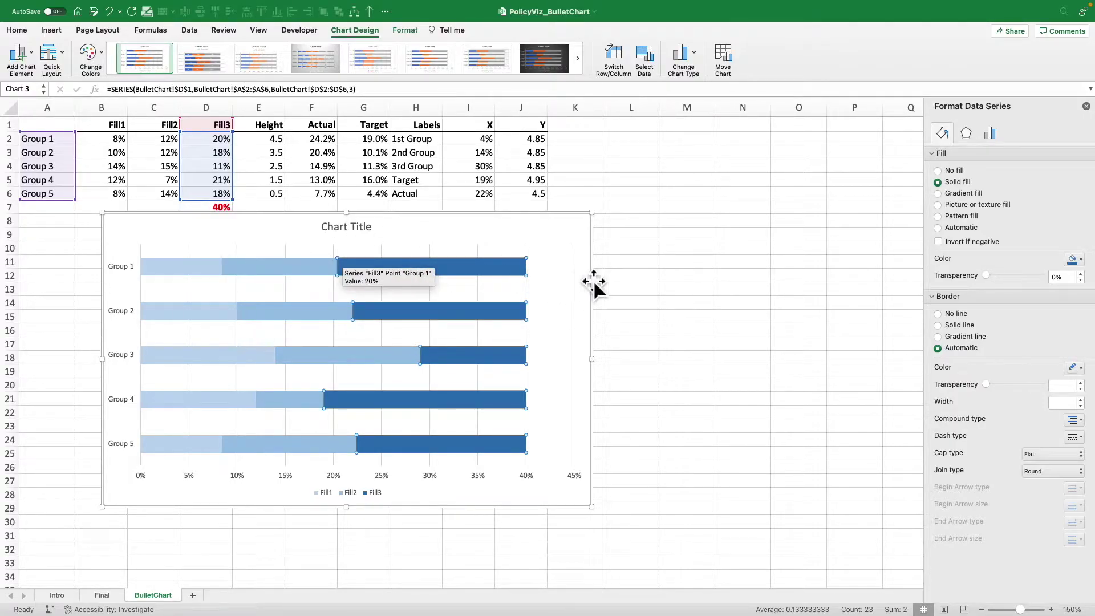
Set the bars' gap width to 100%.
click(467, 227)
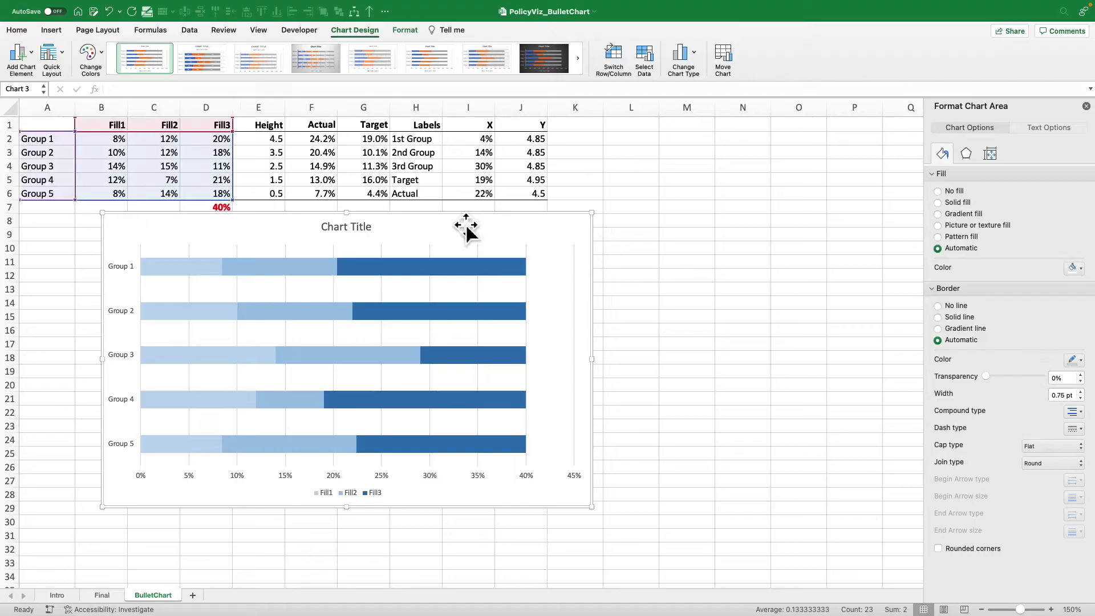
click(460, 266)
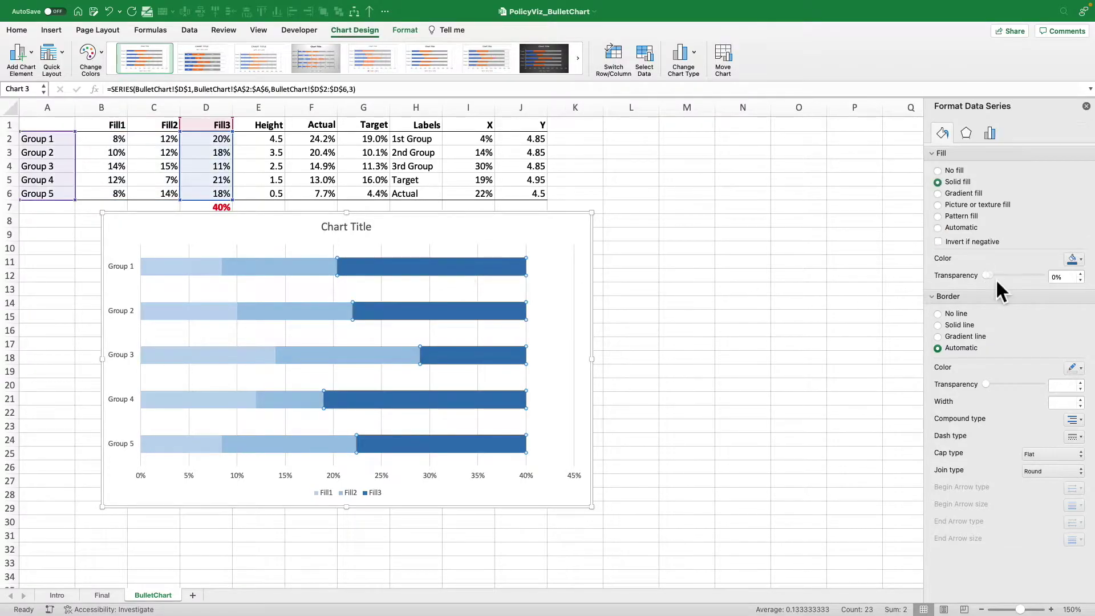
click(991, 134)
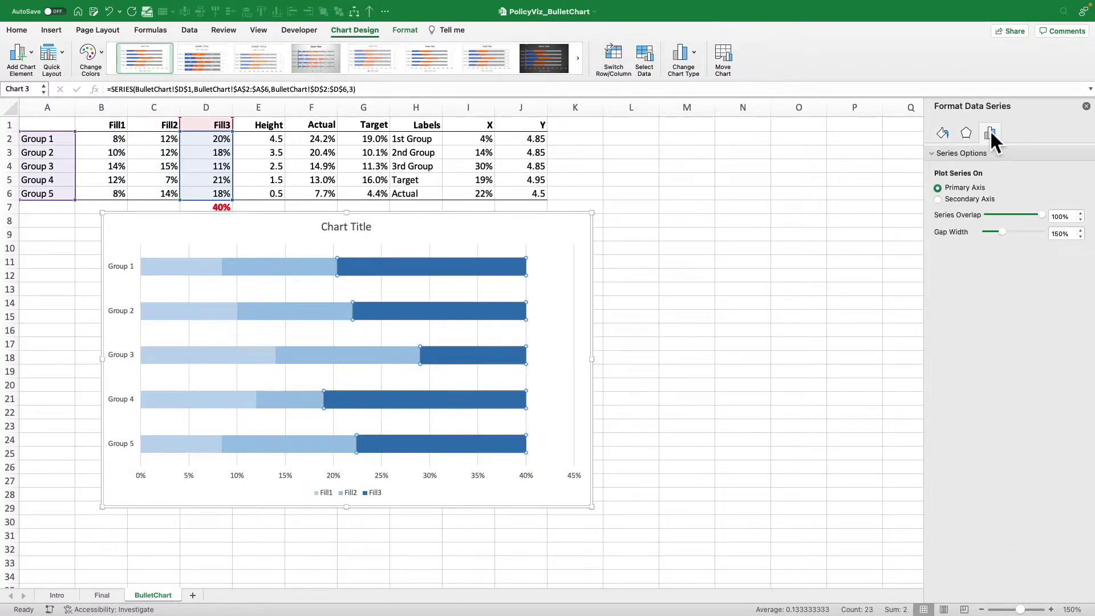
click(1062, 233)
text(100)
key(Return)
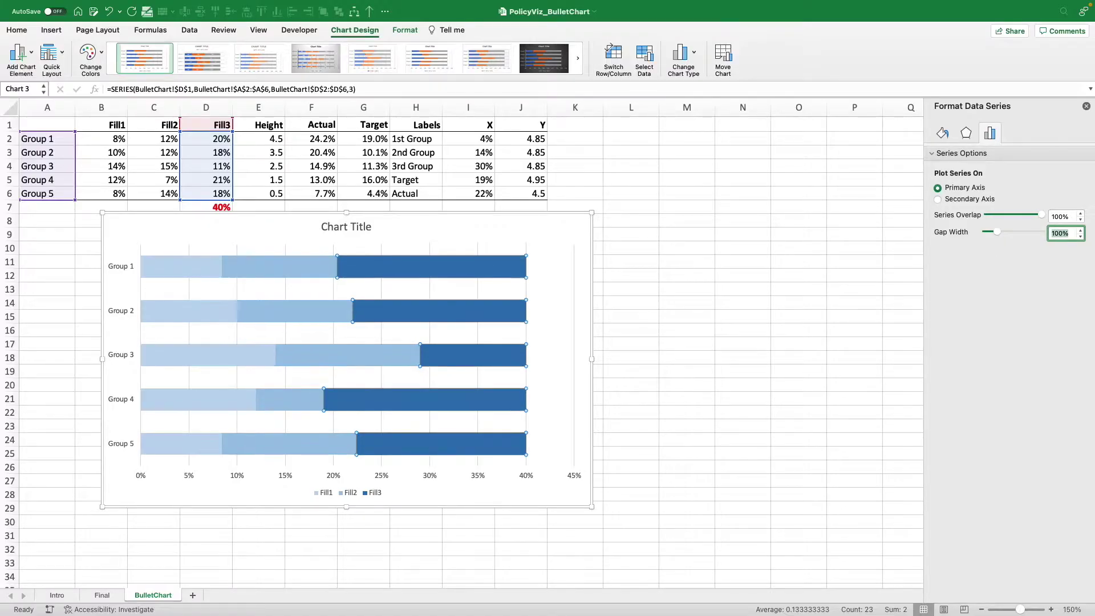
Add a new series named from F1 (Actual) with values F2:F6 through Select Data.
click(487, 229)
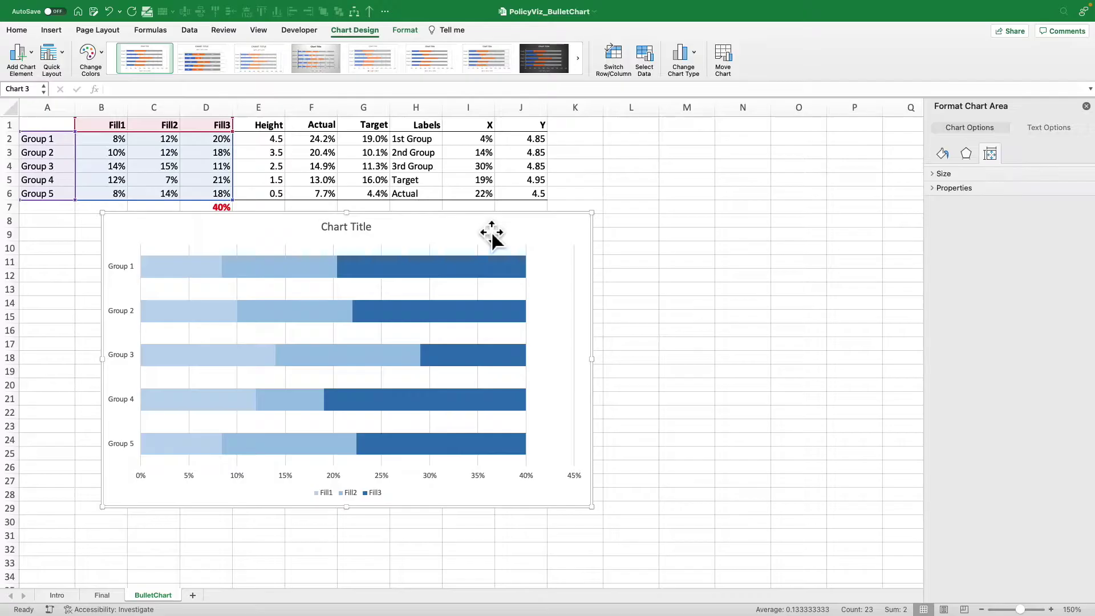
right_click(489, 230)
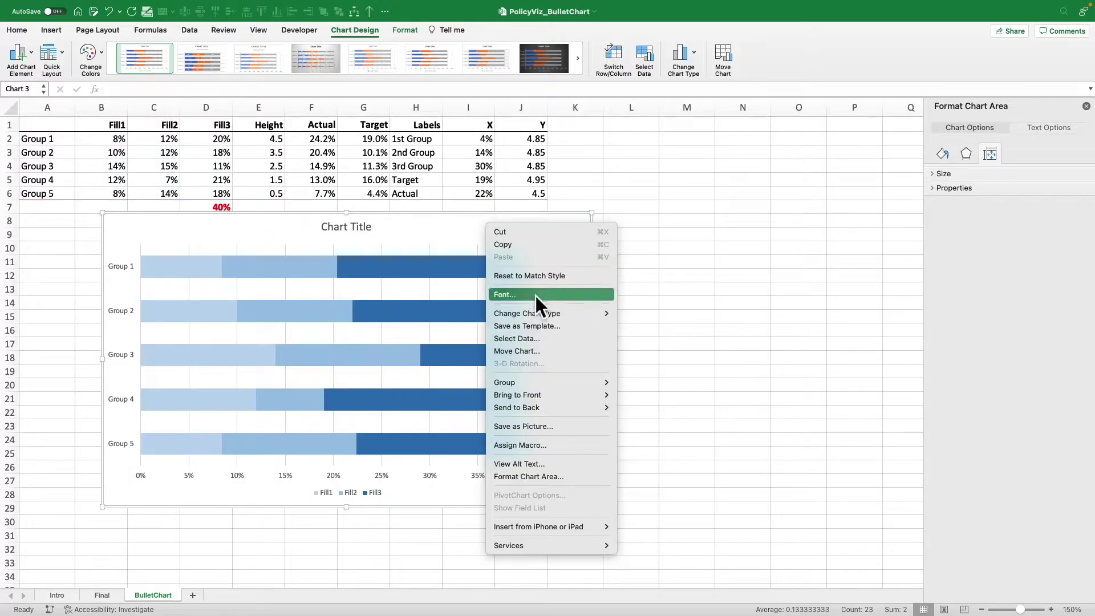
click(553, 339)
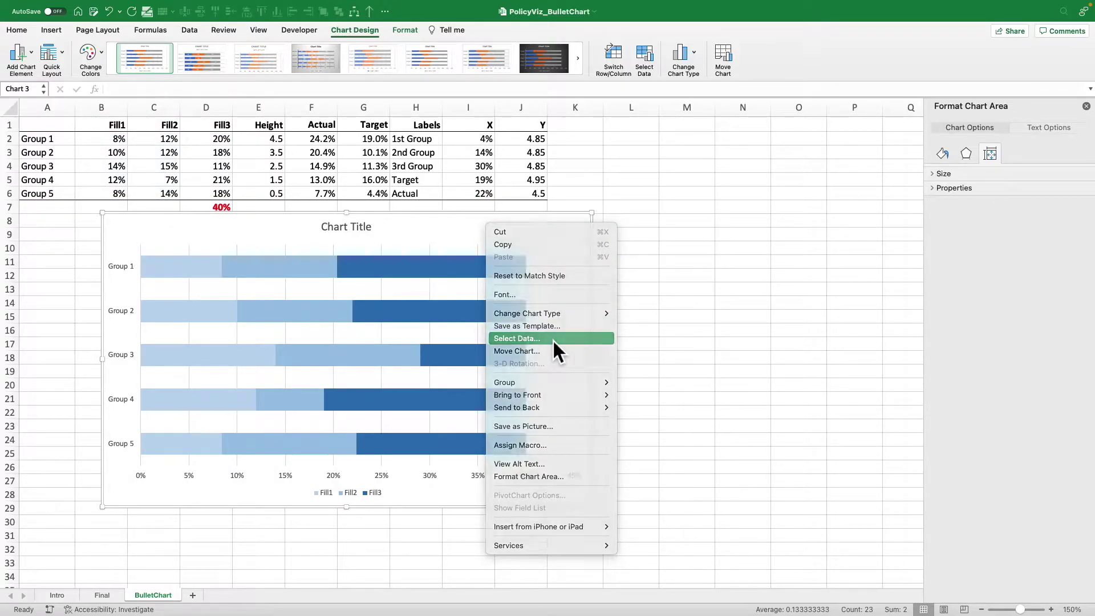
click(416, 270)
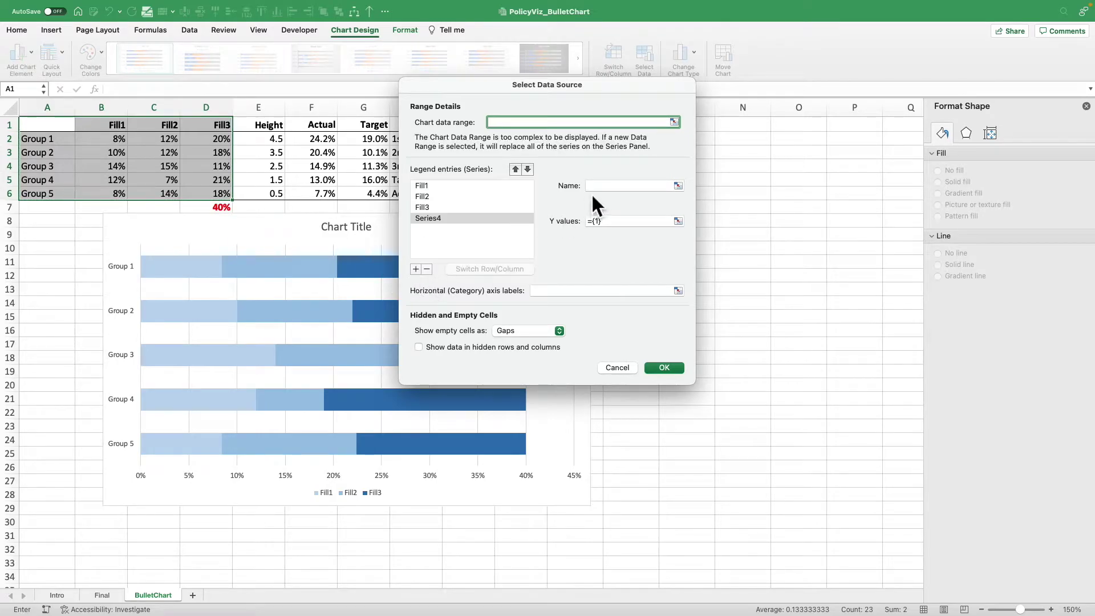
click(597, 189)
drag(545, 86, 650, 96)
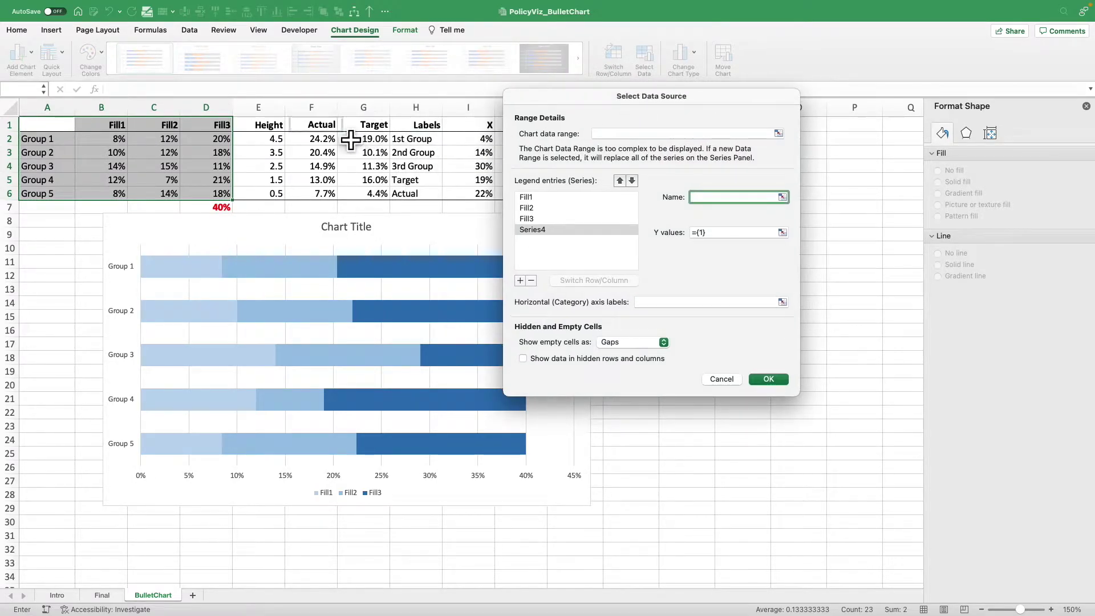
click(315, 126)
drag(723, 235, 663, 234)
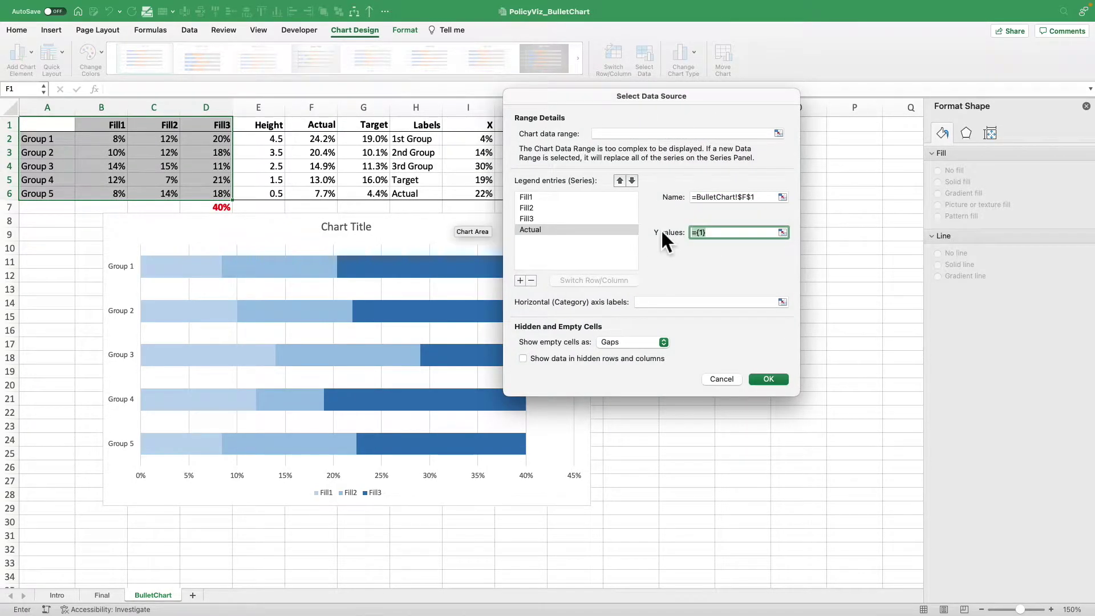
key(BackSpace)
drag(311, 139, 316, 190)
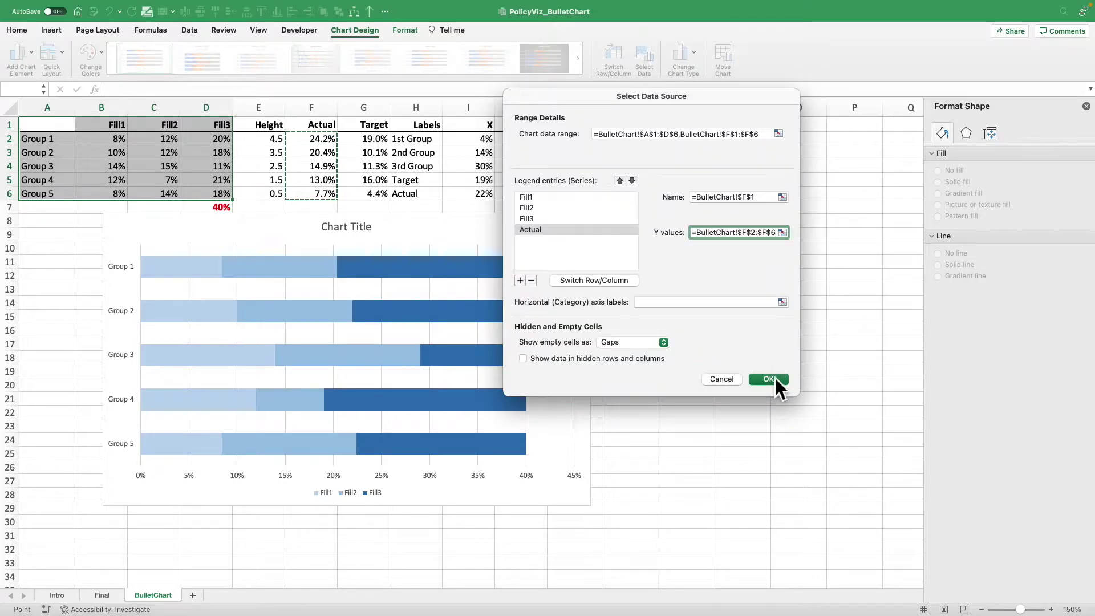
click(773, 378)
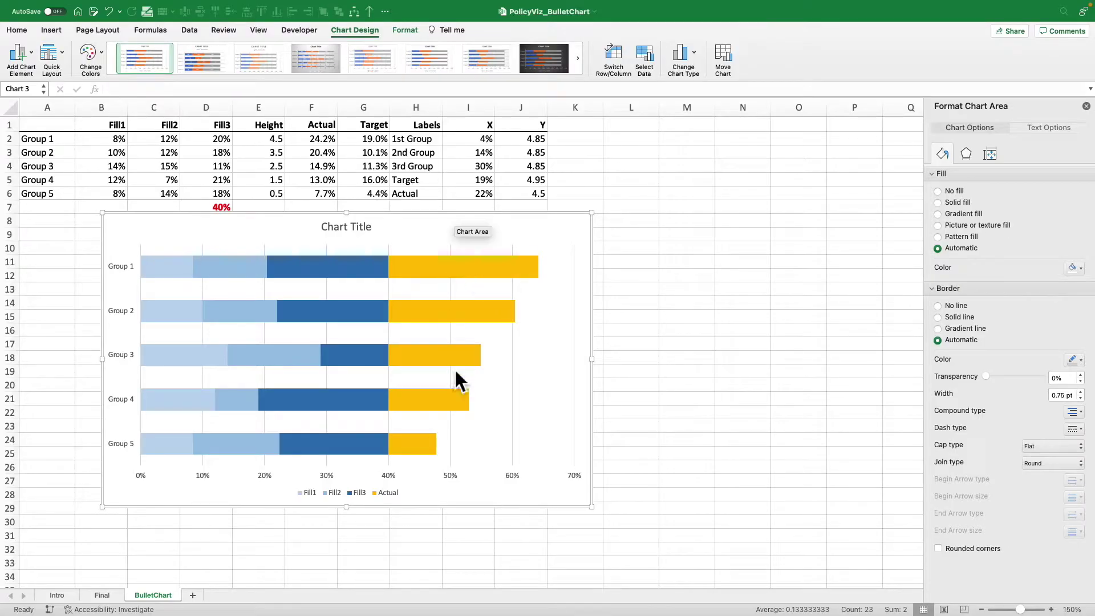
click(450, 267)
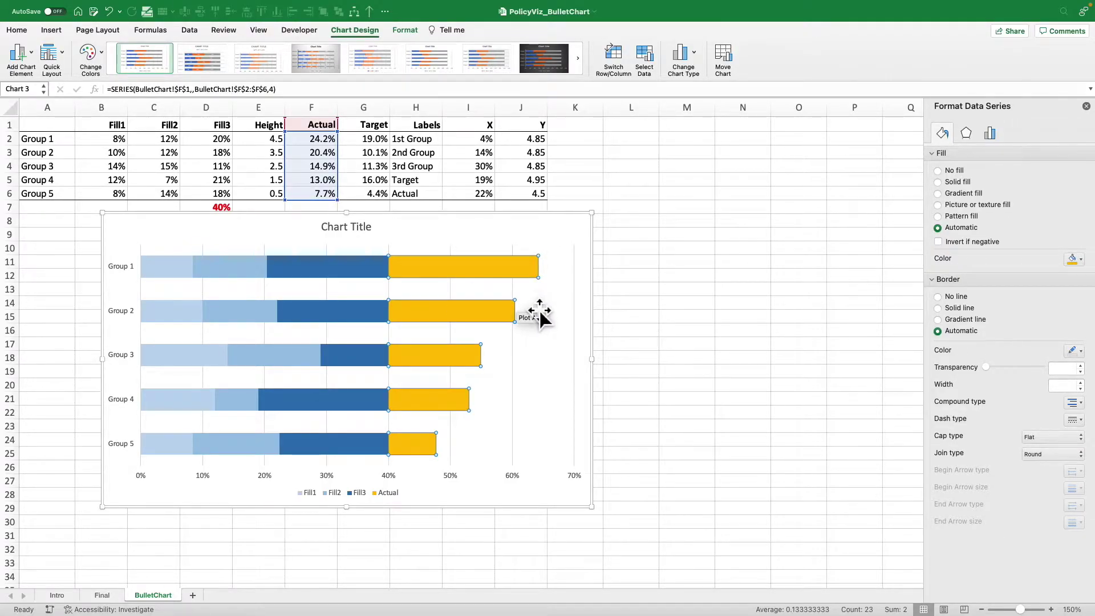
Change the Actual series to the plain X Y (Scatter) chart type.
click(689, 53)
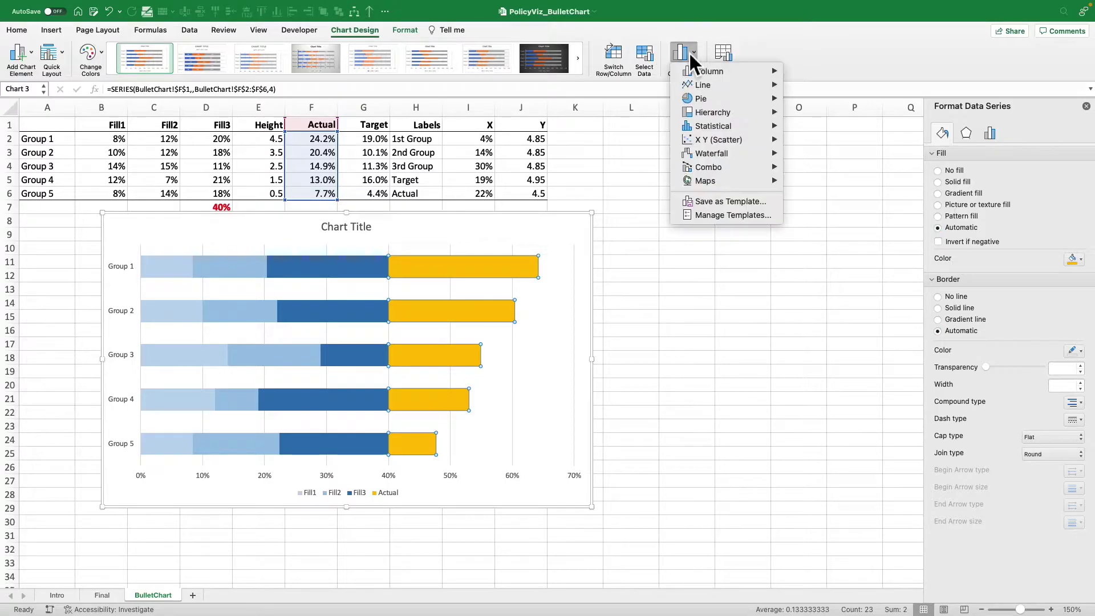
mouse_move(713, 145)
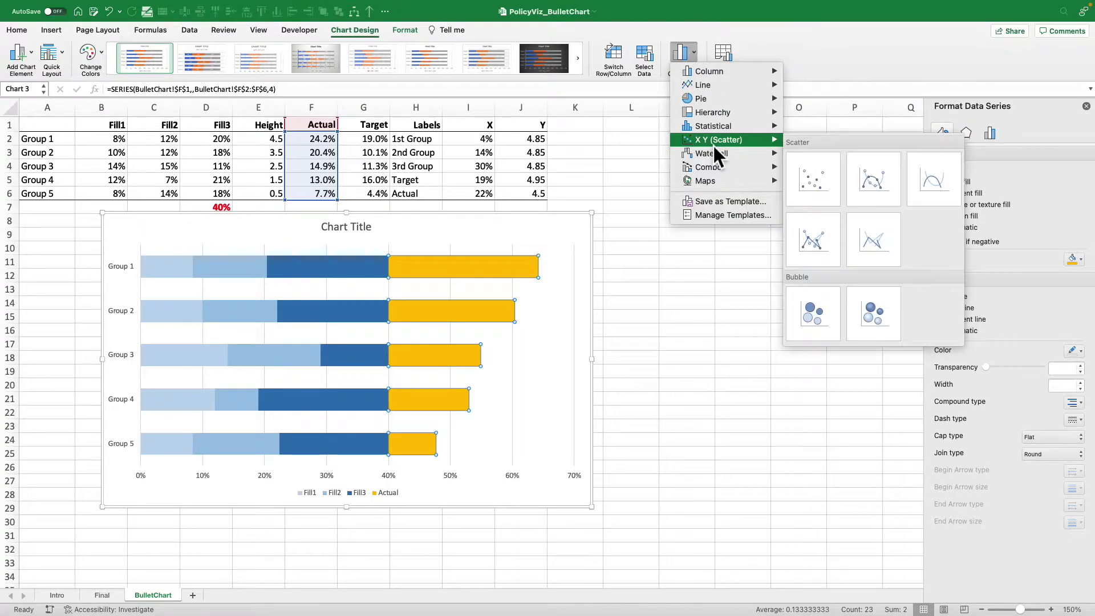
click(815, 187)
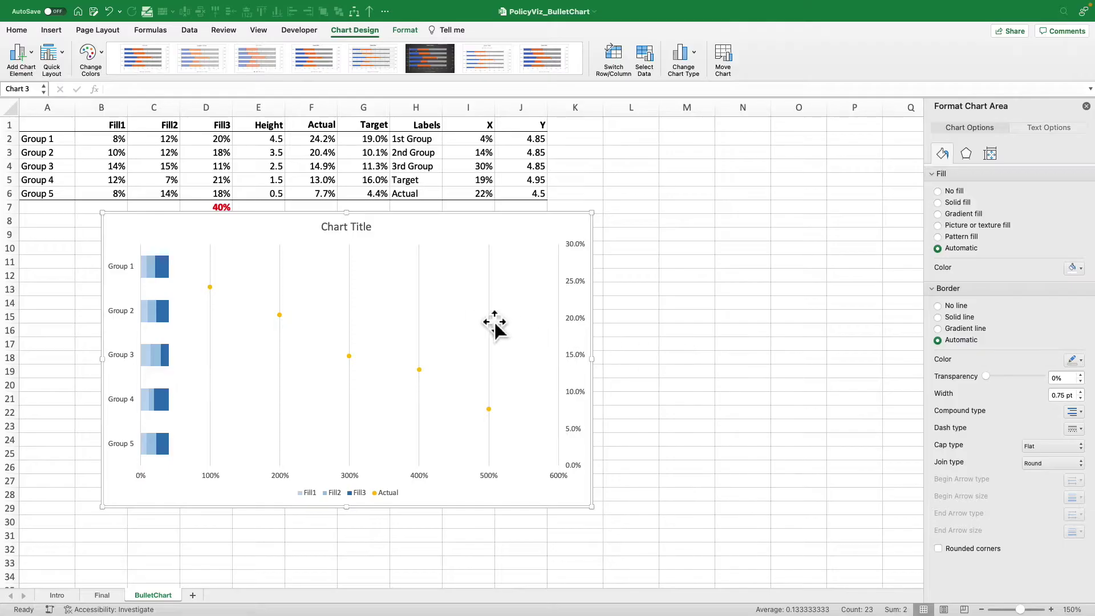
right_click(463, 298)
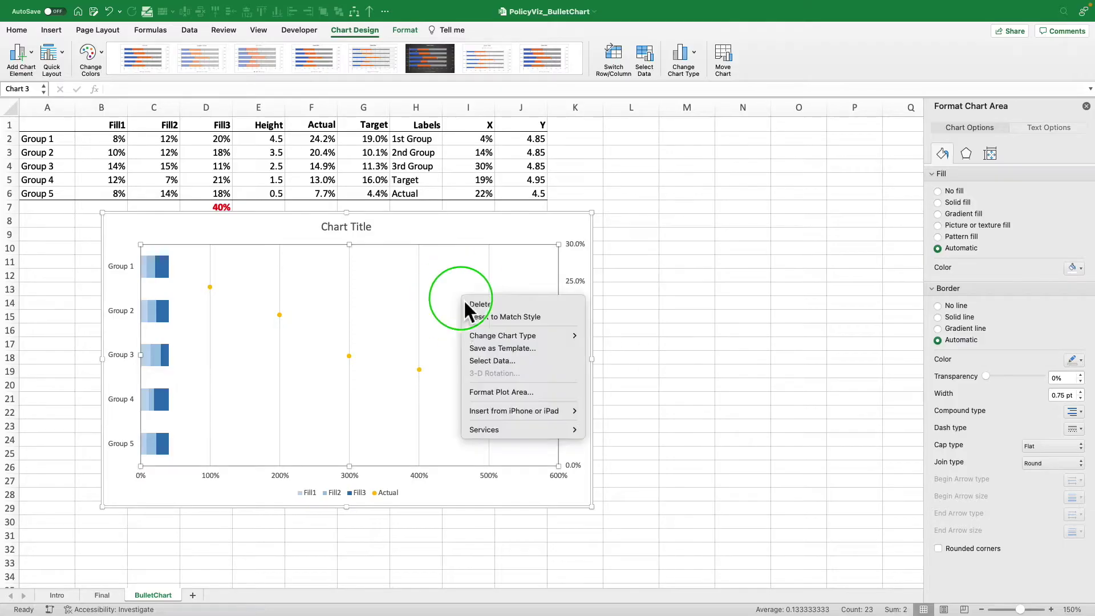
Edit the Actual series to use F2:F6 as X values and E2:E6 as Y values.
click(492, 358)
click(467, 219)
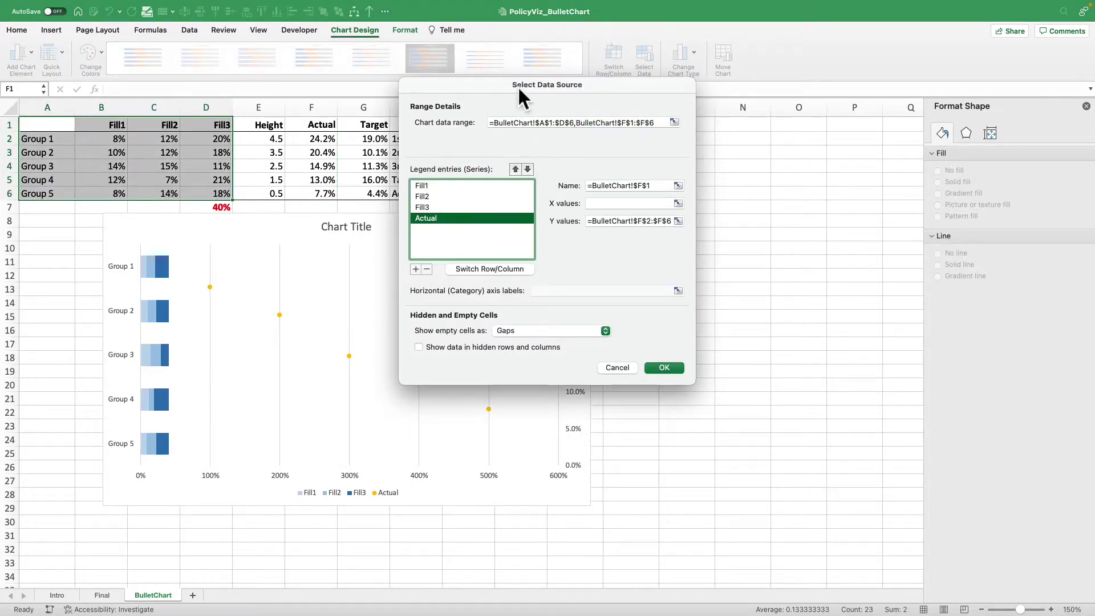
drag(518, 86, 740, 97)
click(819, 213)
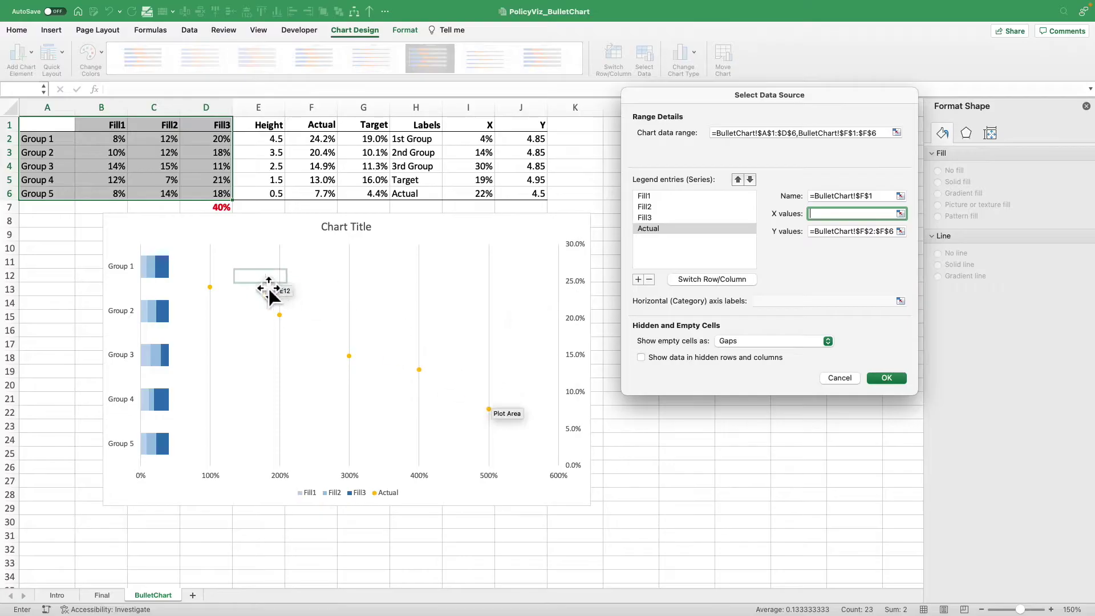
click(843, 221)
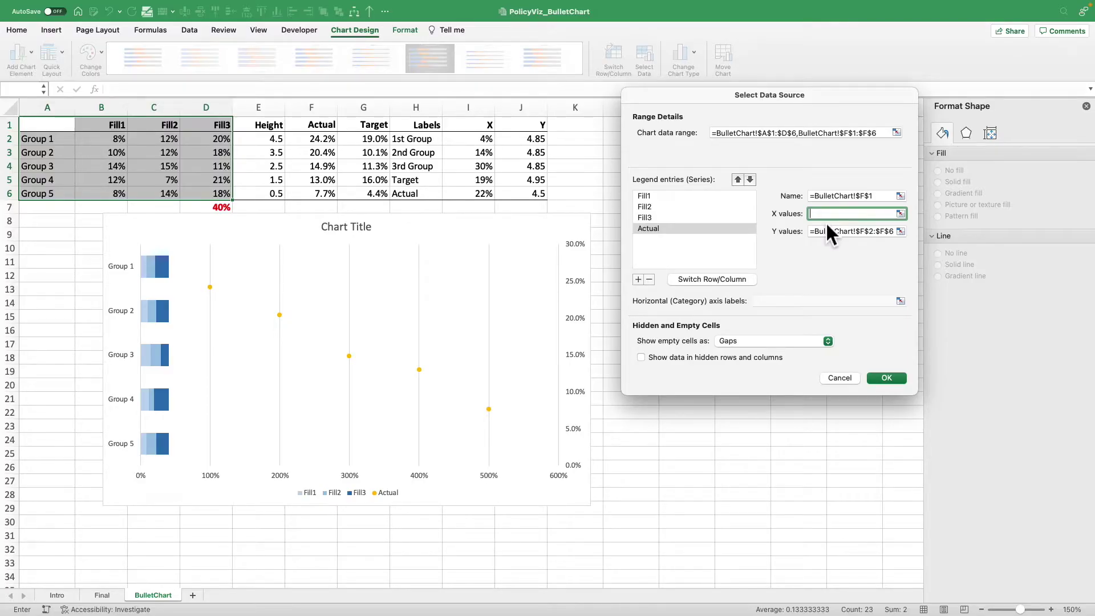
drag(324, 139, 331, 190)
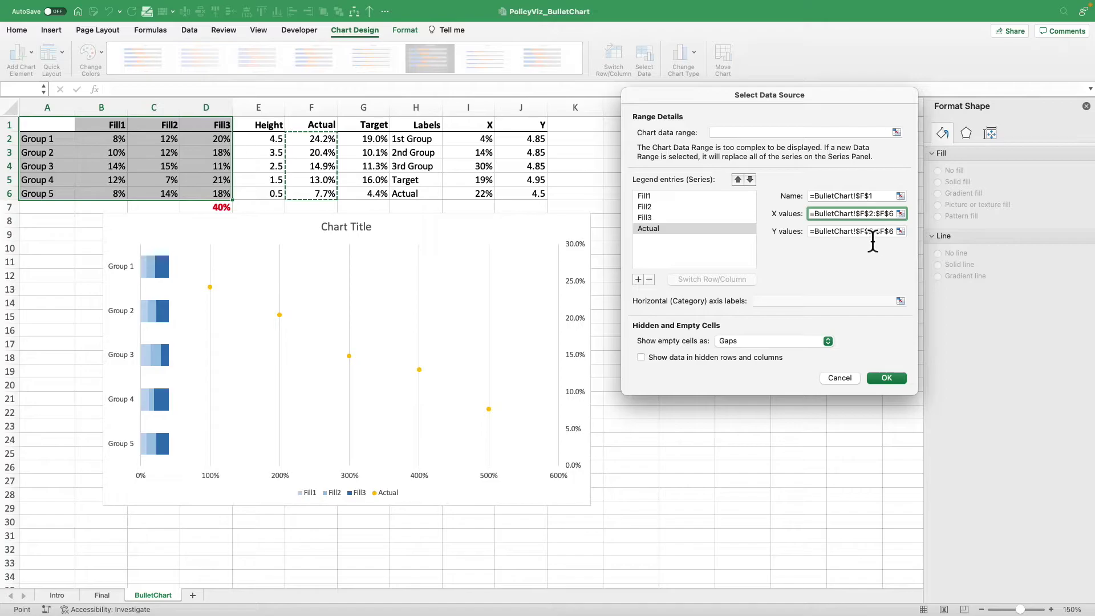
click(872, 239)
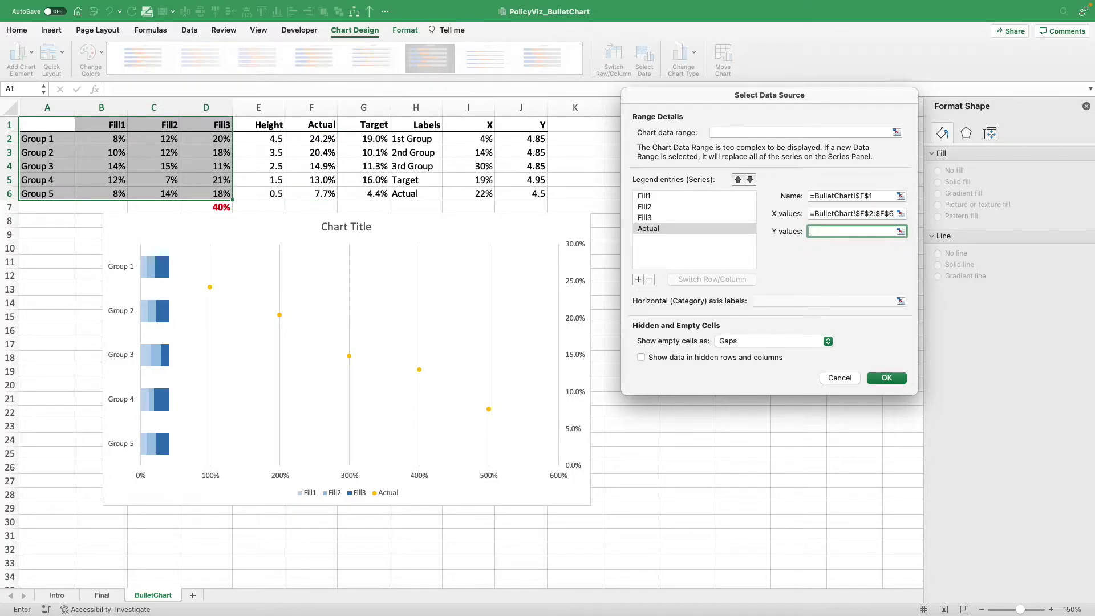
click(268, 139)
drag(280, 150, 273, 190)
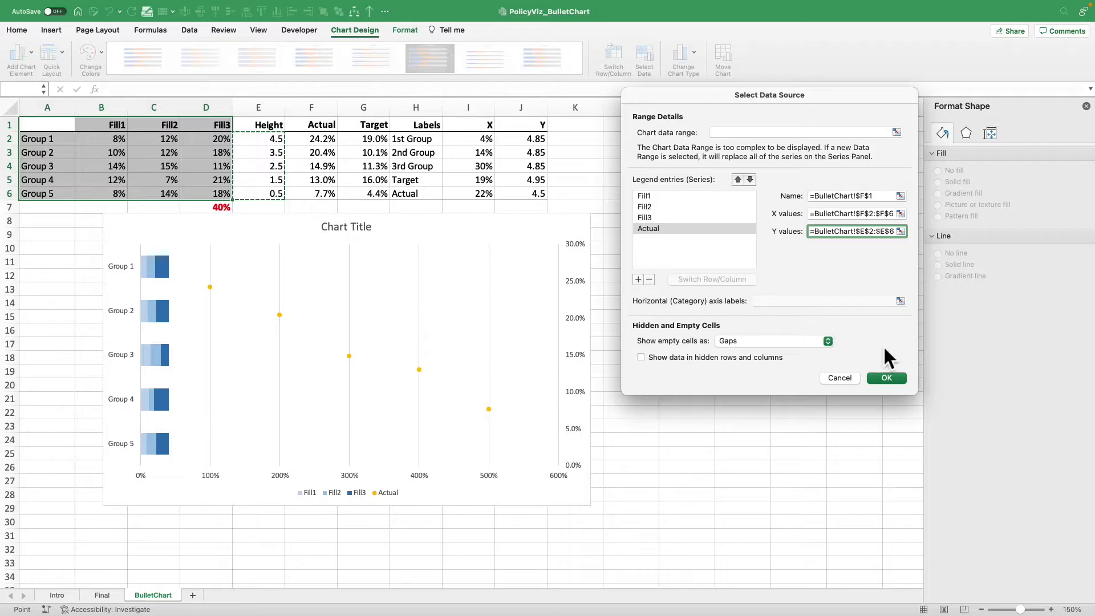
click(897, 376)
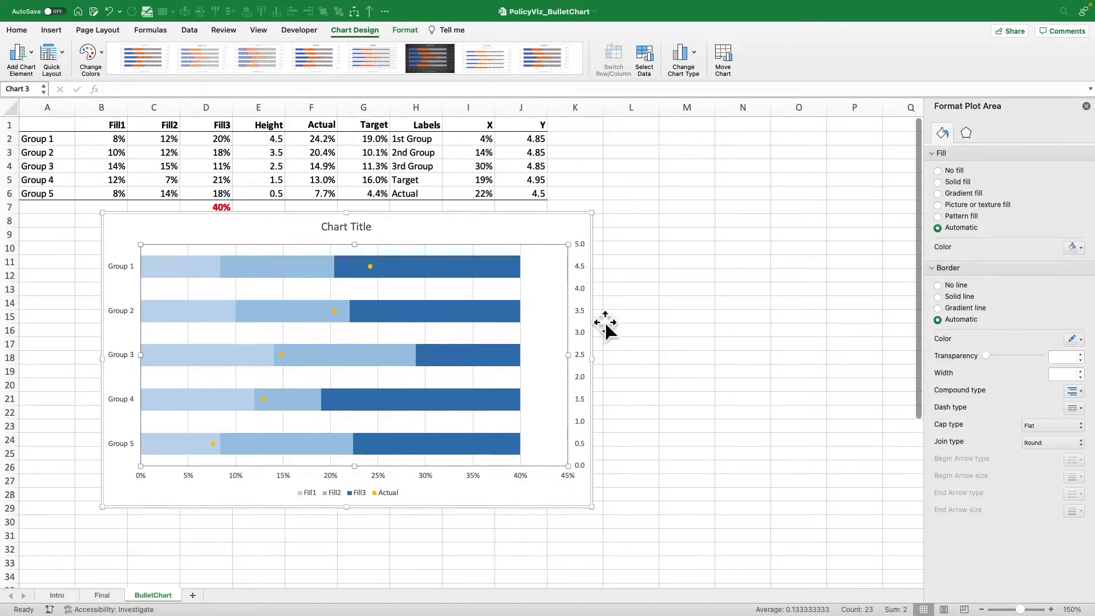
Fix the secondary vertical axis Minimum bound at 0 so it runs from 0 to 5.0.
click(584, 289)
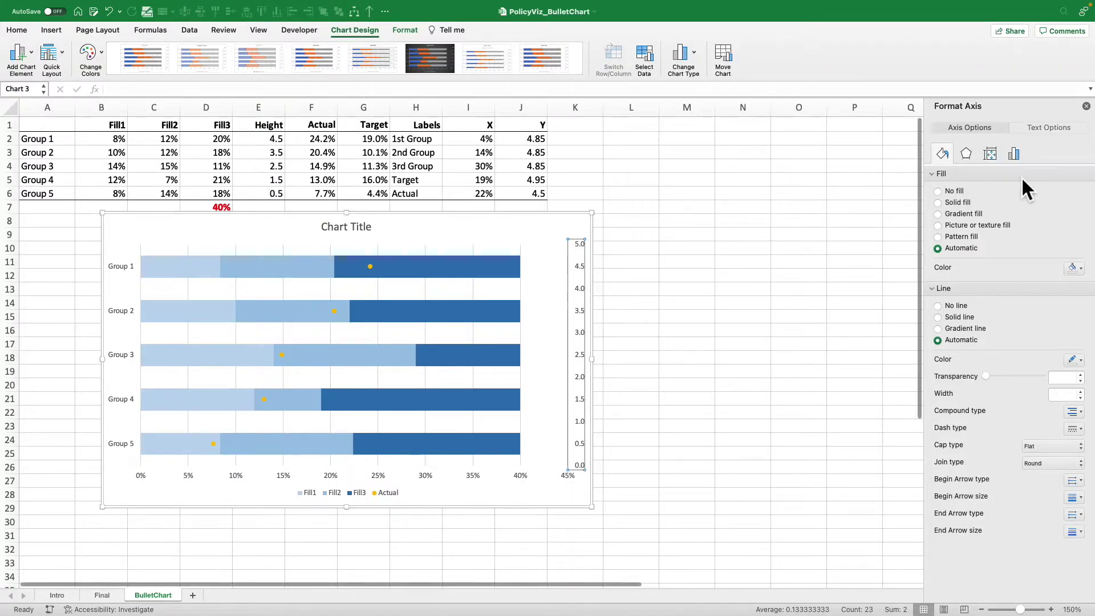
click(1014, 153)
click(997, 174)
click(1043, 212)
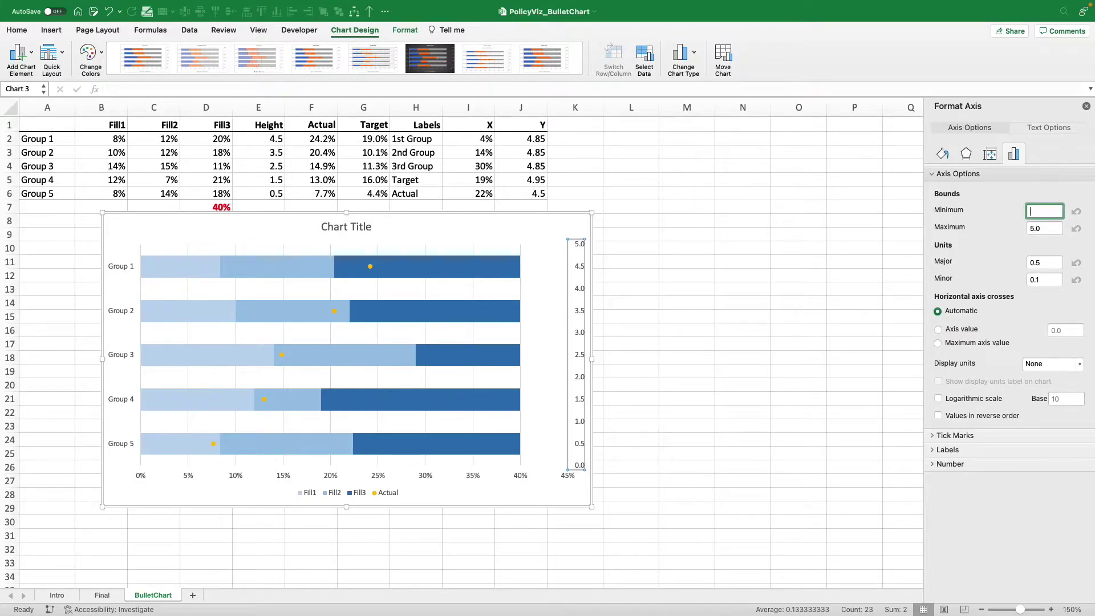
text(0)
key(Tab)
key(Tab)
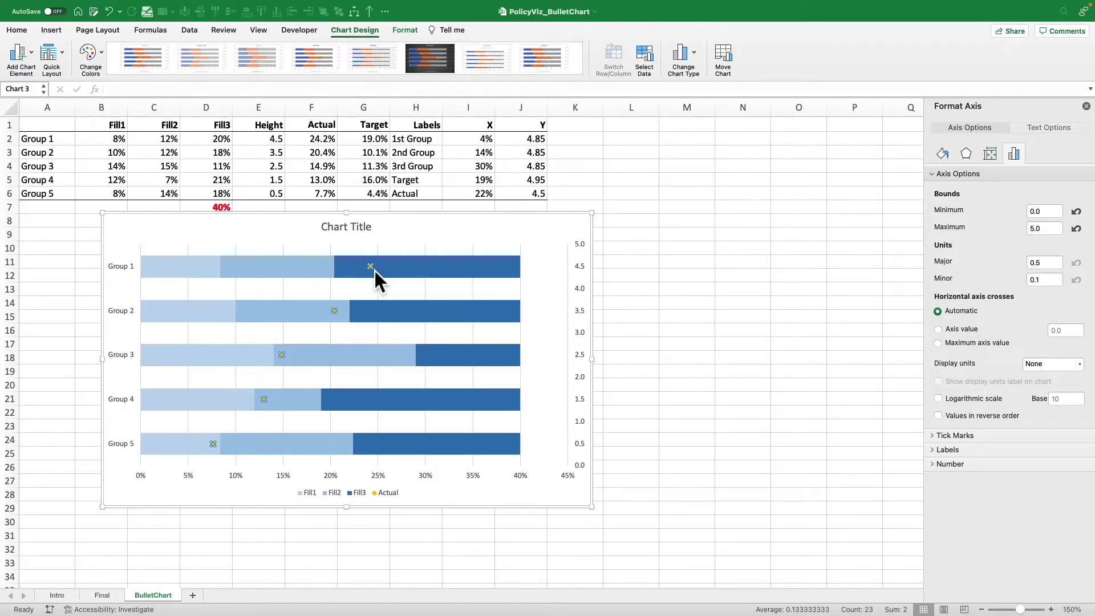
click(374, 269)
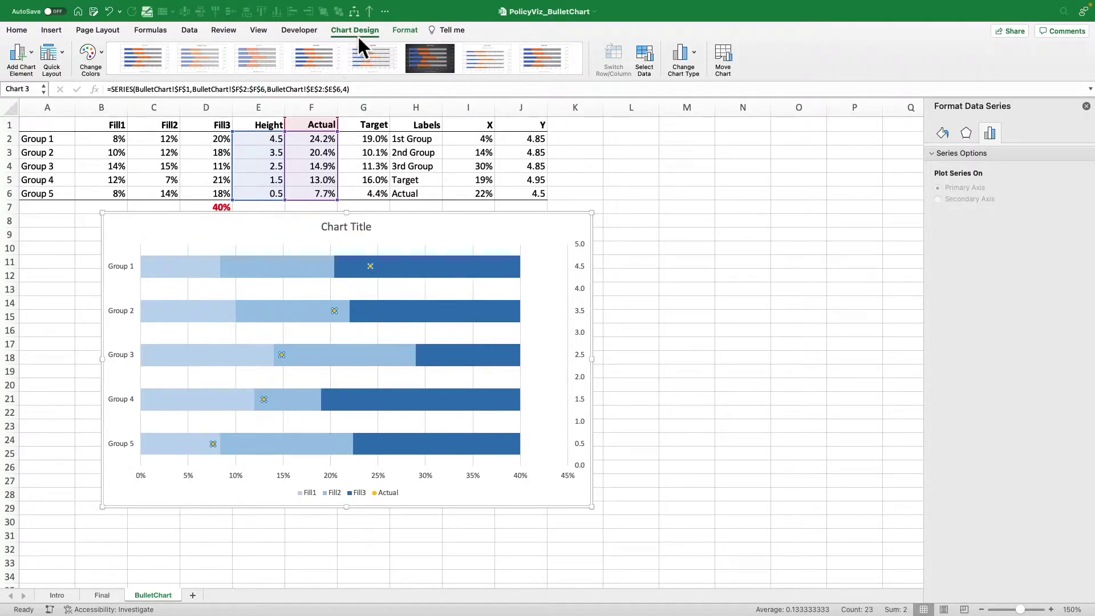
Add 5% percentage error bars to the Actual series points.
click(27, 54)
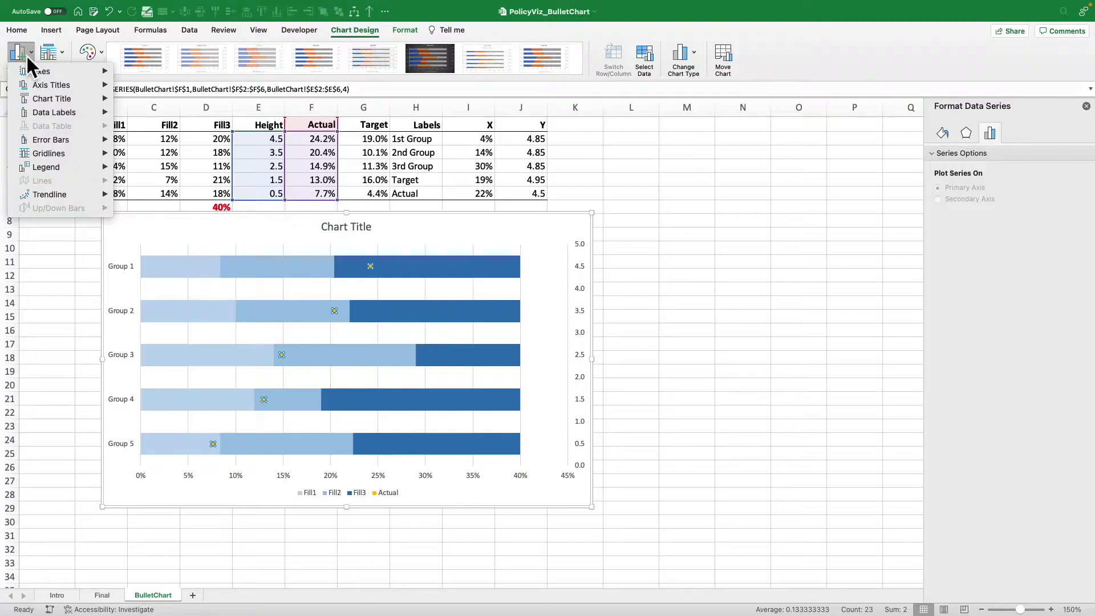
mouse_move(62, 141)
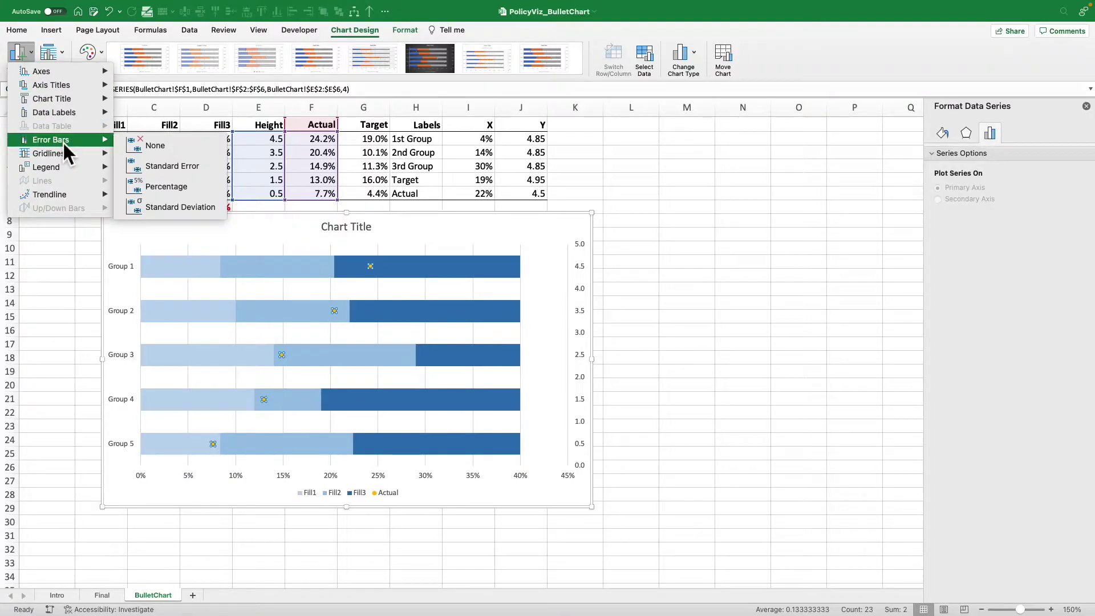
click(198, 190)
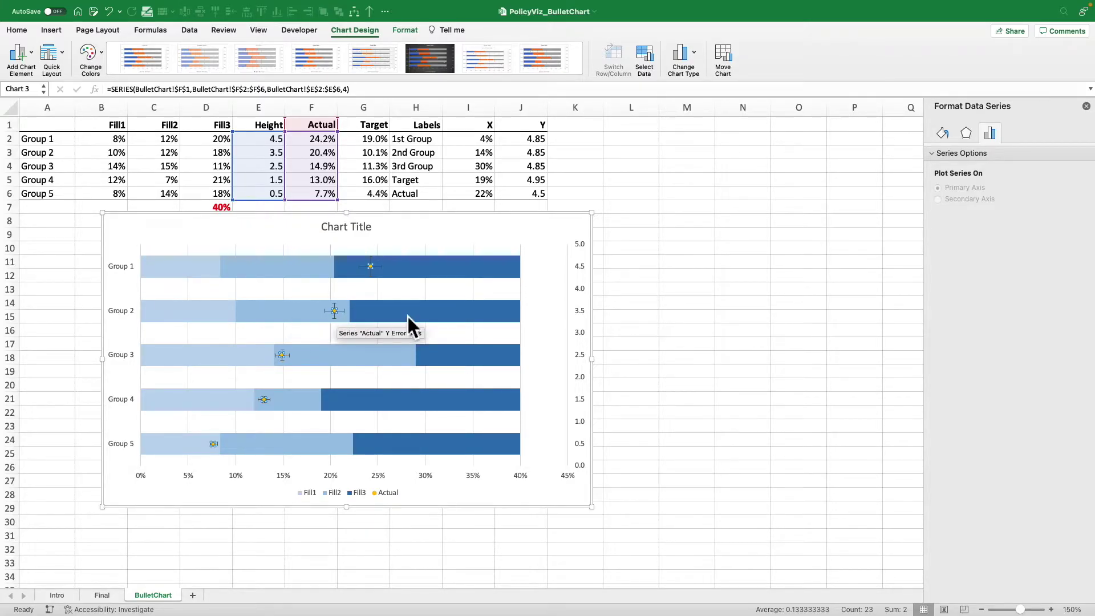
click(337, 320)
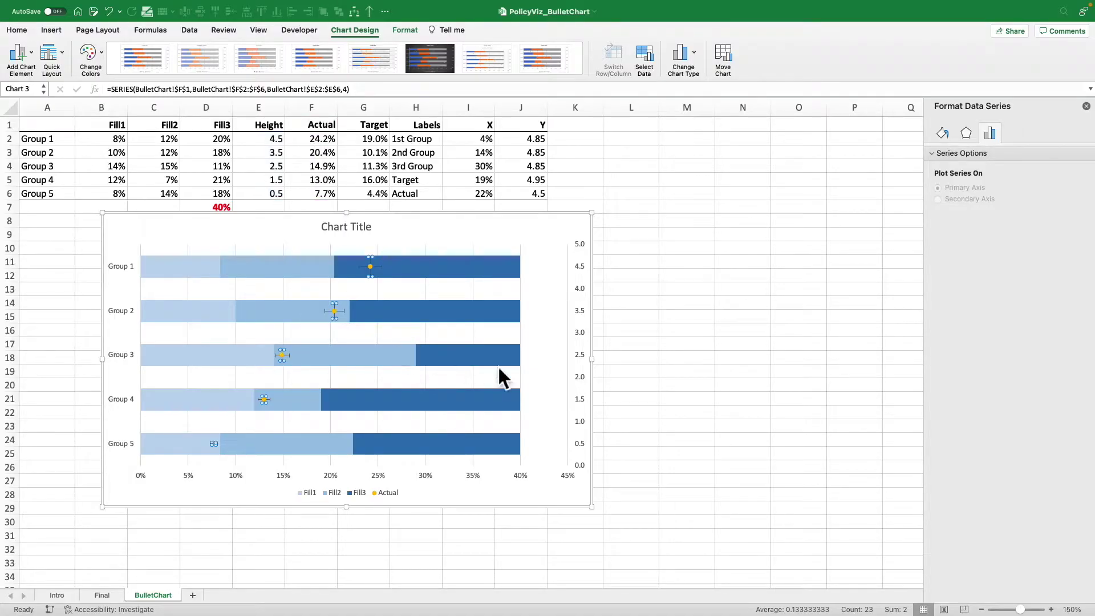
click(538, 381)
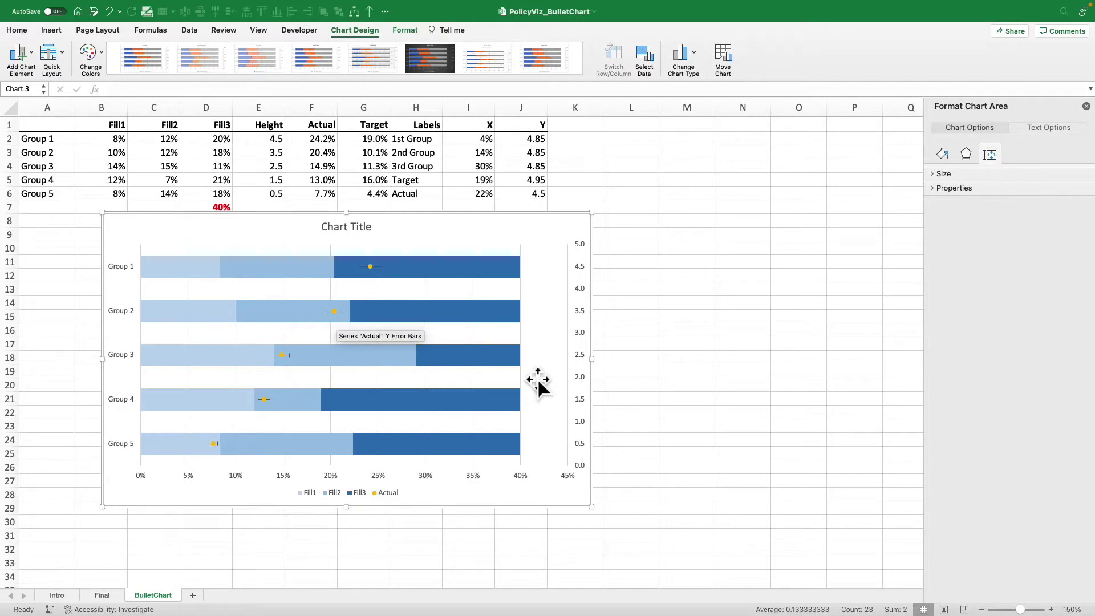
click(345, 313)
Set the Actual horizontal error bars to Minus direction, No Cap, and 100% percentage.
right_click(344, 313)
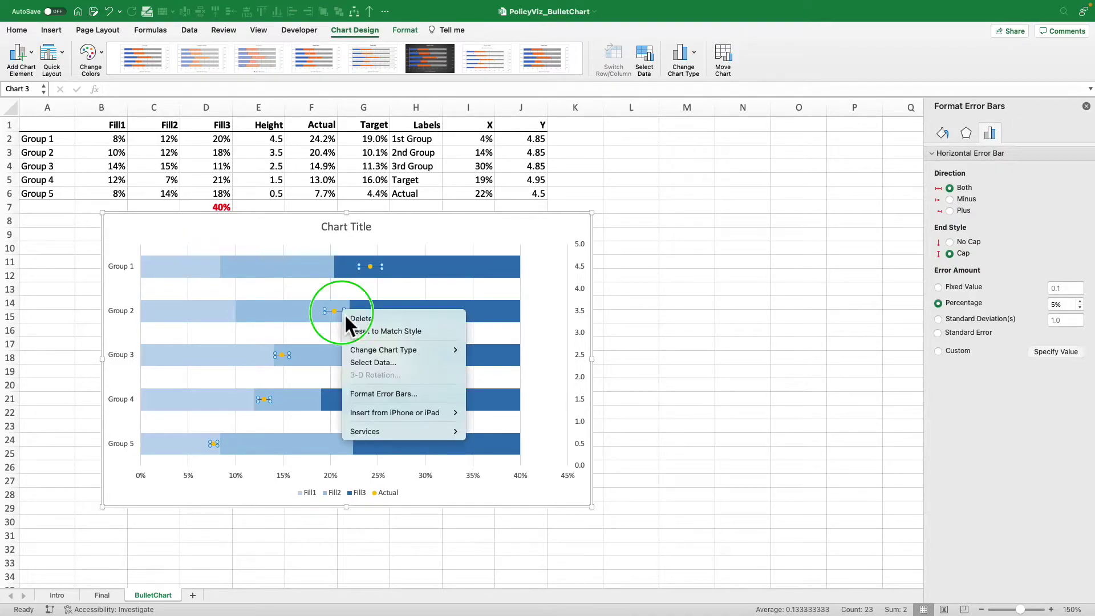
click(384, 395)
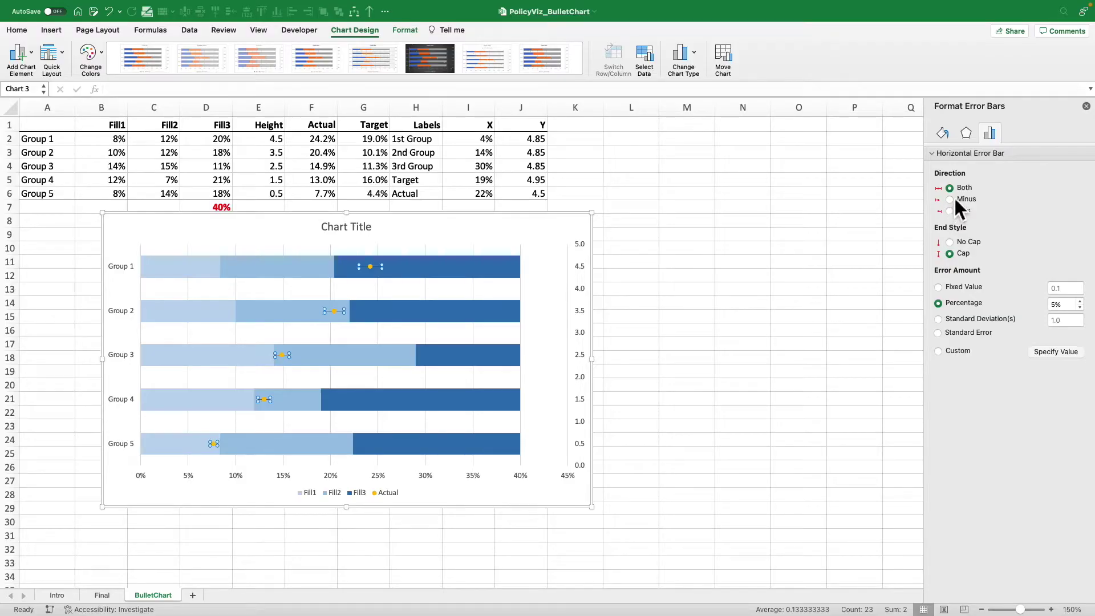
click(951, 199)
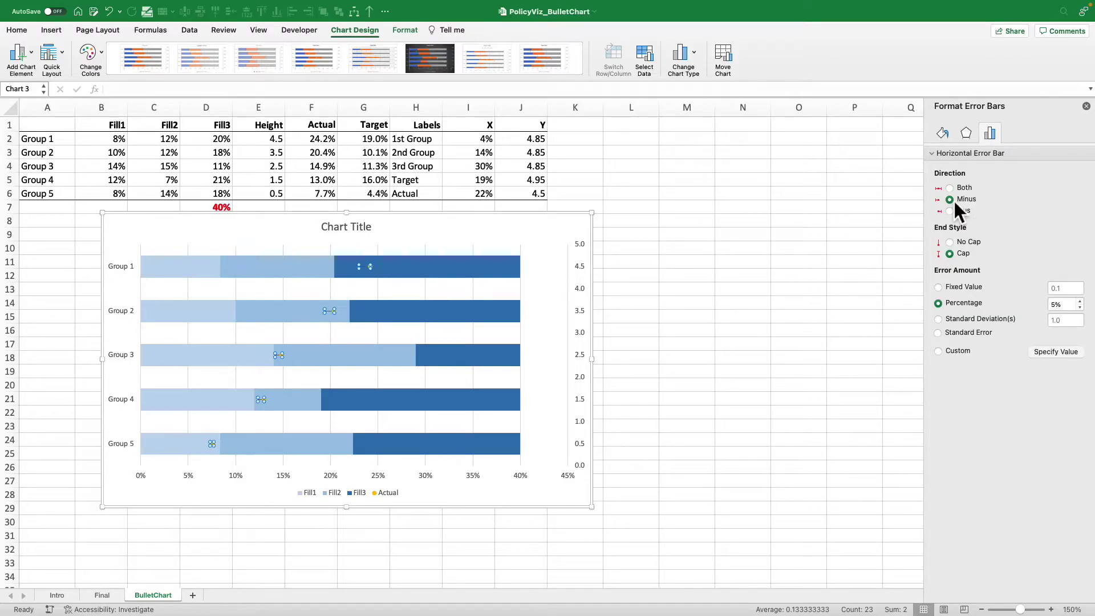
click(950, 242)
click(1057, 304)
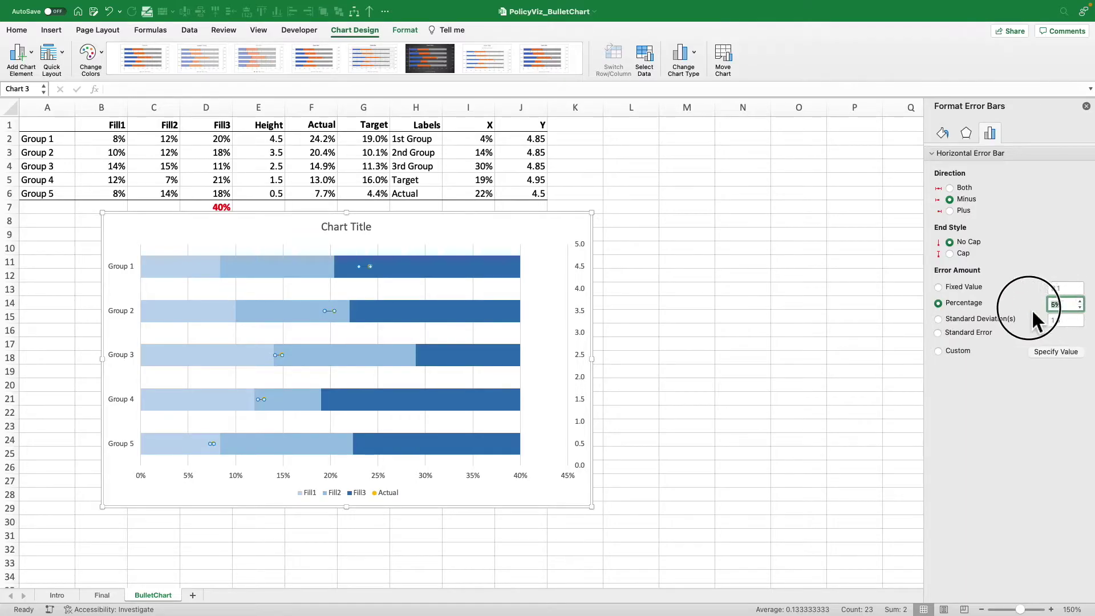
text(100)
key(Return)
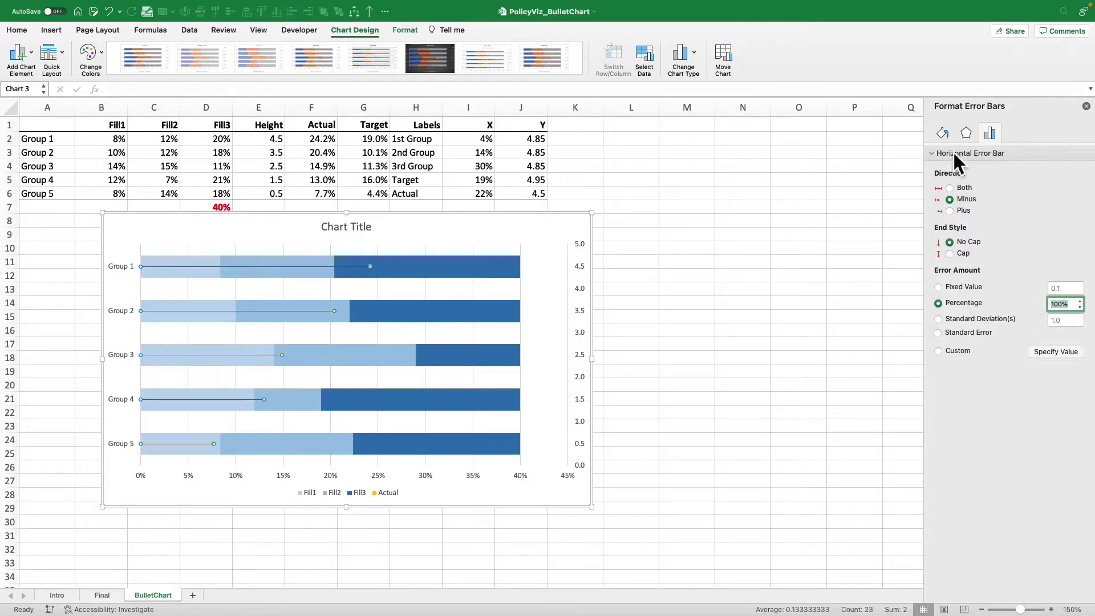
click(945, 135)
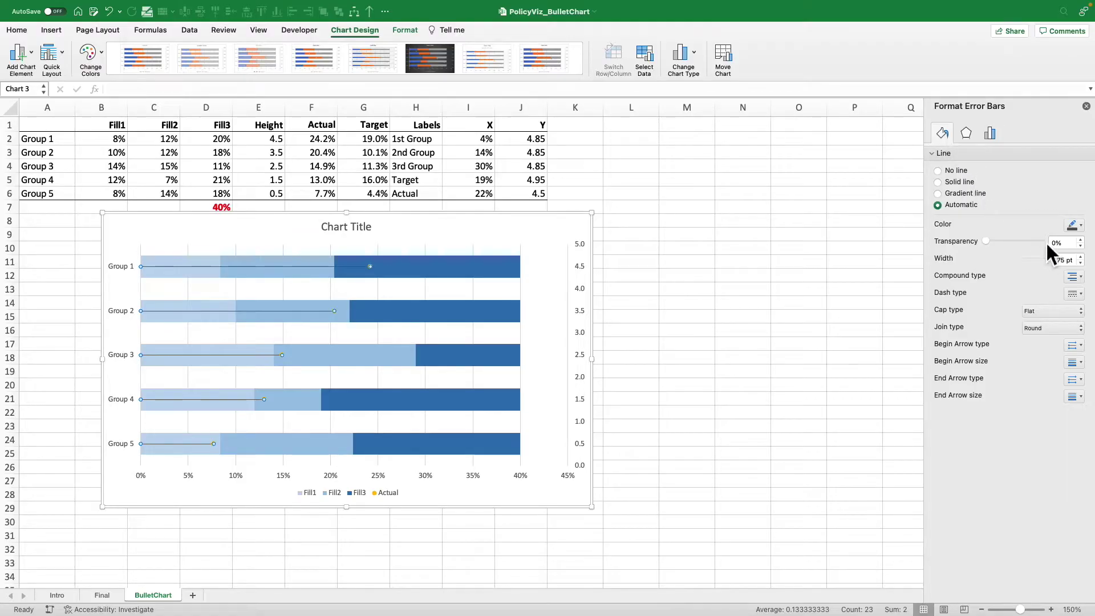
Make the Actual error bars 10 pt wide and black.
click(1053, 260)
text(10)
key(Return)
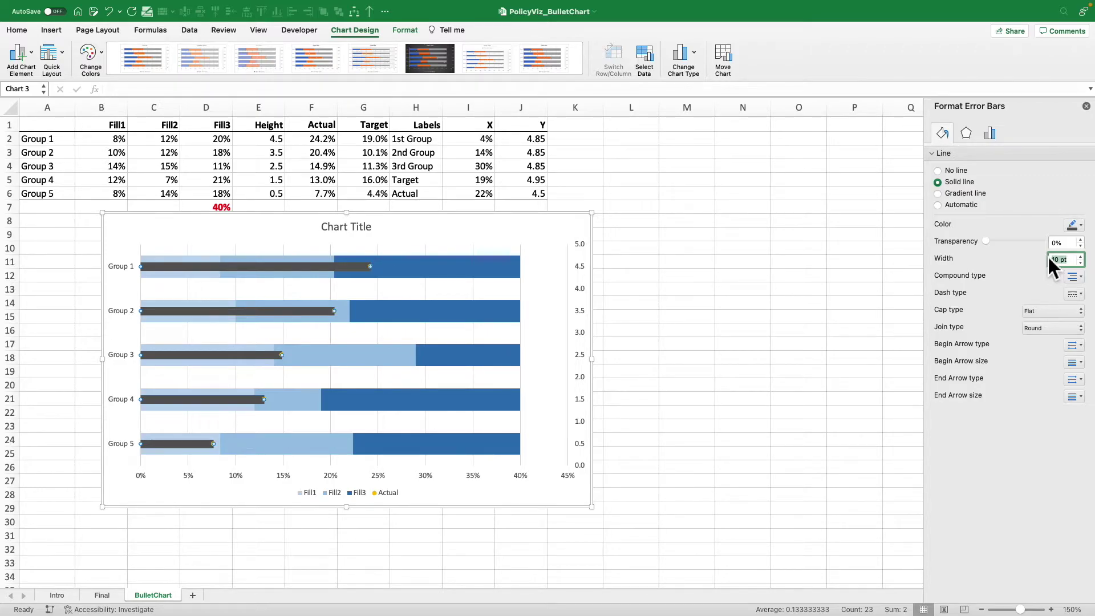
click(1073, 226)
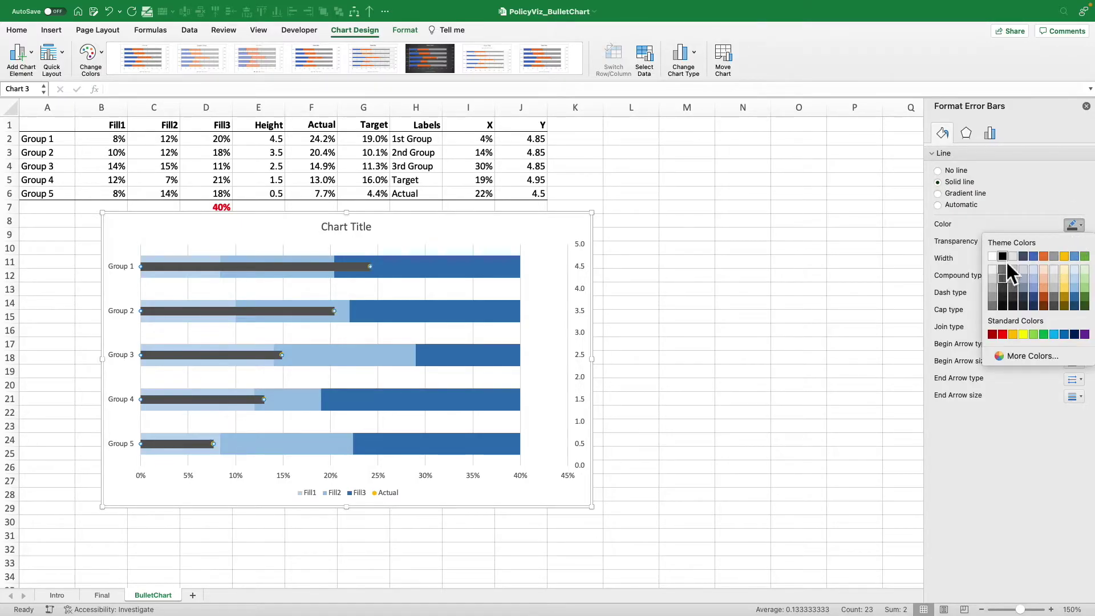
click(1004, 257)
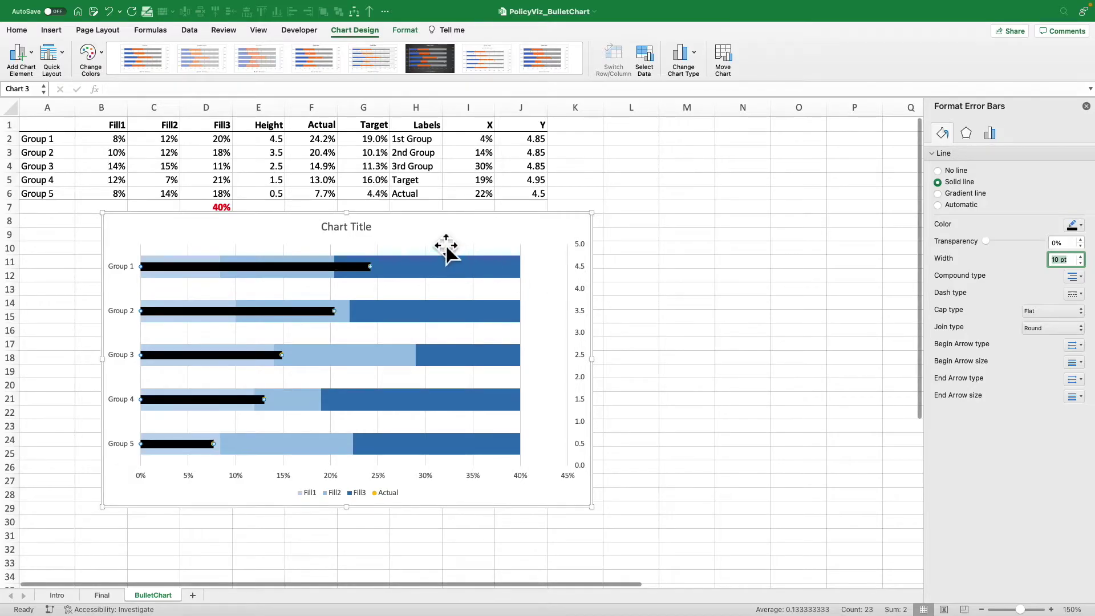
click(430, 225)
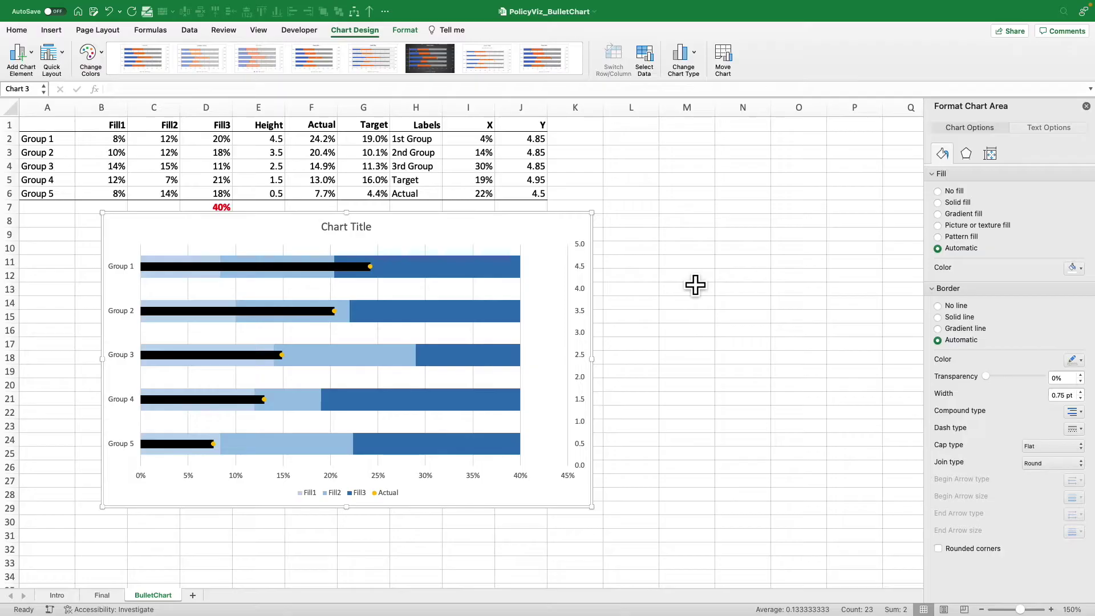
Set the Actual series marker to None so the dots are hidden.
click(372, 267)
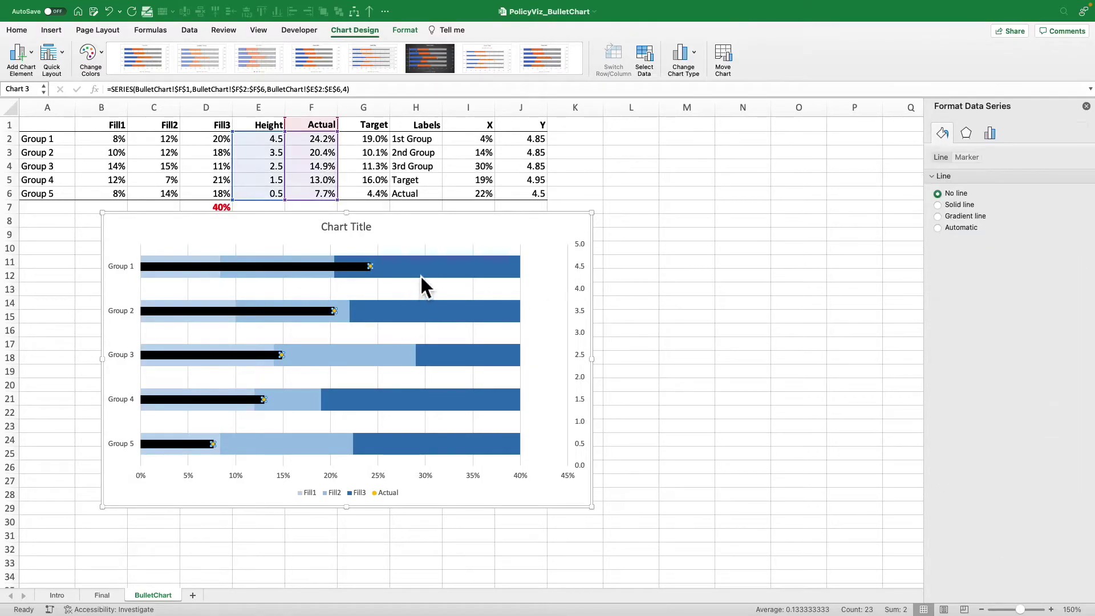
click(972, 160)
click(974, 178)
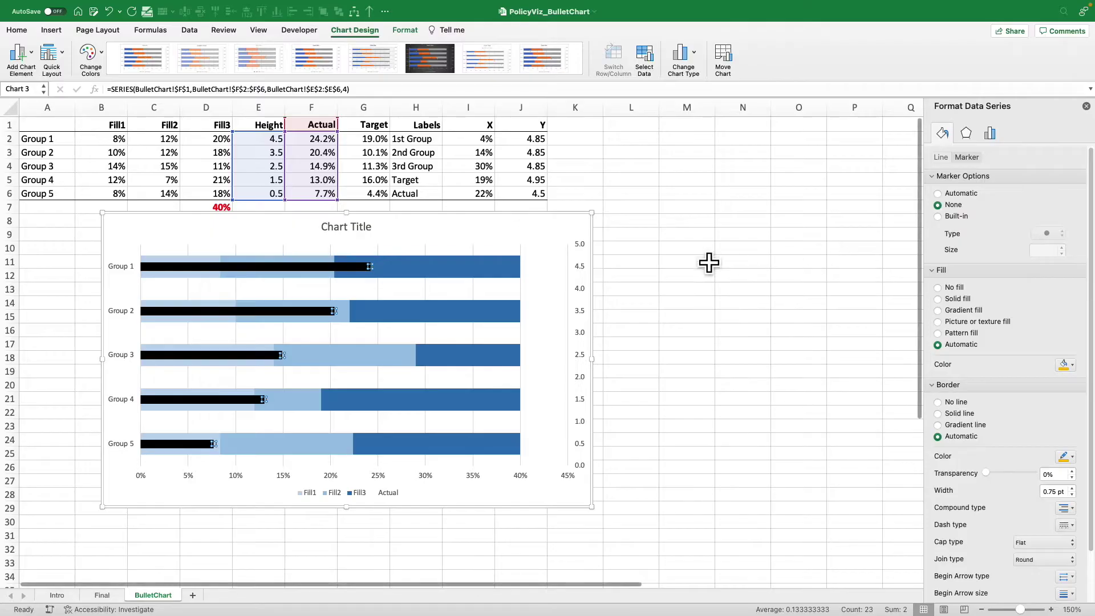
click(561, 231)
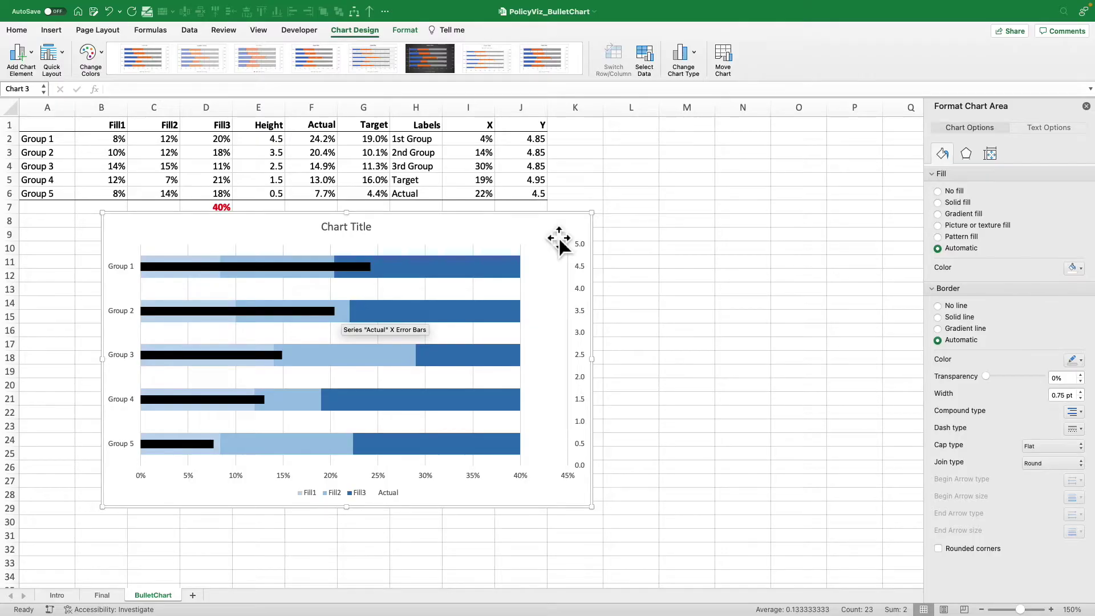
right_click(456, 292)
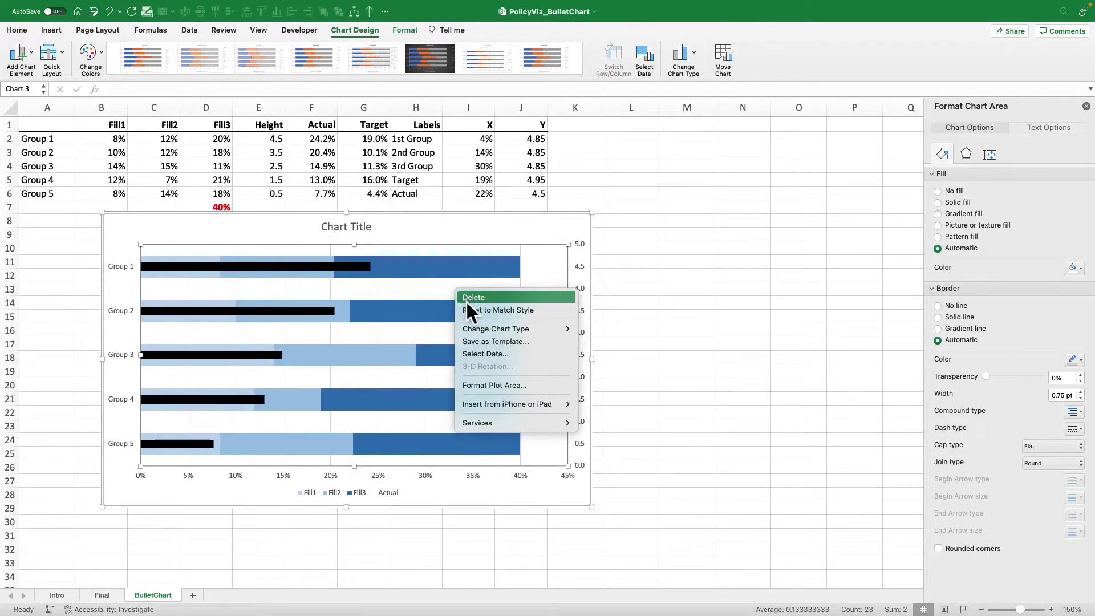
Add a Target series named from G1, with X values G2:G6 and Y values E2:E6.
click(488, 352)
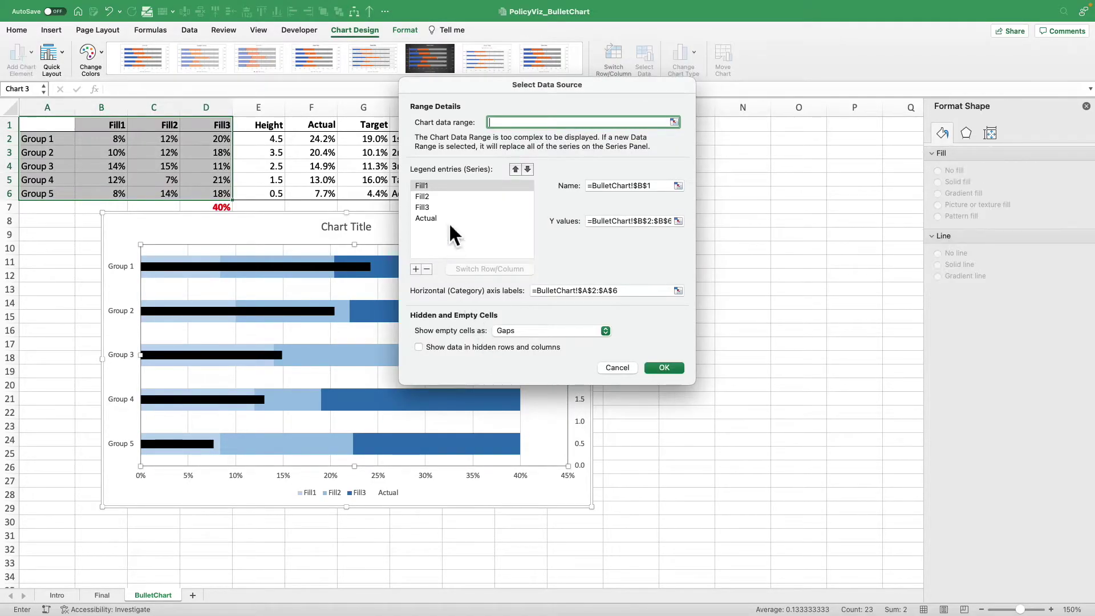
drag(473, 87, 628, 82)
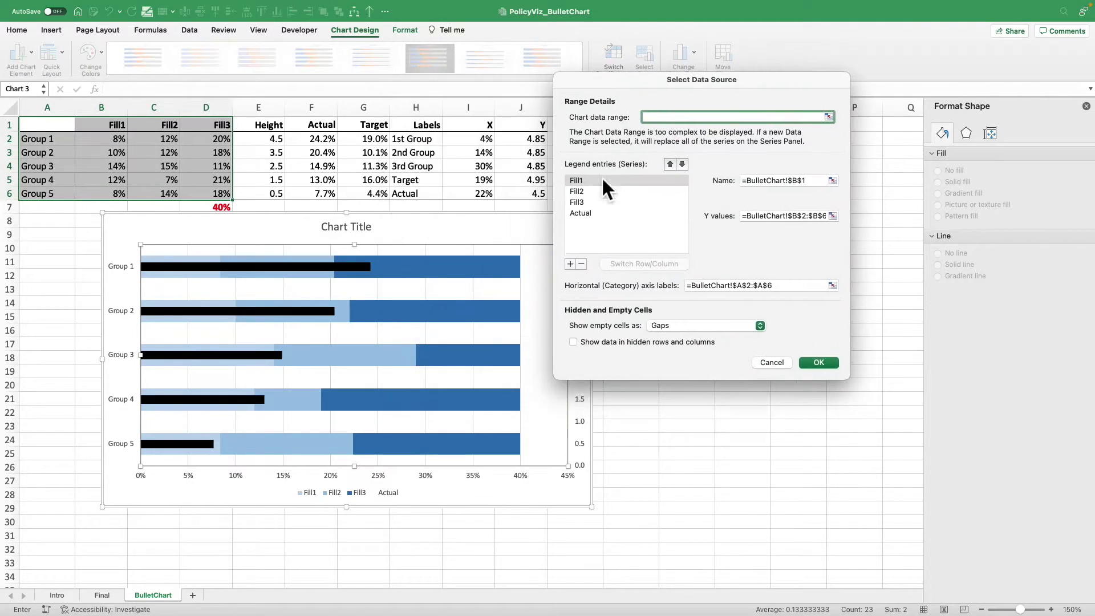
click(571, 264)
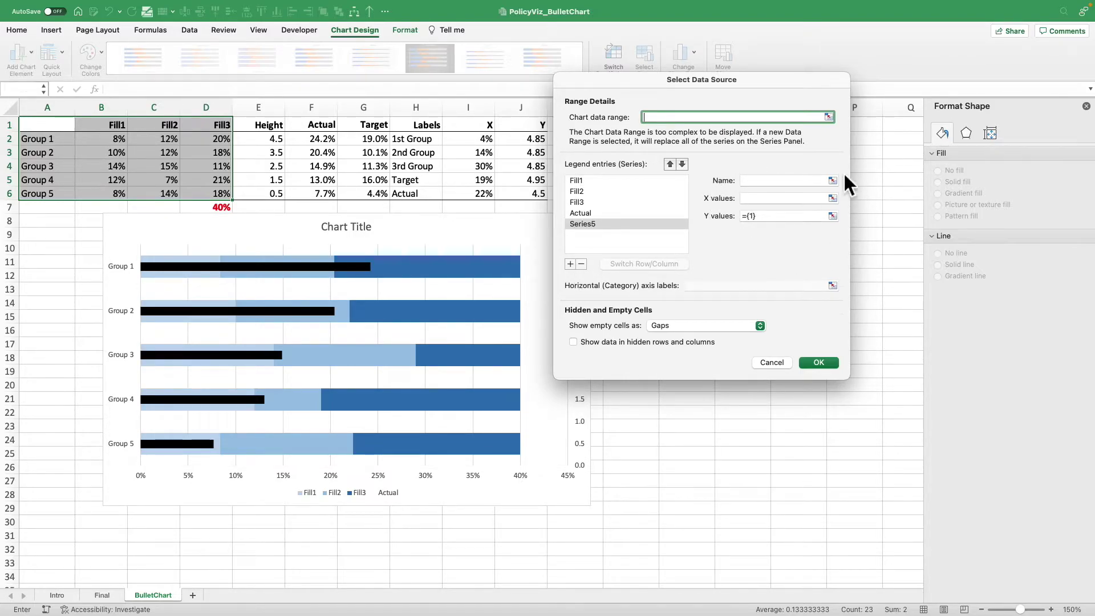
click(774, 182)
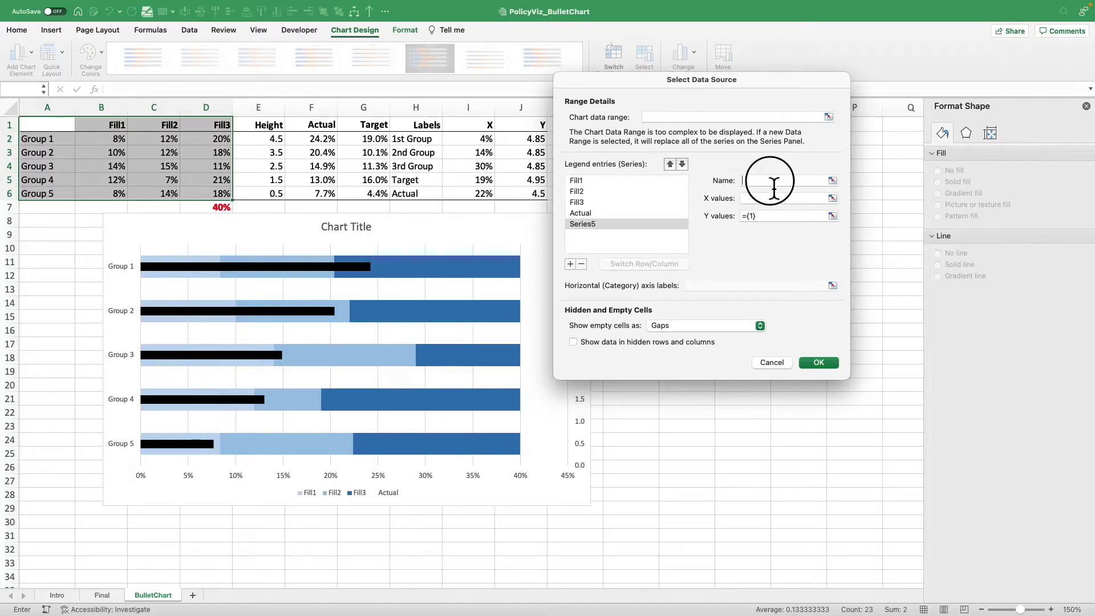
click(368, 126)
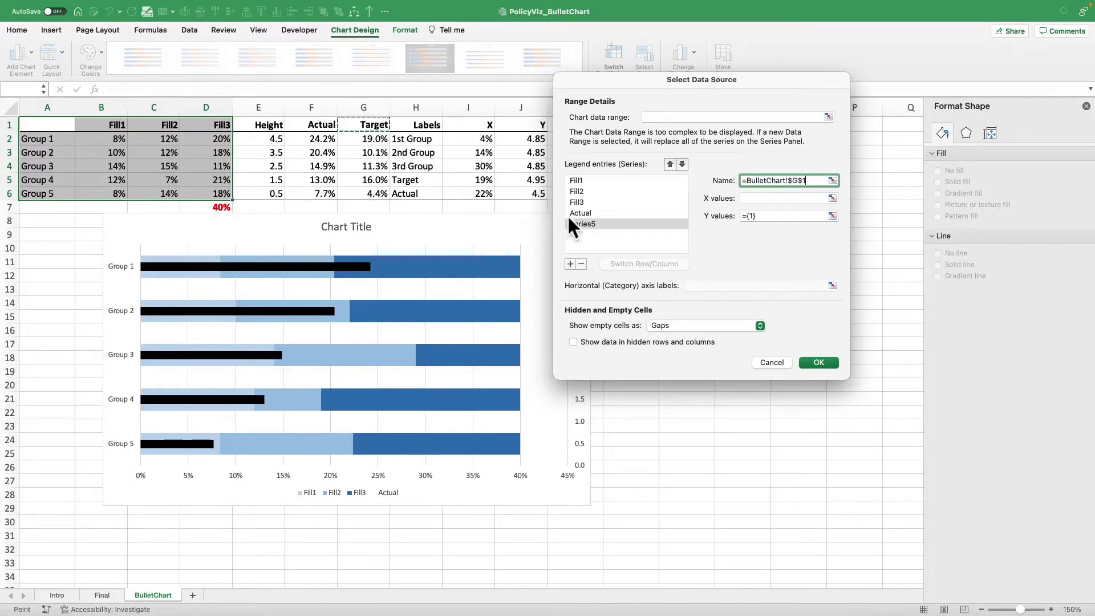
click(757, 198)
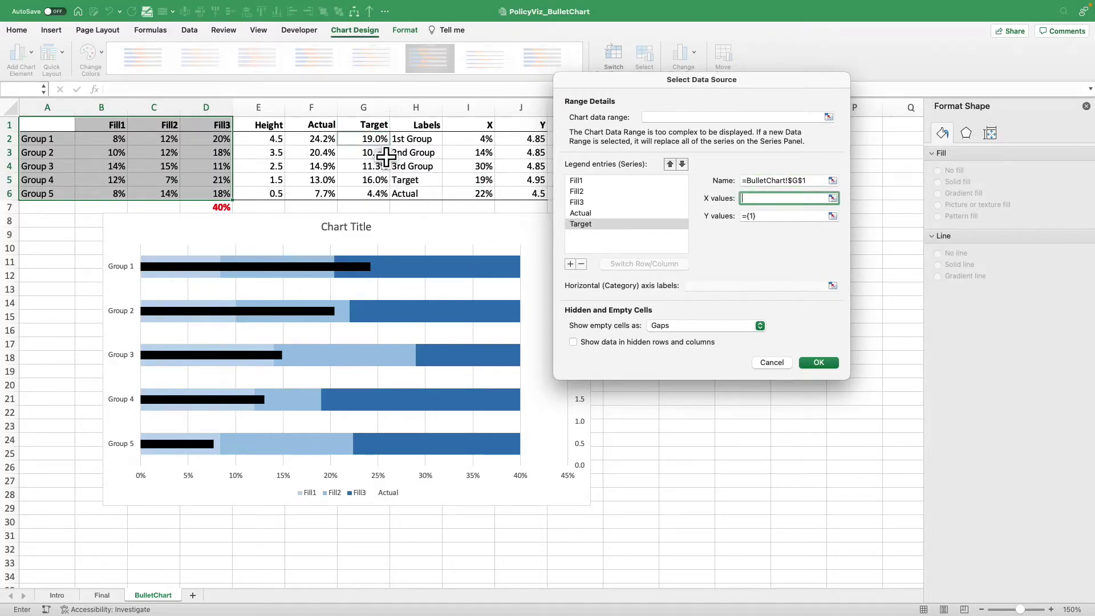
drag(368, 138, 381, 194)
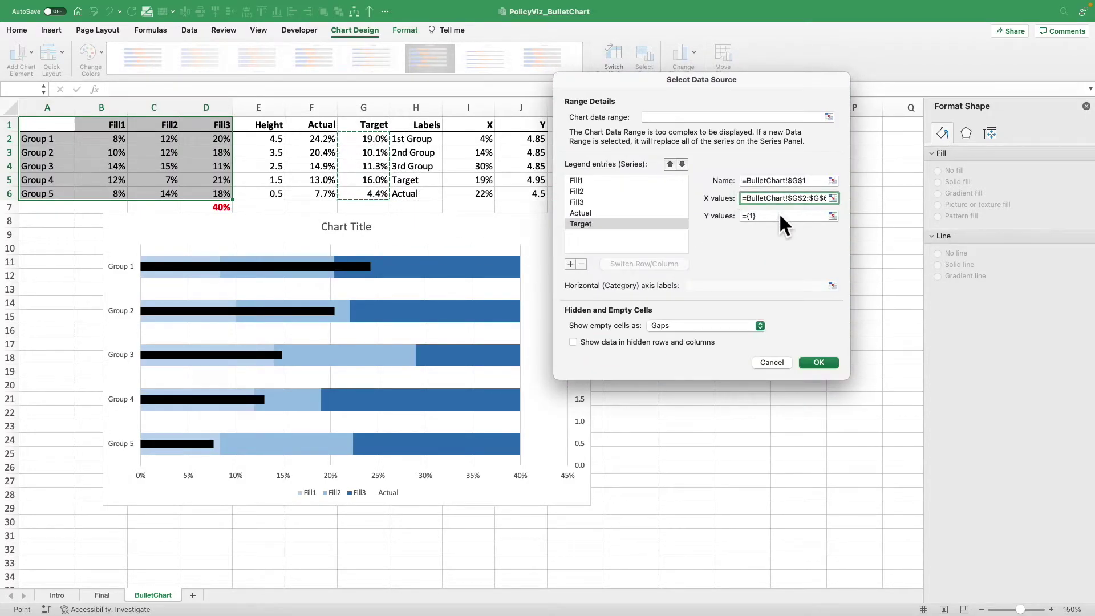
click(753, 215)
key(BackSpace)
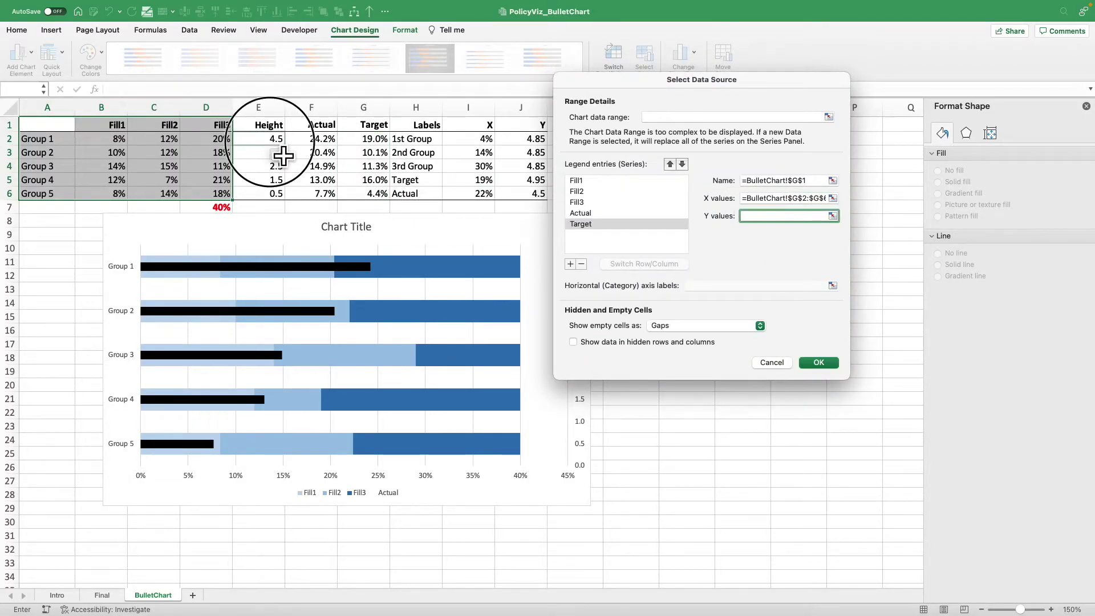
drag(277, 138, 273, 193)
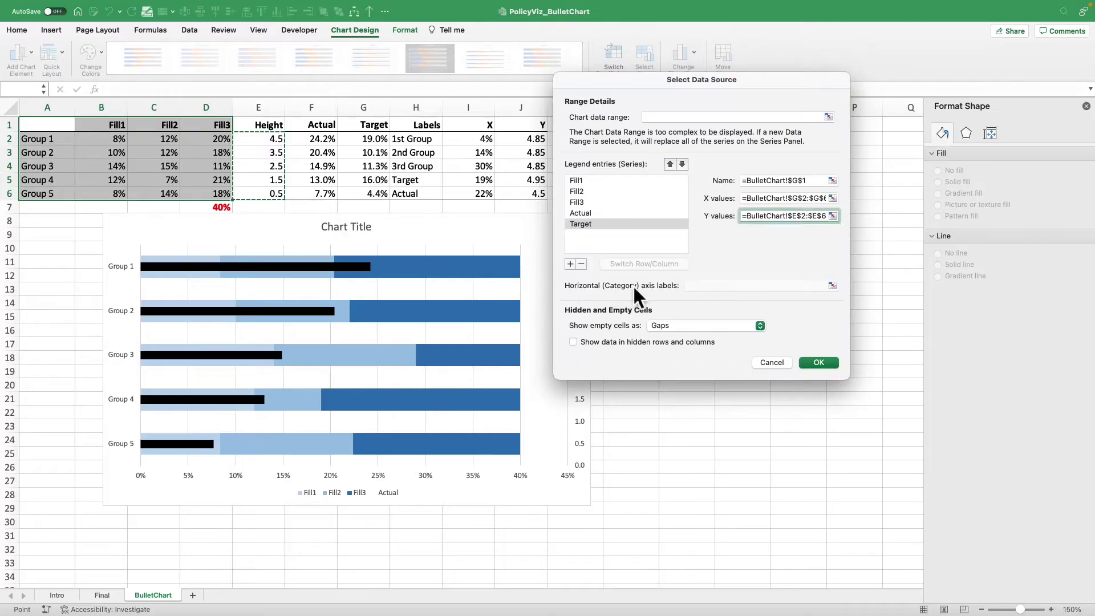
click(821, 362)
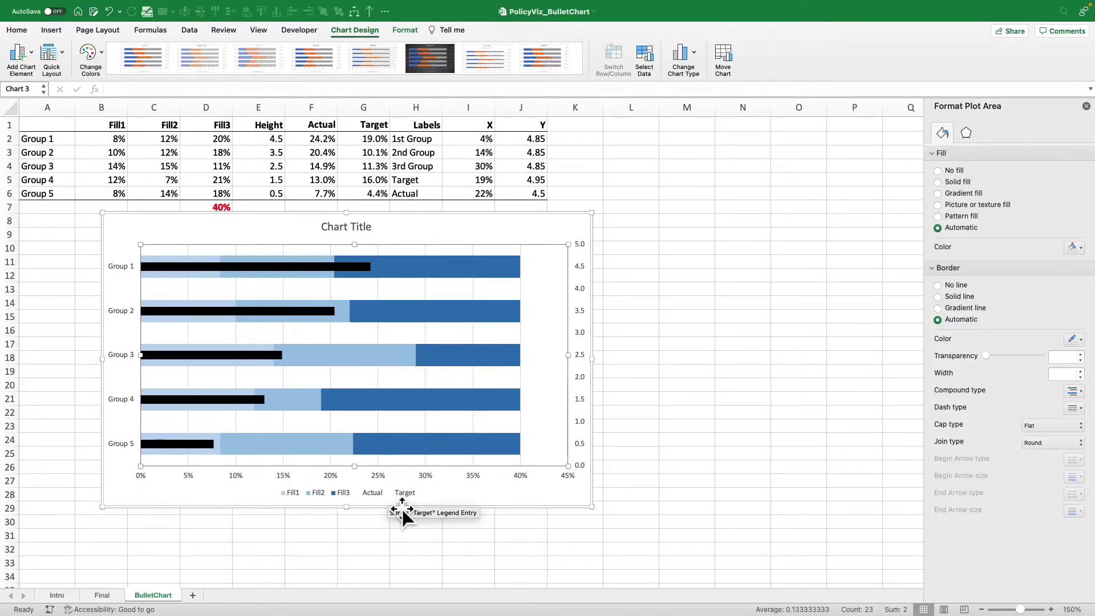
Select Series "Target" from the chart elements list for formatting.
click(404, 33)
click(90, 51)
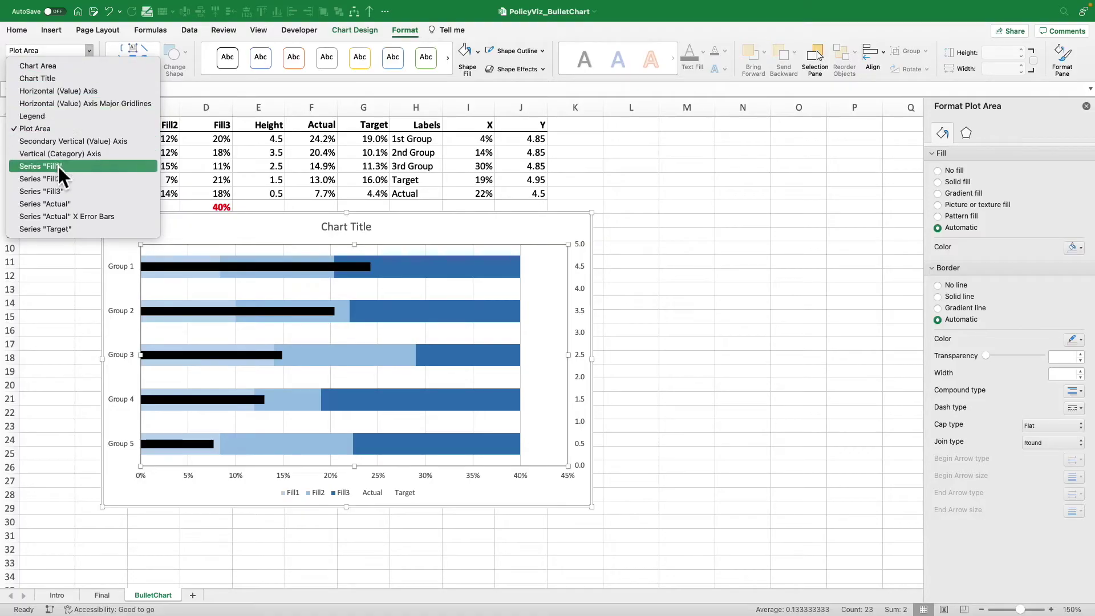
click(55, 231)
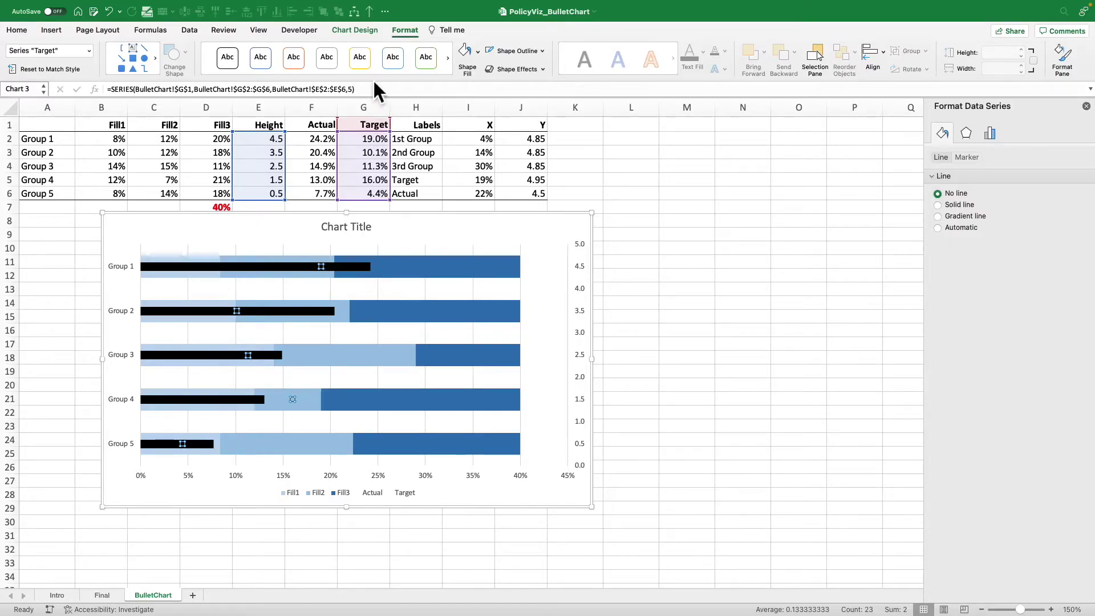
click(357, 32)
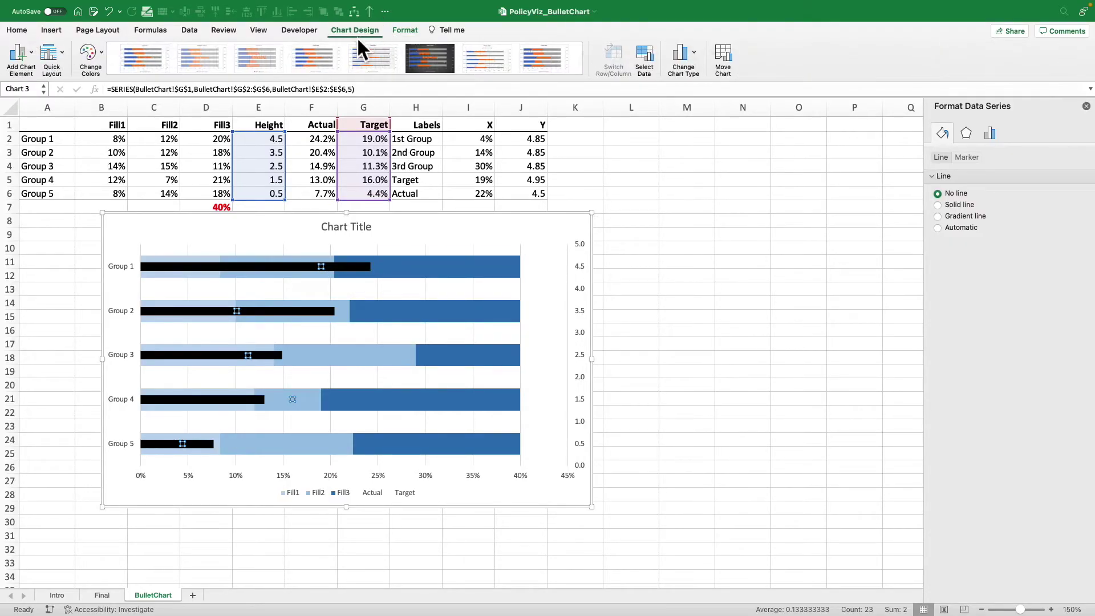
Add percentage error bars to the Target series.
click(28, 56)
mouse_move(64, 142)
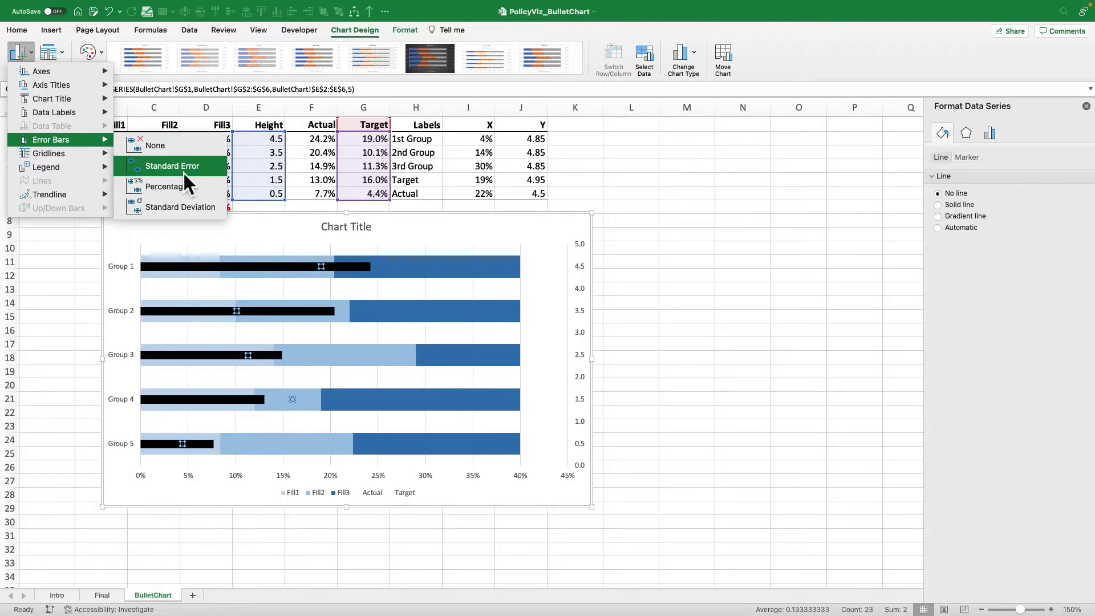
click(192, 186)
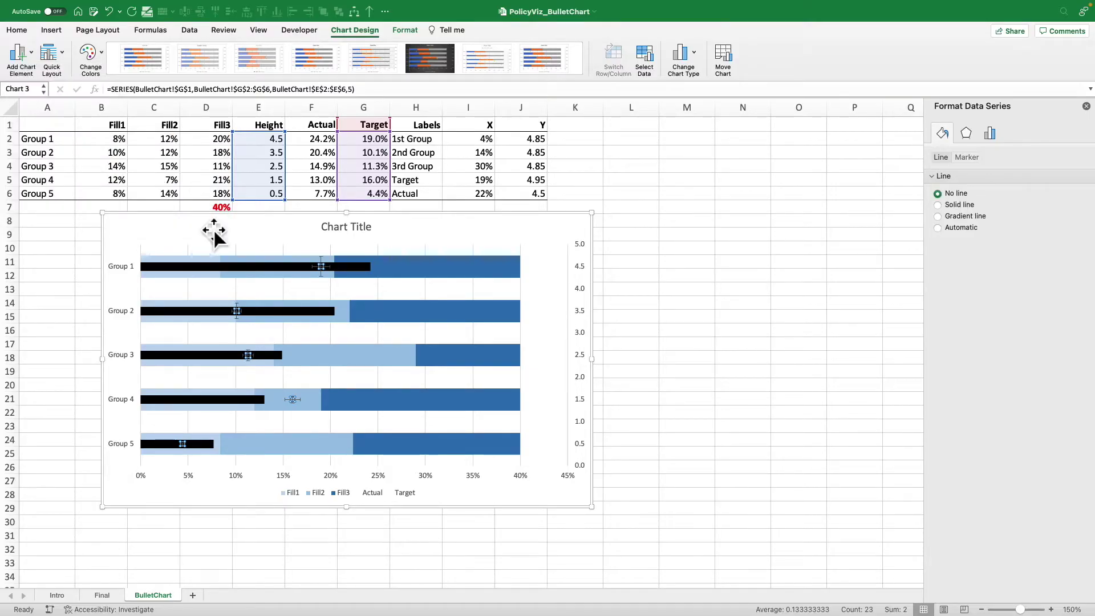
click(332, 286)
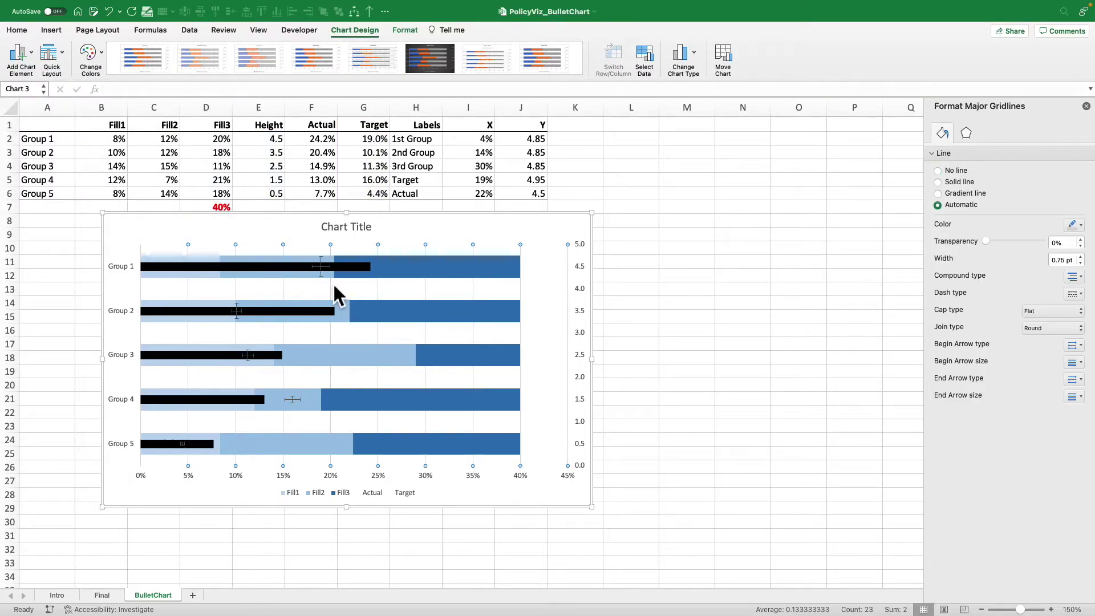
click(298, 400)
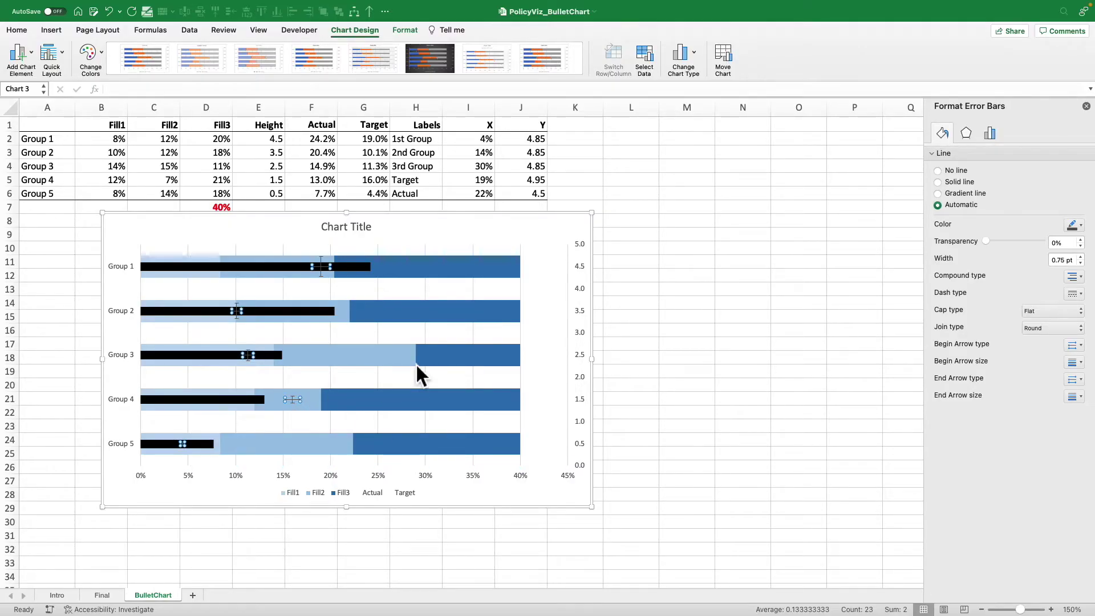
key(Escape)
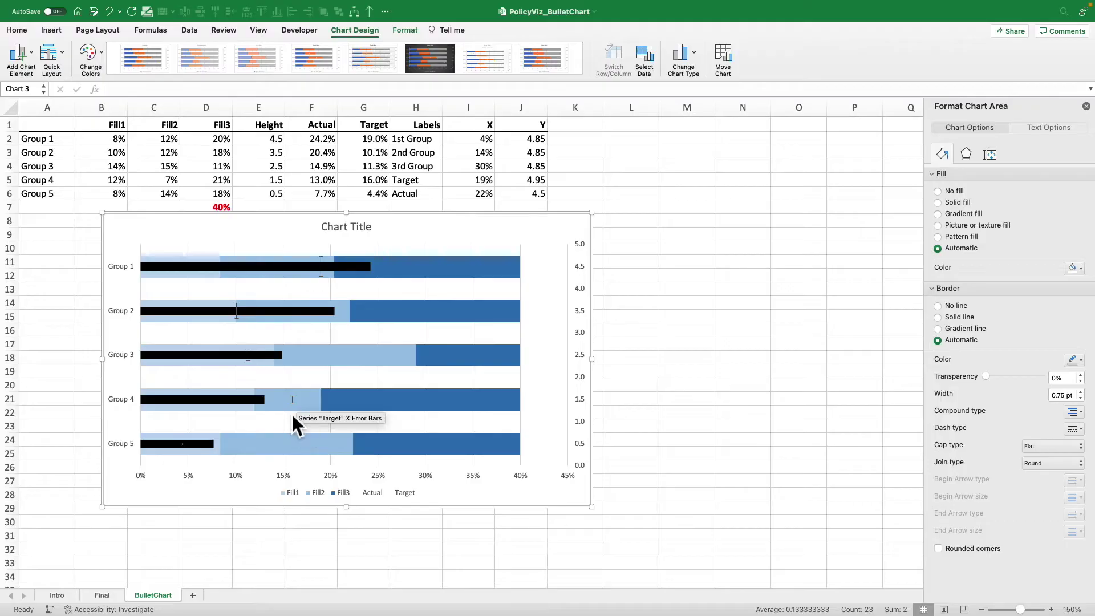
Set the Target vertical error bars to a fixed value of 0.3.
click(294, 405)
click(295, 406)
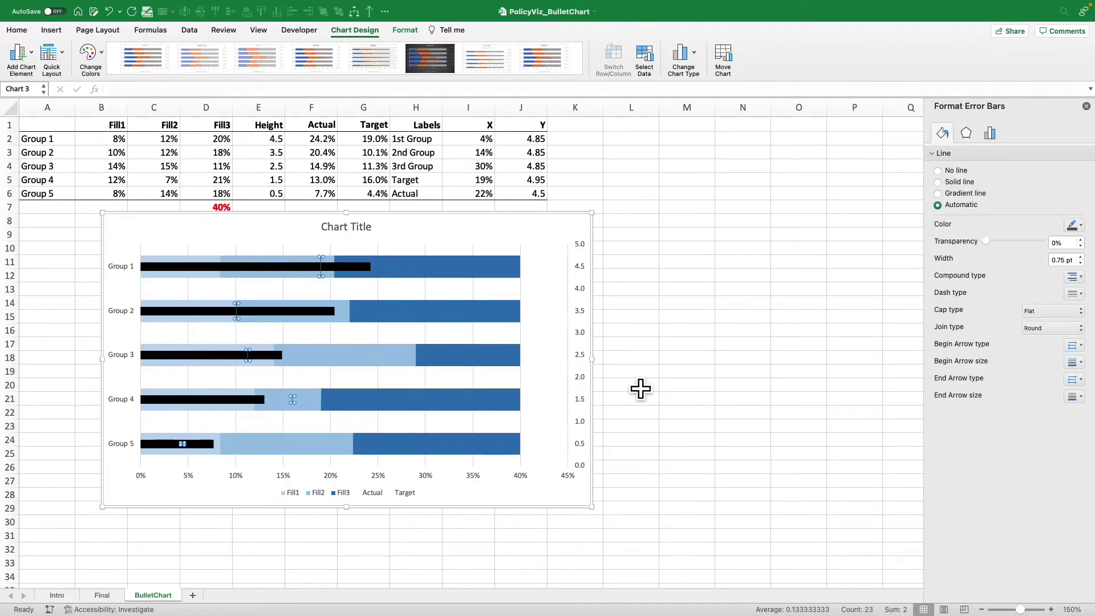
click(990, 137)
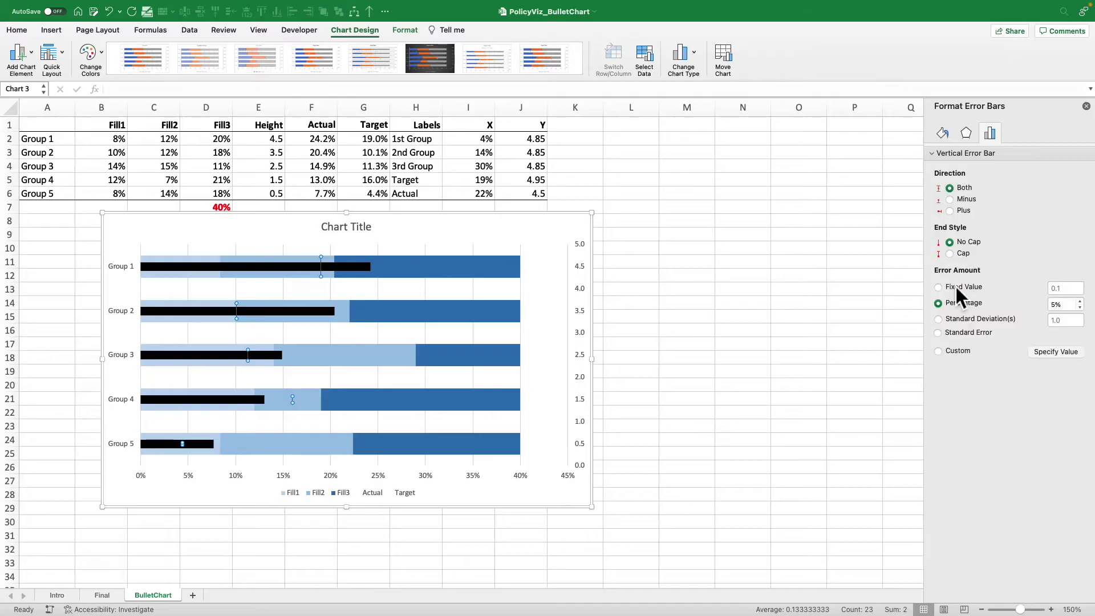
click(940, 287)
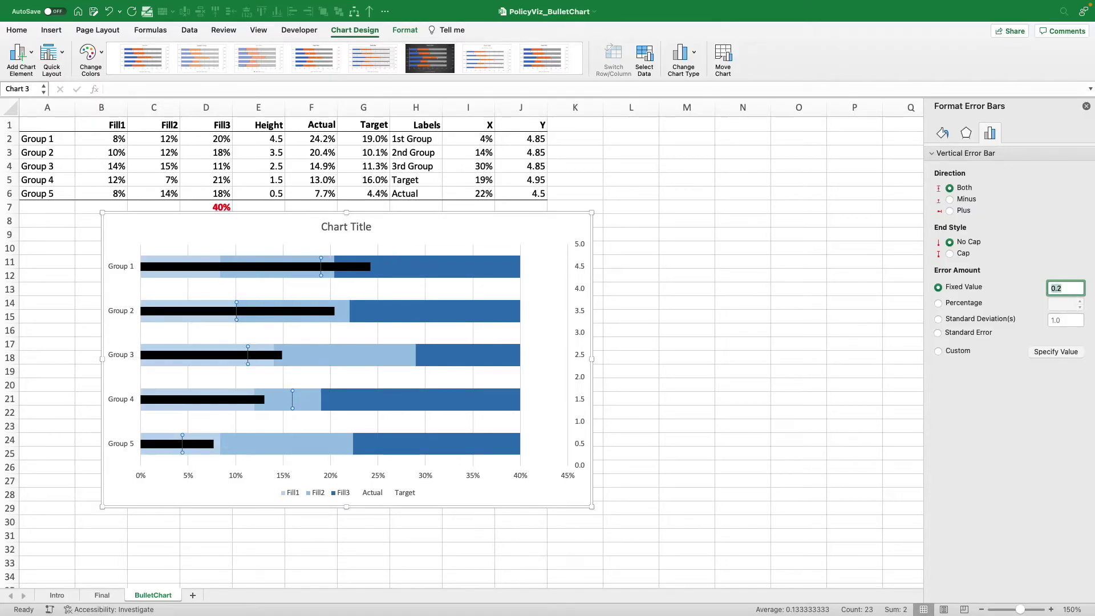
click(1069, 291)
click(943, 132)
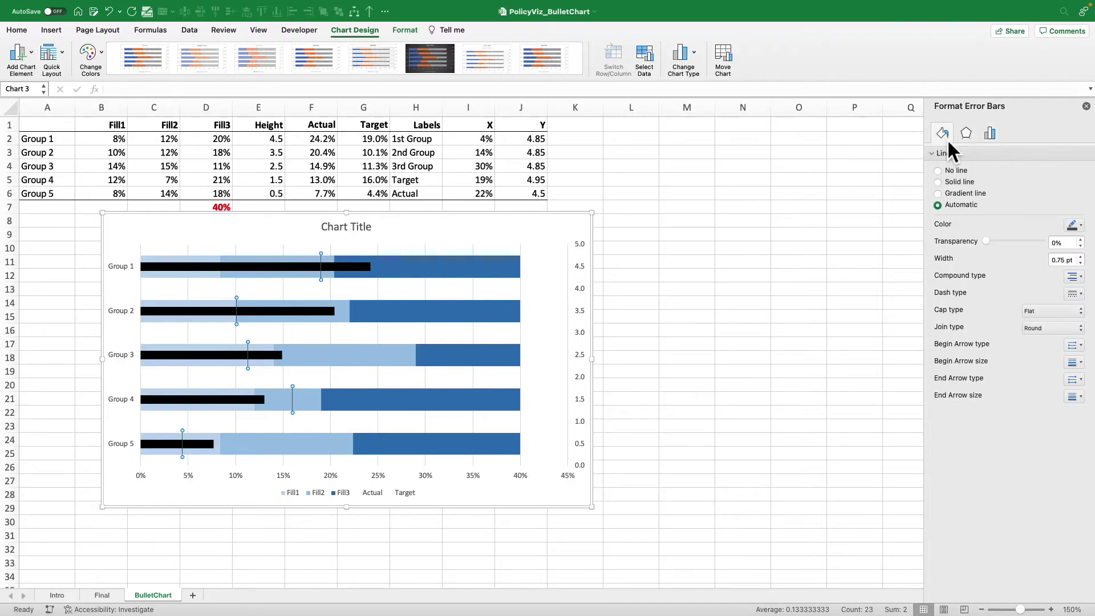
Color the Target error bars orange and widen them to 3 pt.
click(1076, 228)
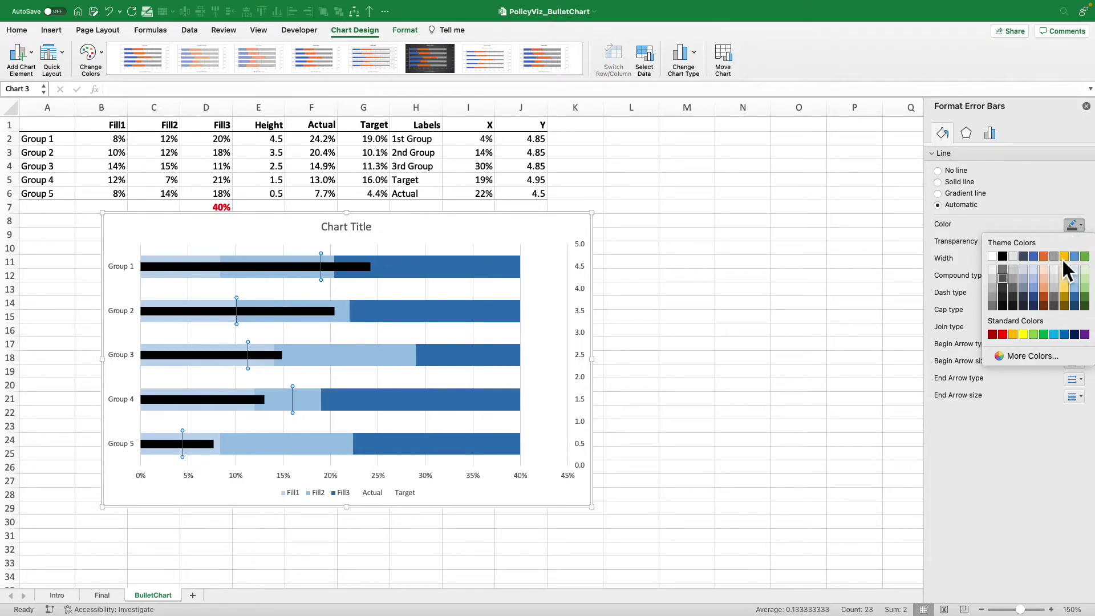
click(1015, 334)
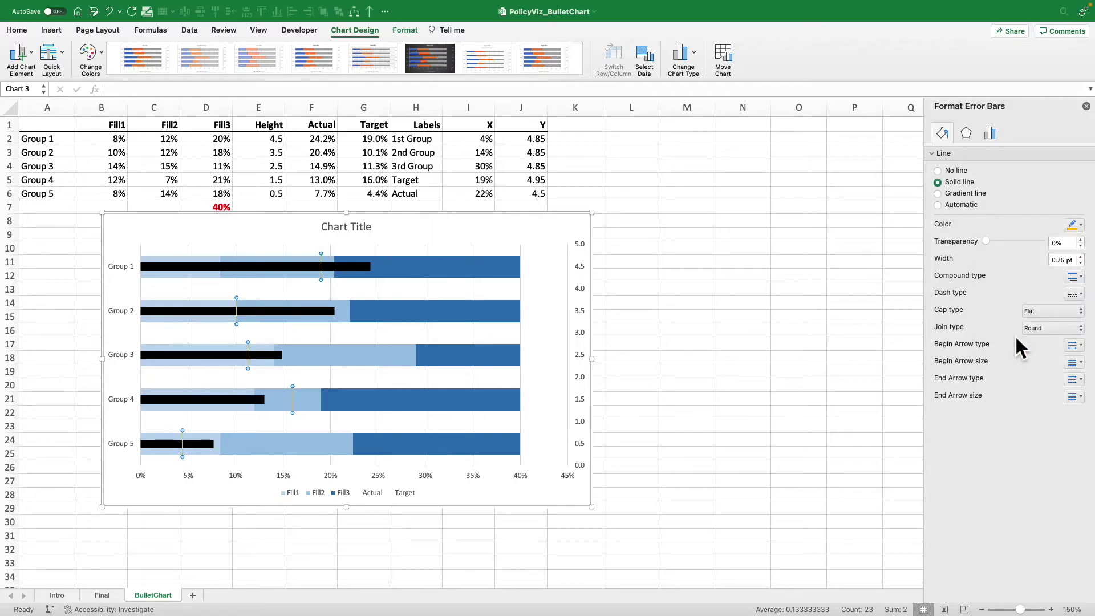
click(1080, 257)
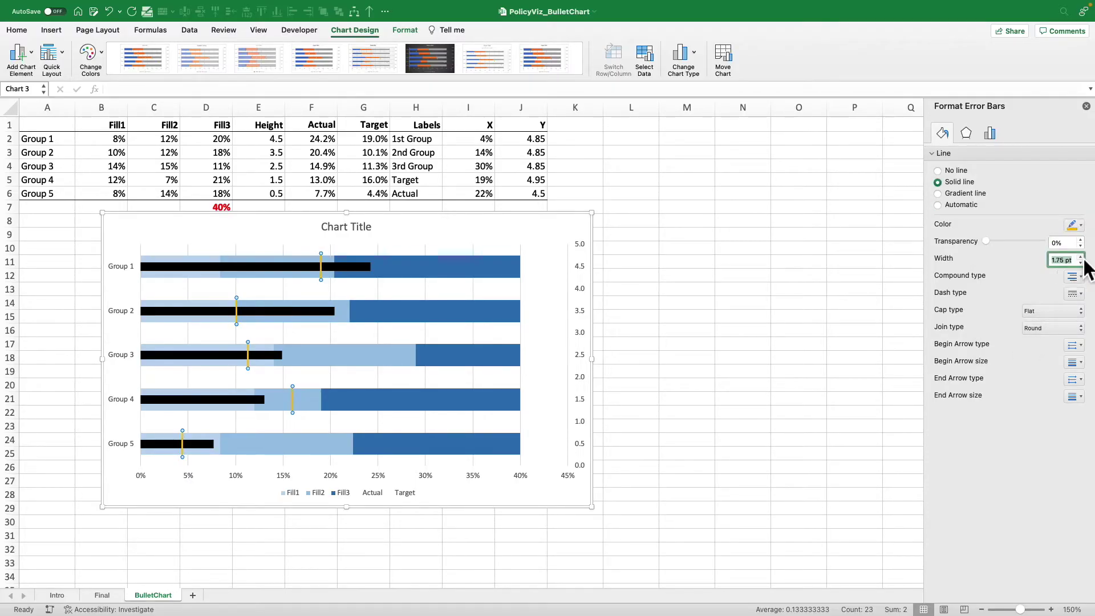
click(1083, 257)
click(1082, 258)
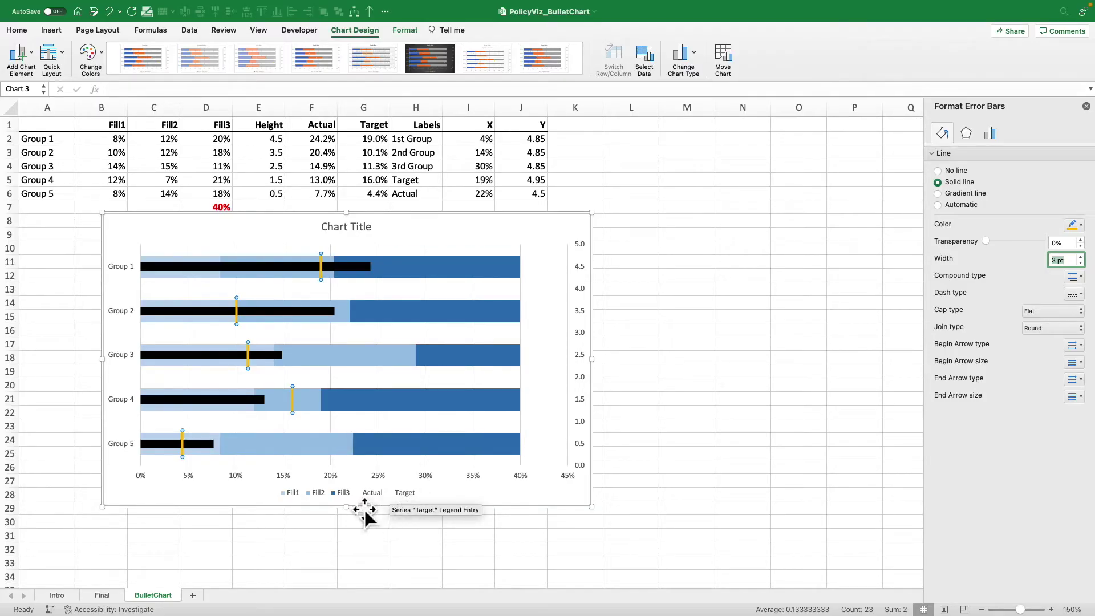
click(436, 231)
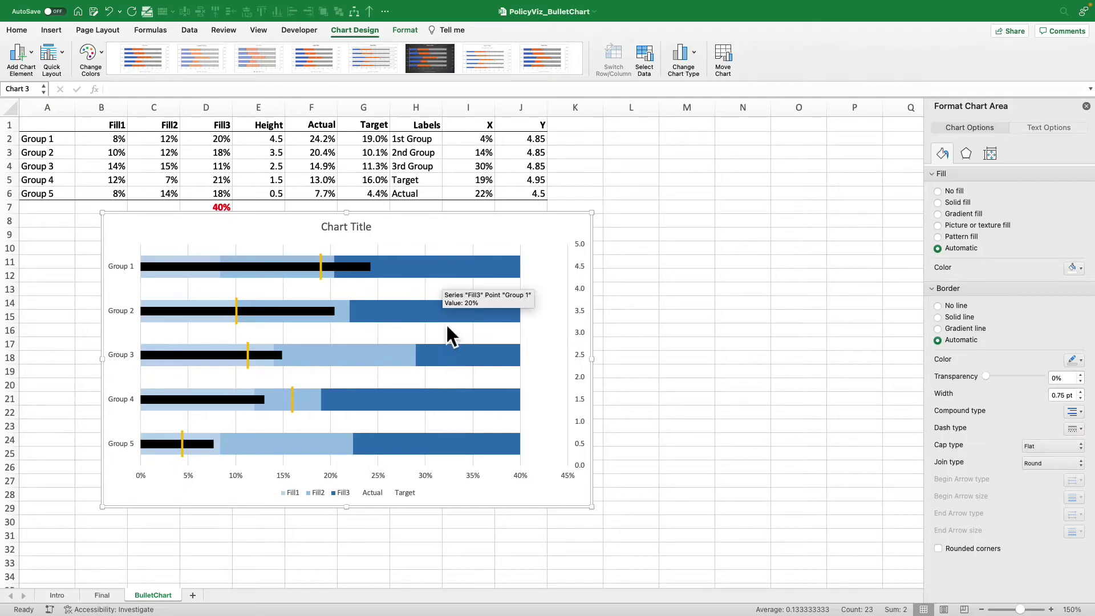
Compare with the Final sheet, then start a new series in the BulletChart chart's data source.
click(104, 596)
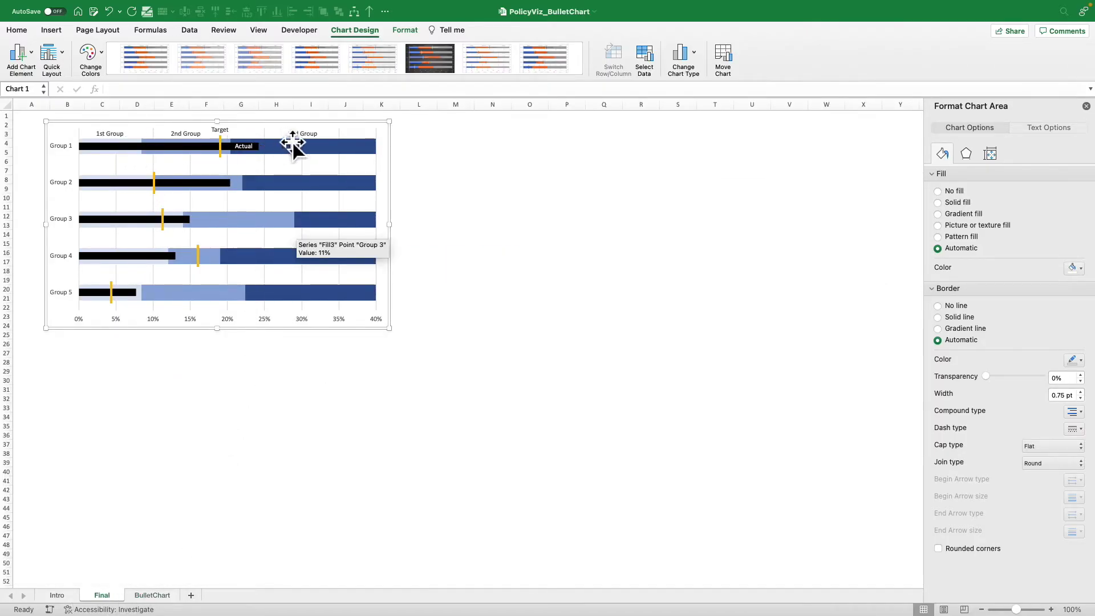
click(155, 597)
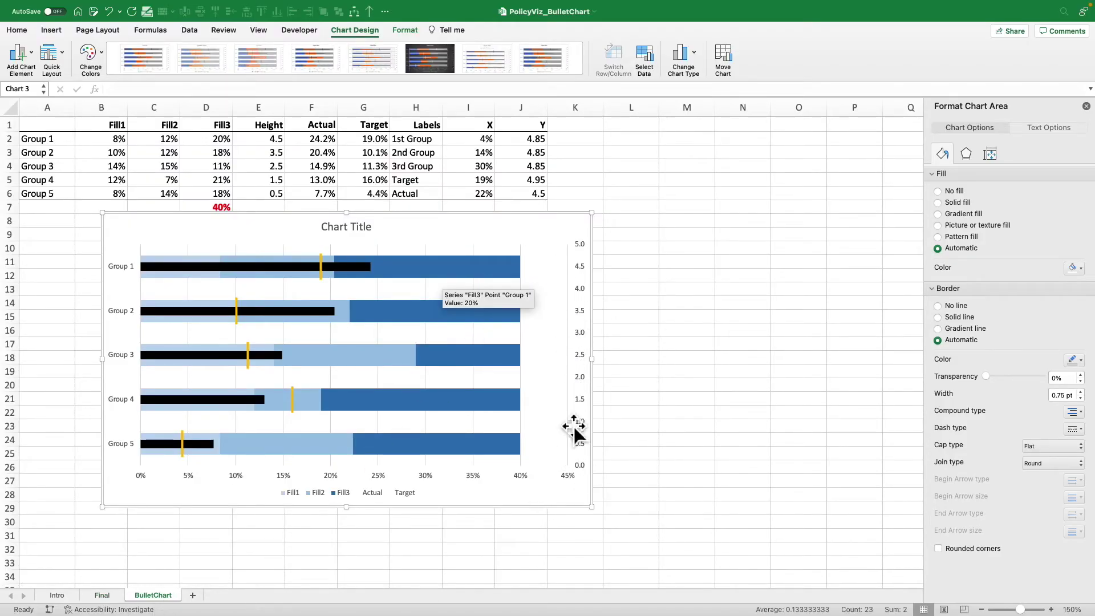
right_click(553, 263)
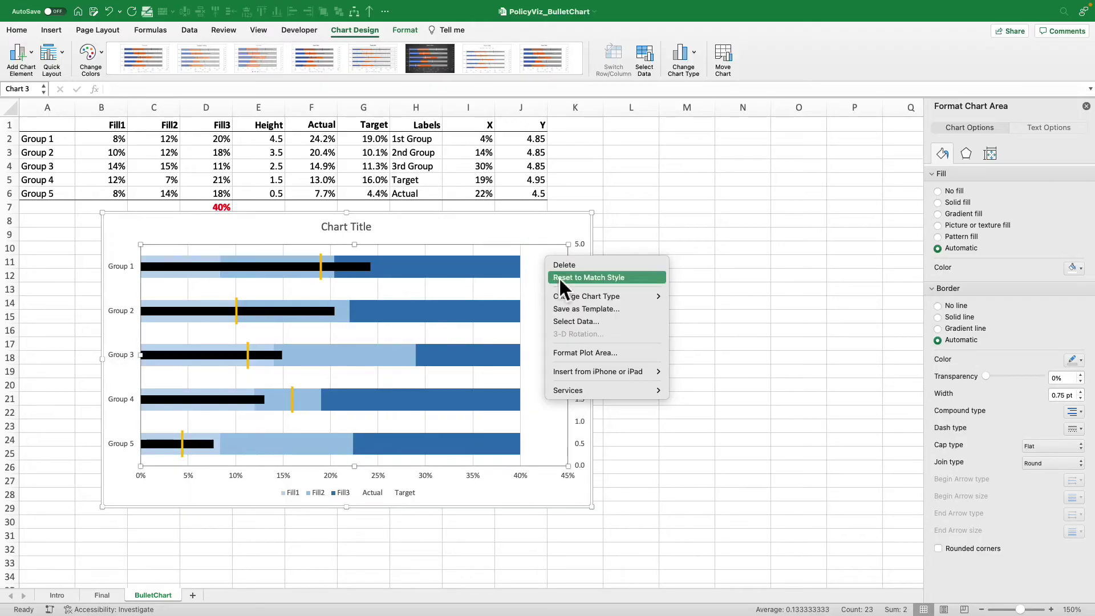
click(583, 321)
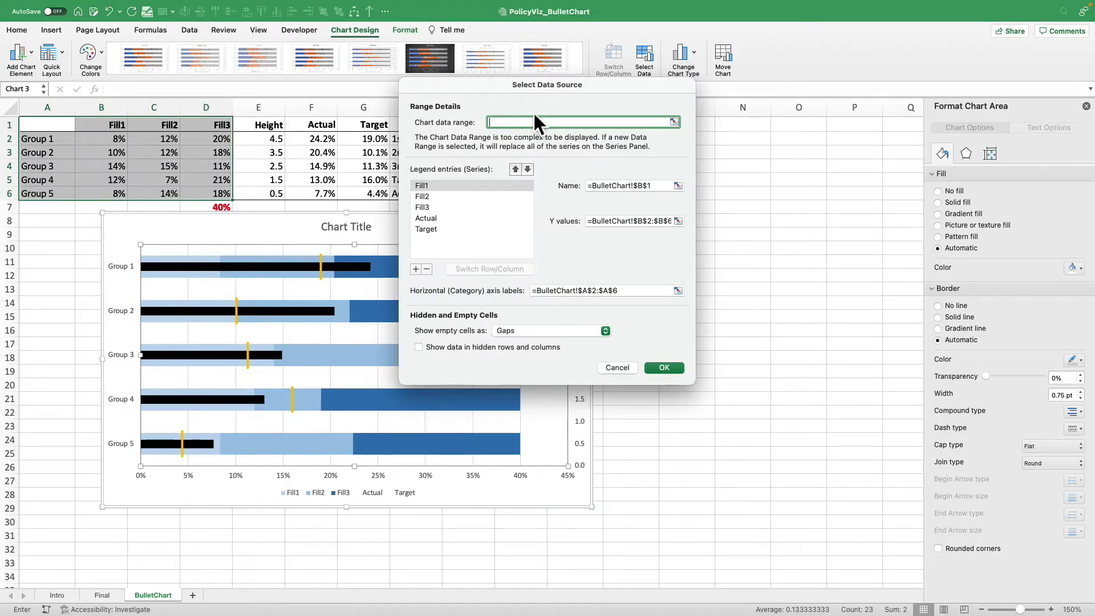
drag(551, 93, 714, 93)
click(585, 270)
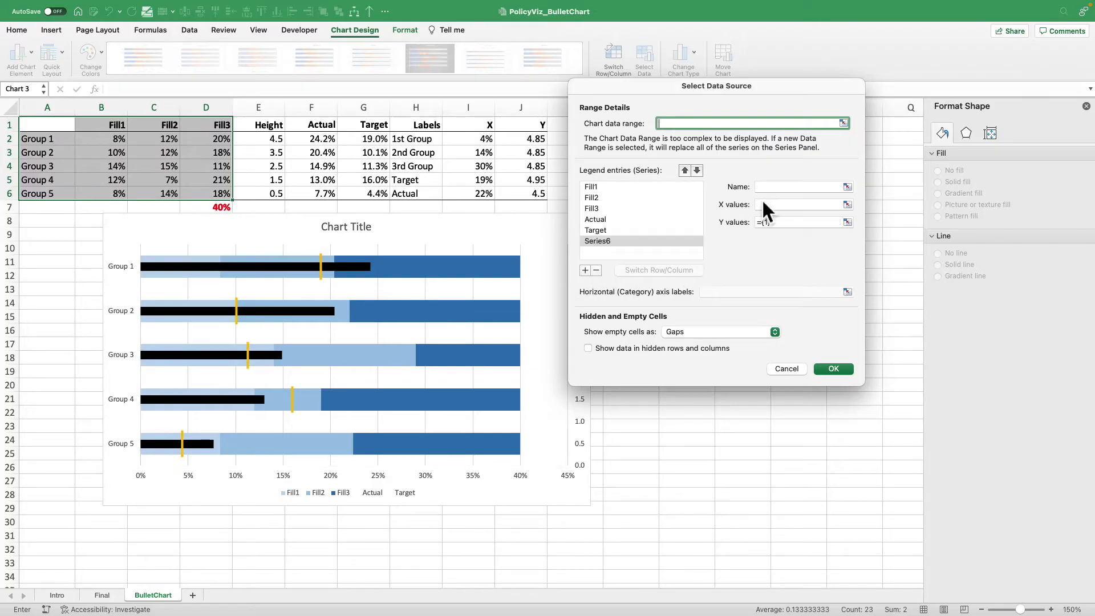
Define the Labels series: name from H1, X values I2:I6, Y values J2:J6.
click(762, 188)
click(436, 128)
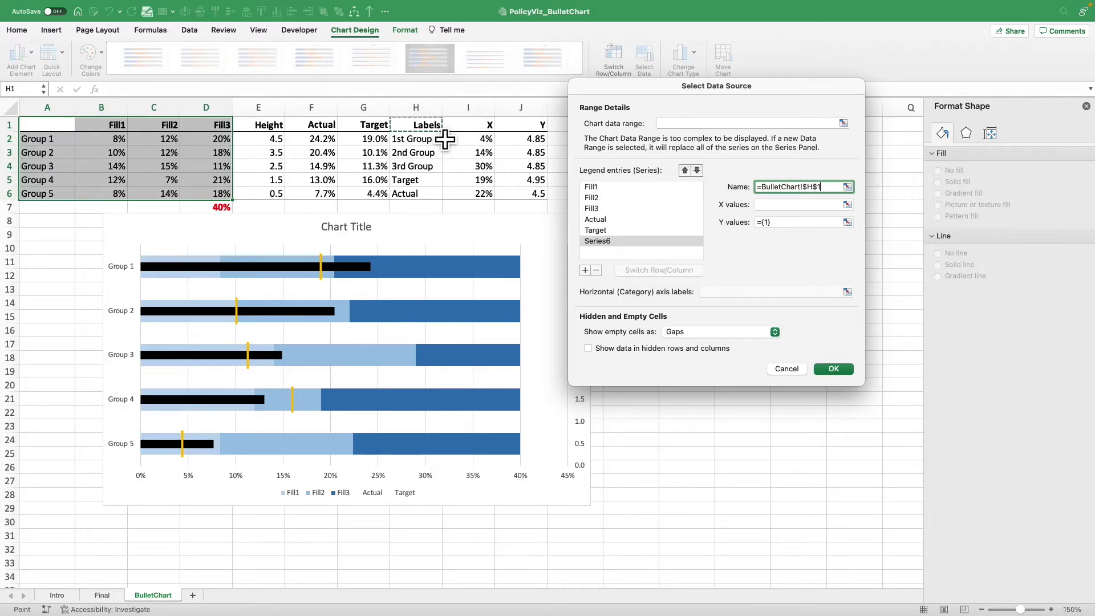
click(783, 205)
drag(479, 139, 488, 191)
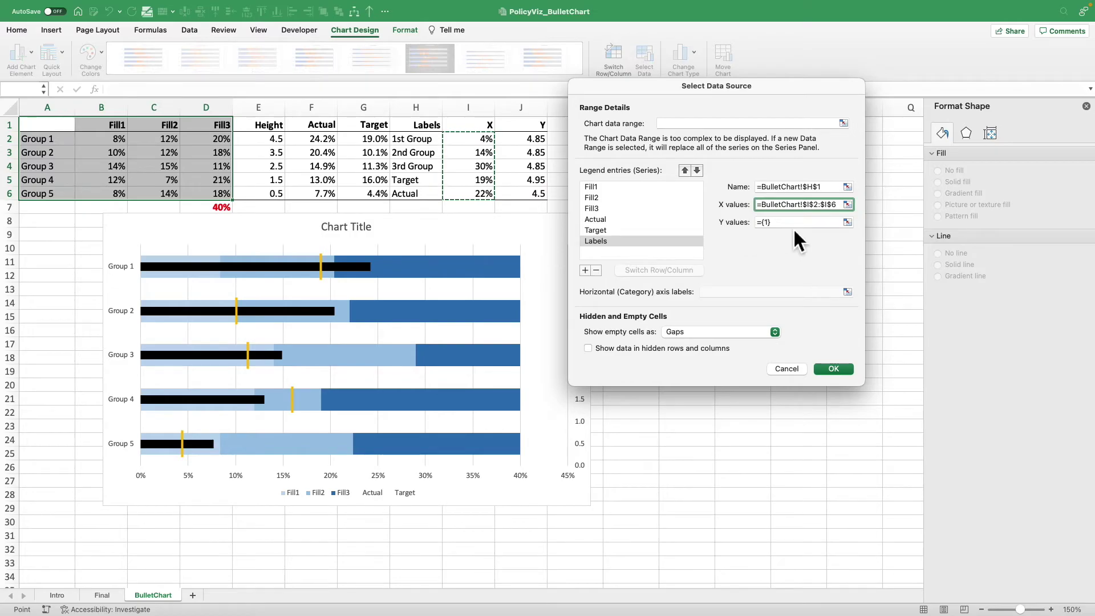
click(793, 223)
key(BackSpace)
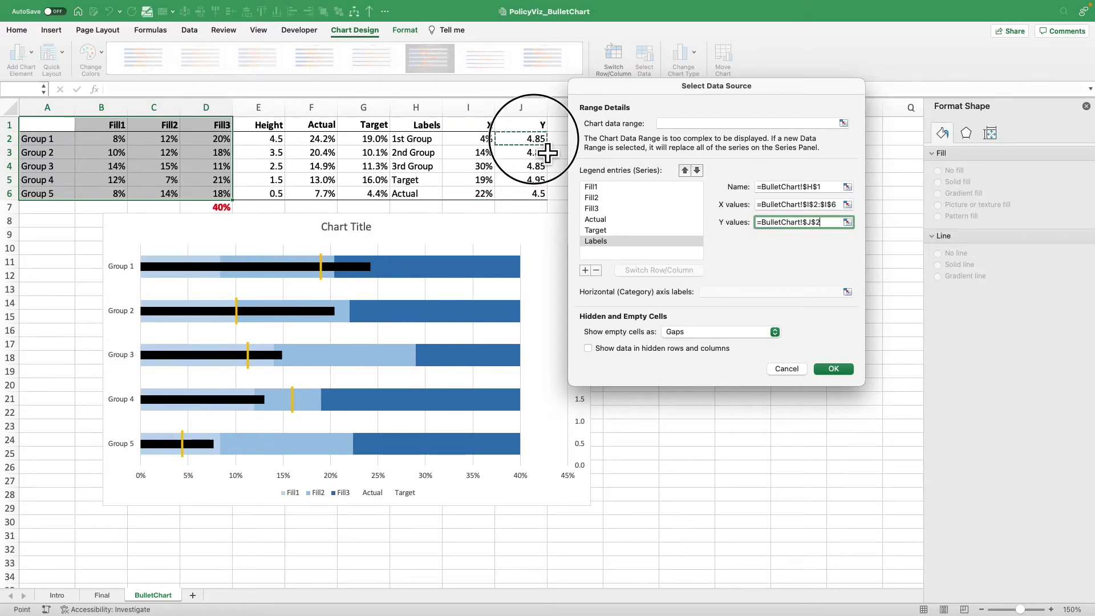
drag(530, 138, 533, 195)
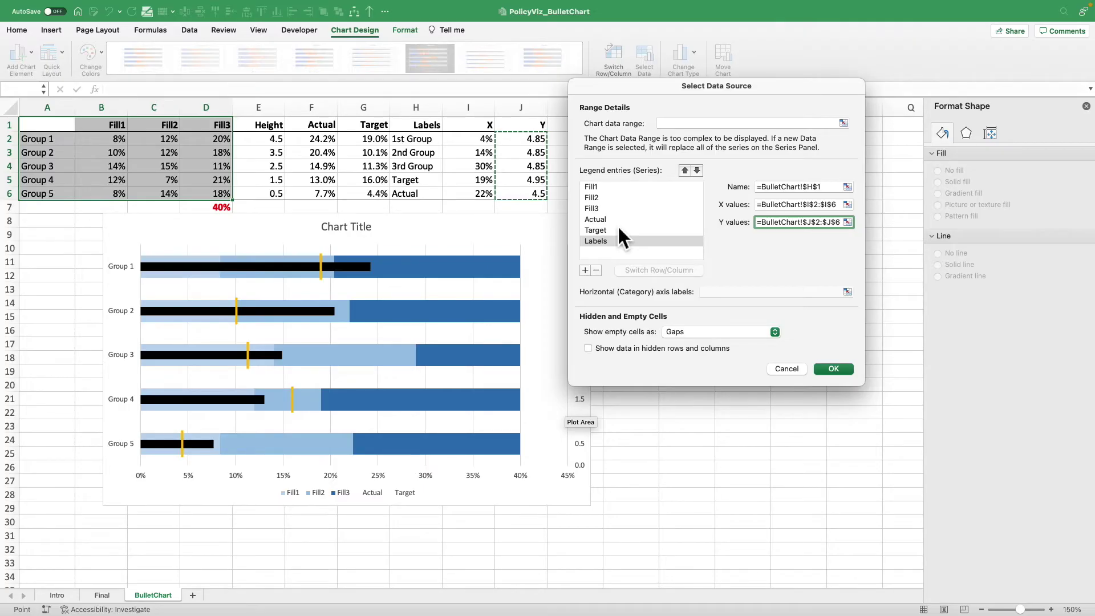
click(832, 368)
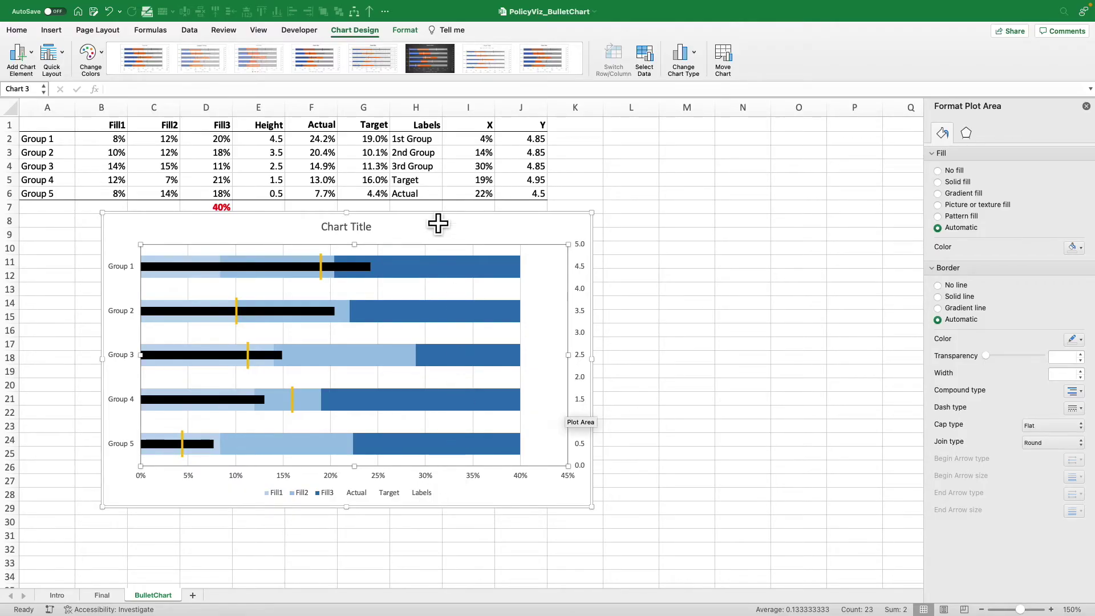
Add data labels to the Labels series, showing values like 4.85, 4.95 and 4.5.
click(407, 33)
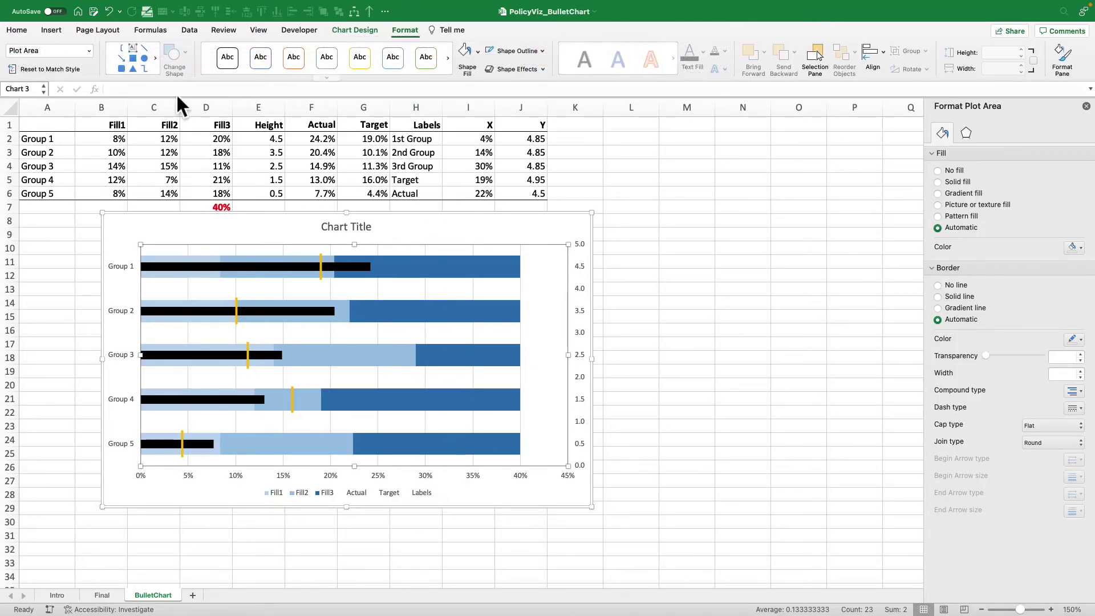
click(89, 51)
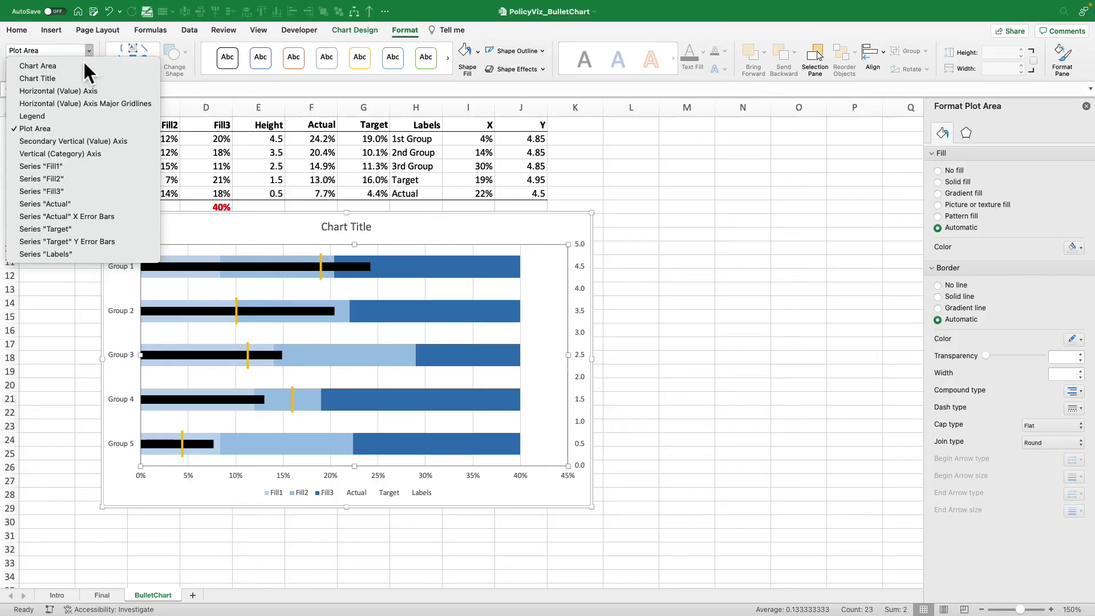
click(75, 255)
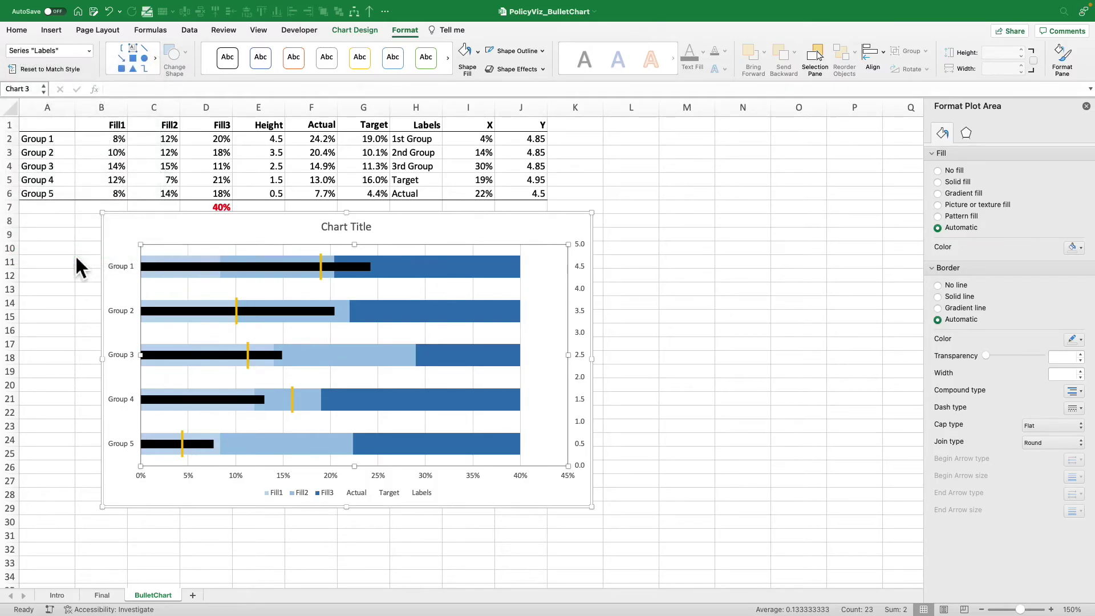
right_click(323, 249)
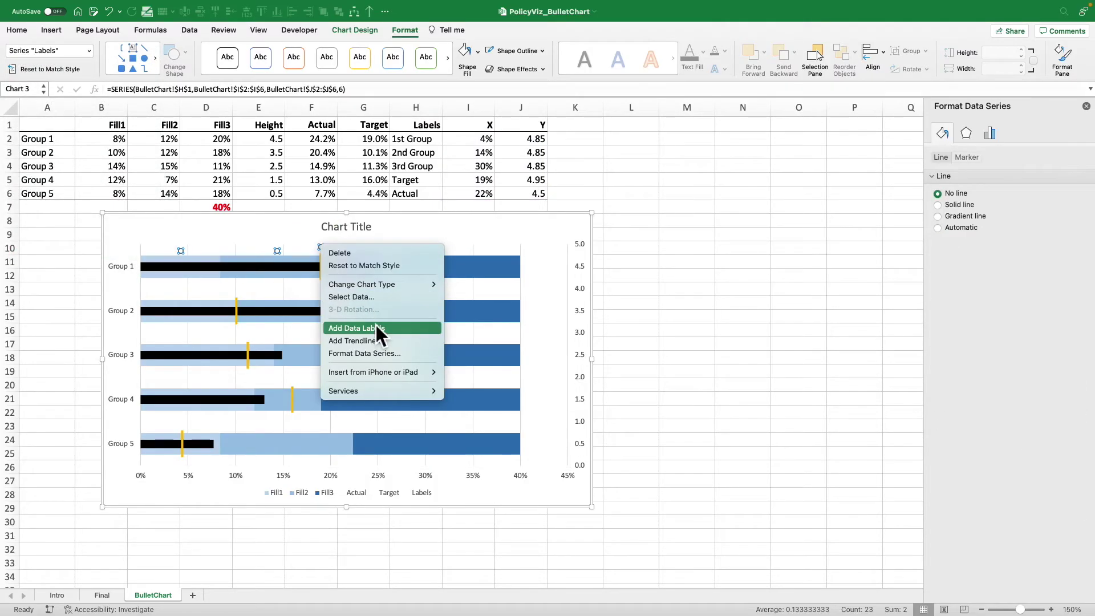
click(375, 325)
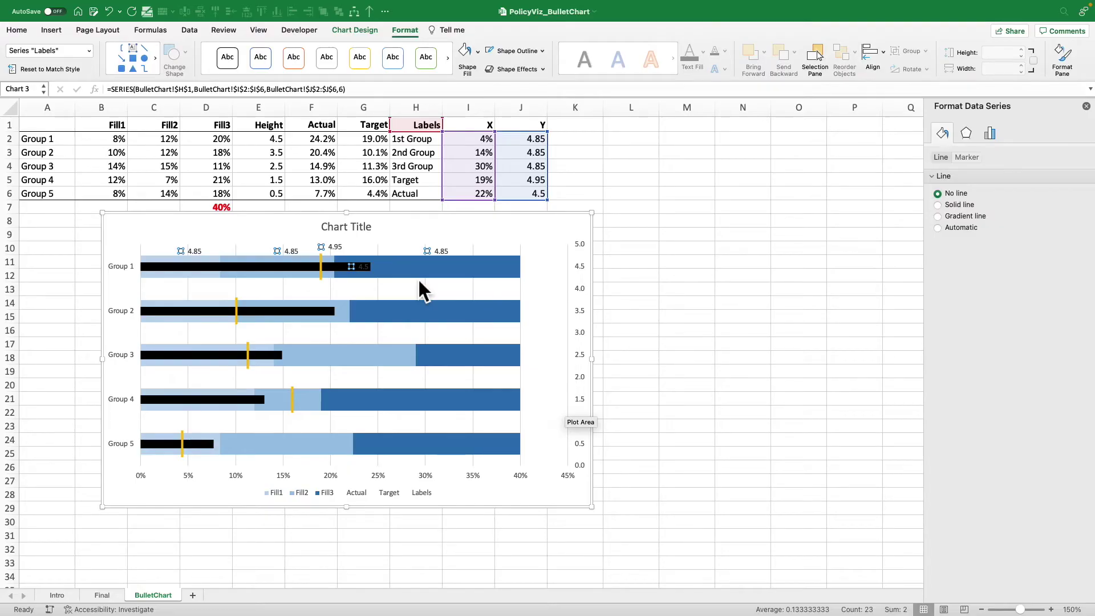
click(446, 253)
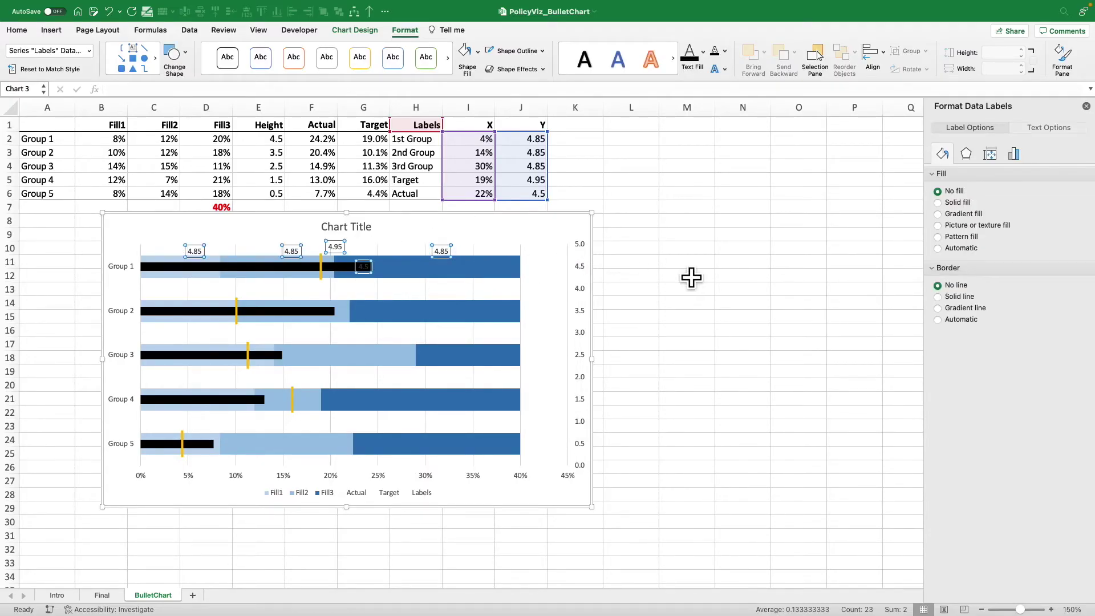
Label the Labels series with text from H2:H6, hiding Y values, positioned at Center.
right_click(438, 253)
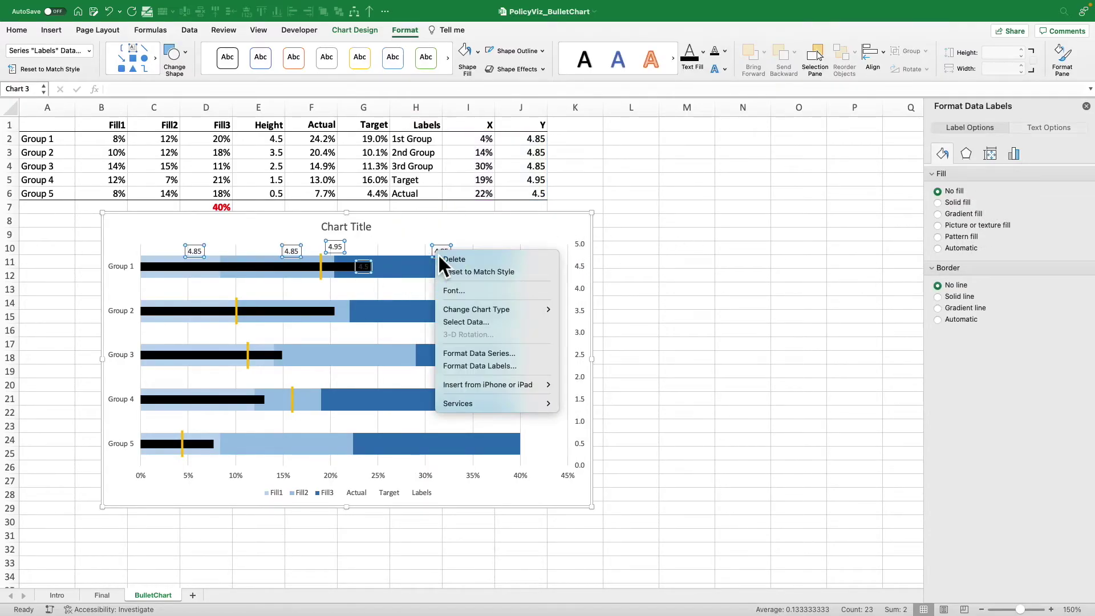
click(488, 365)
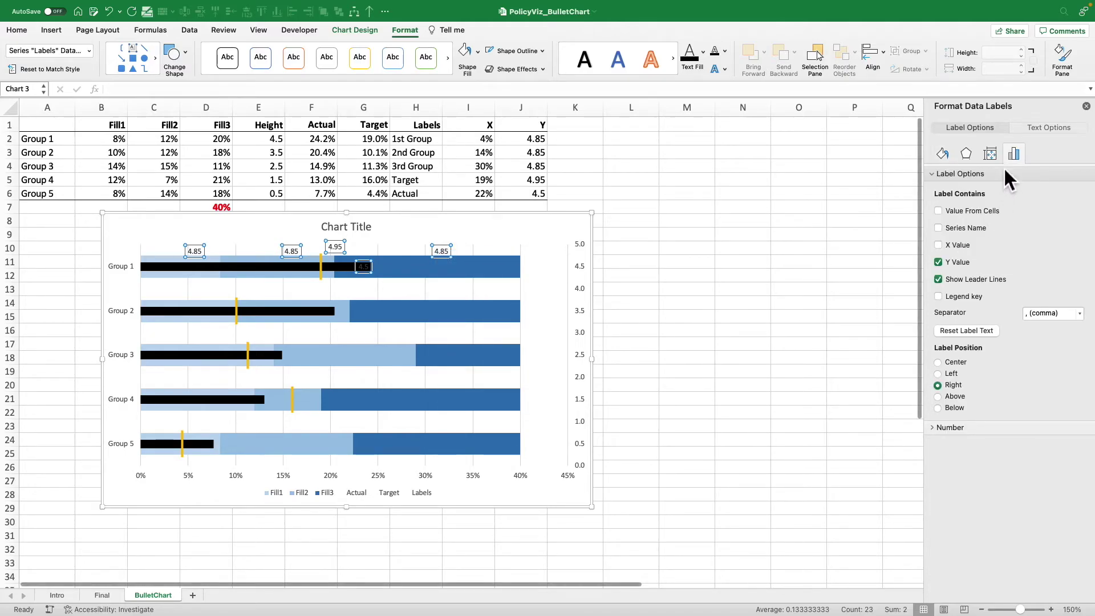
click(958, 211)
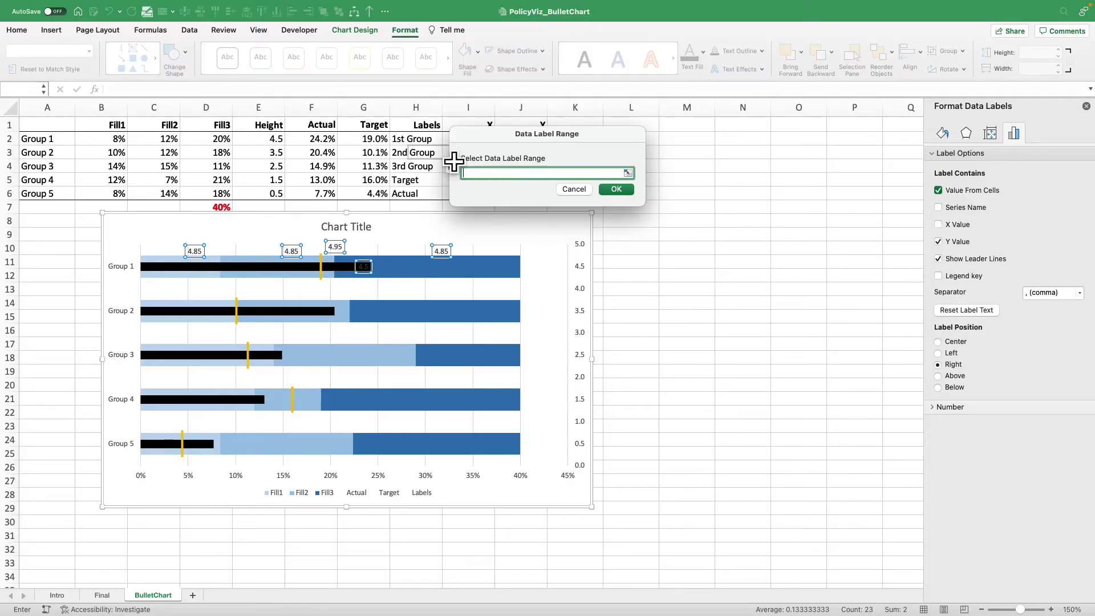
click(428, 140)
drag(442, 154, 440, 194)
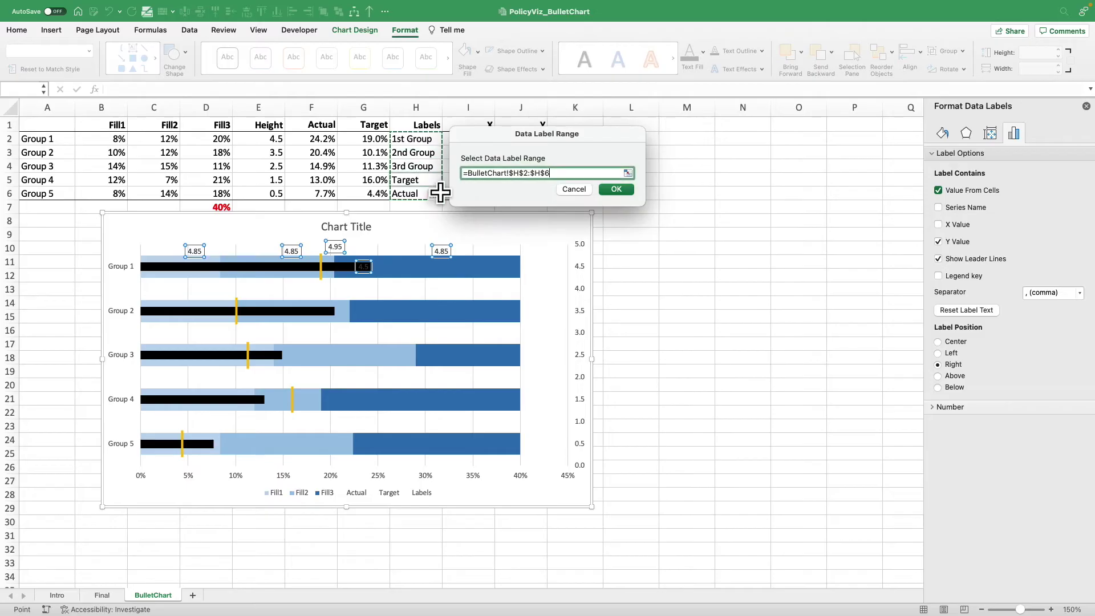
click(628, 191)
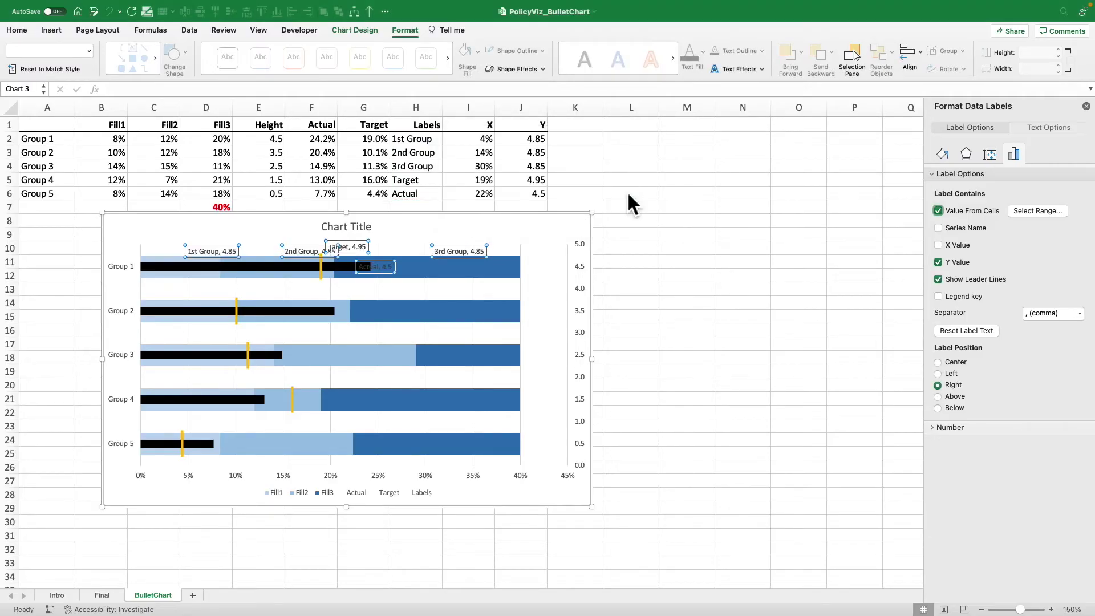
click(938, 263)
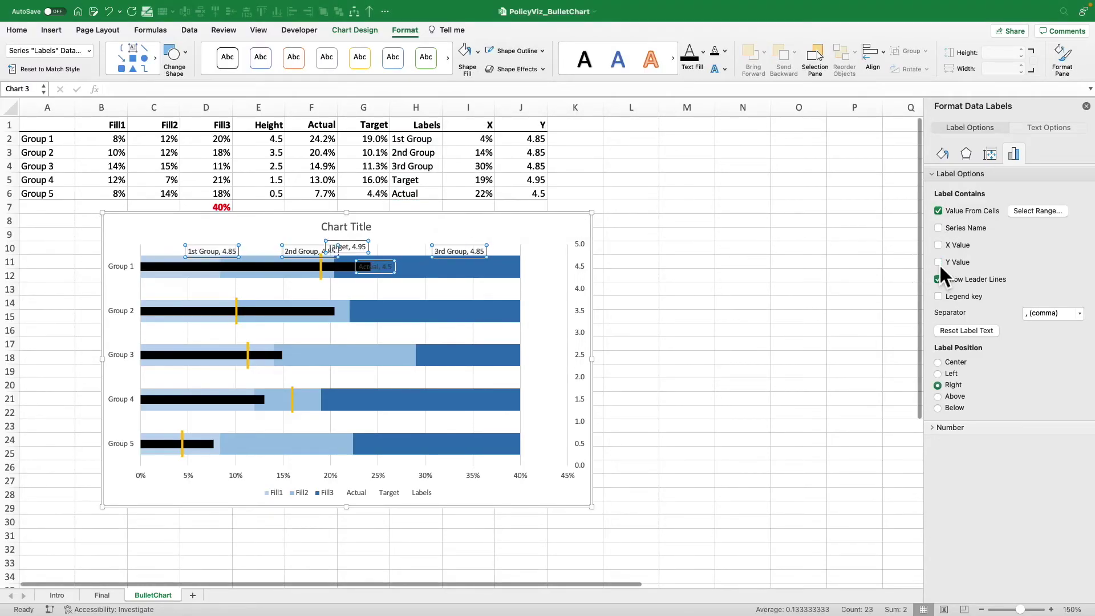
click(939, 397)
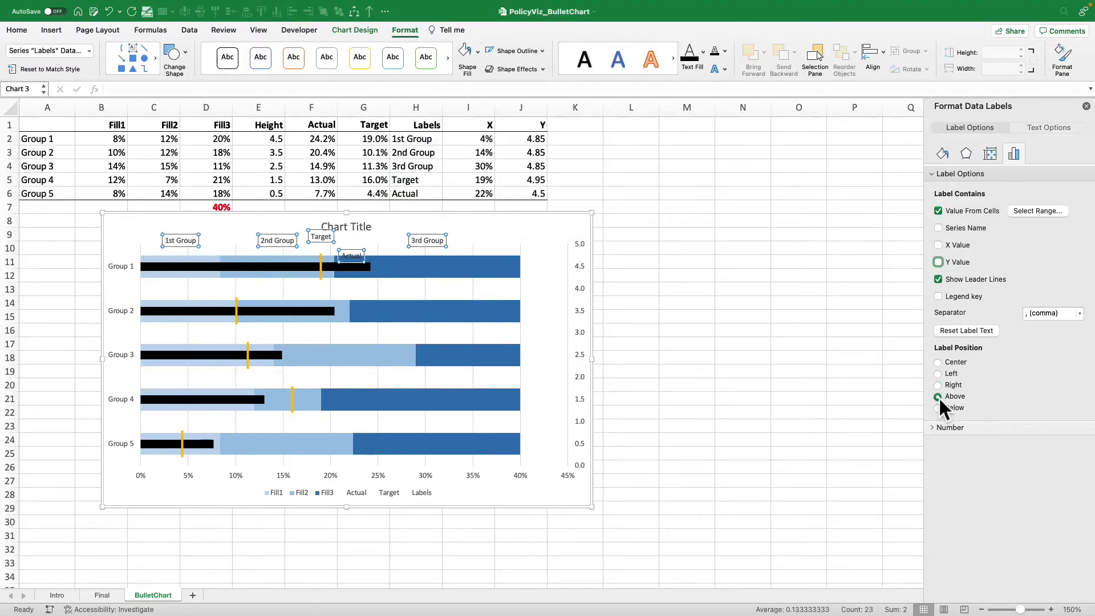
click(943, 367)
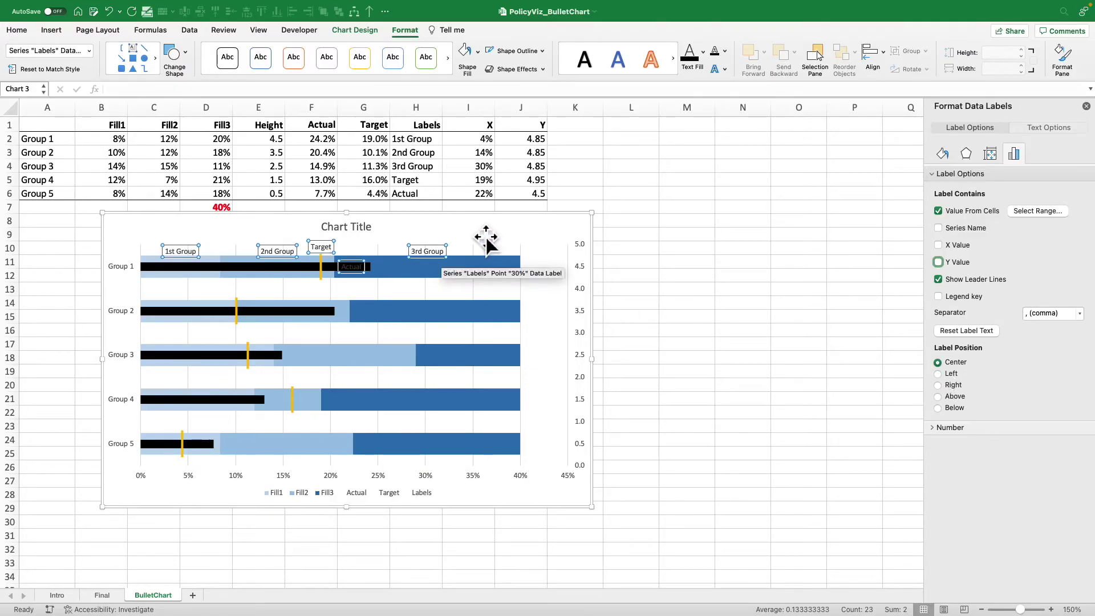
click(464, 214)
click(491, 144)
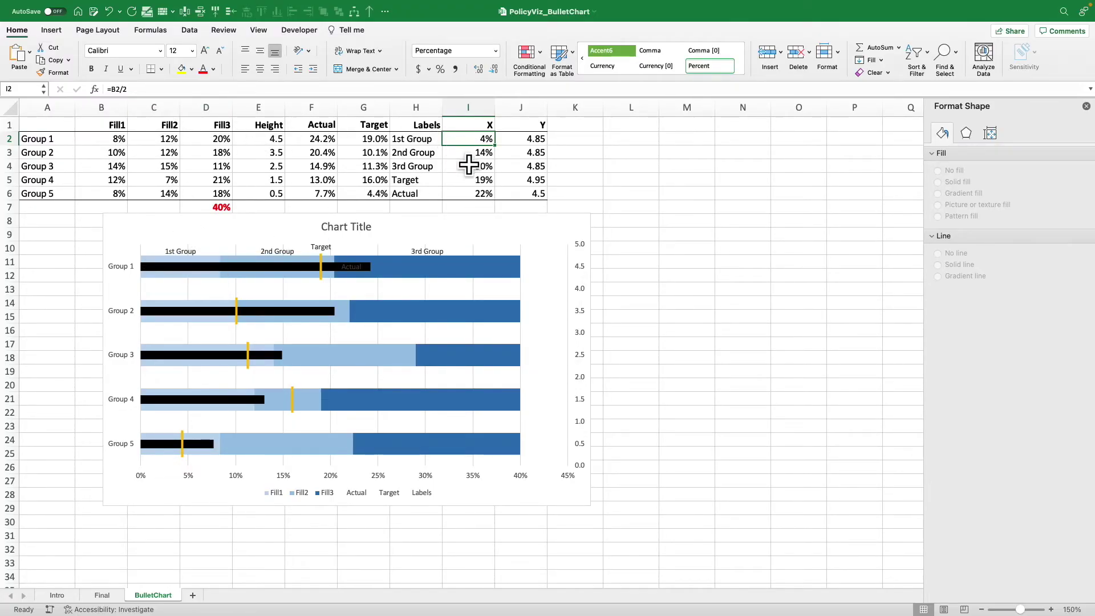
click(469, 153)
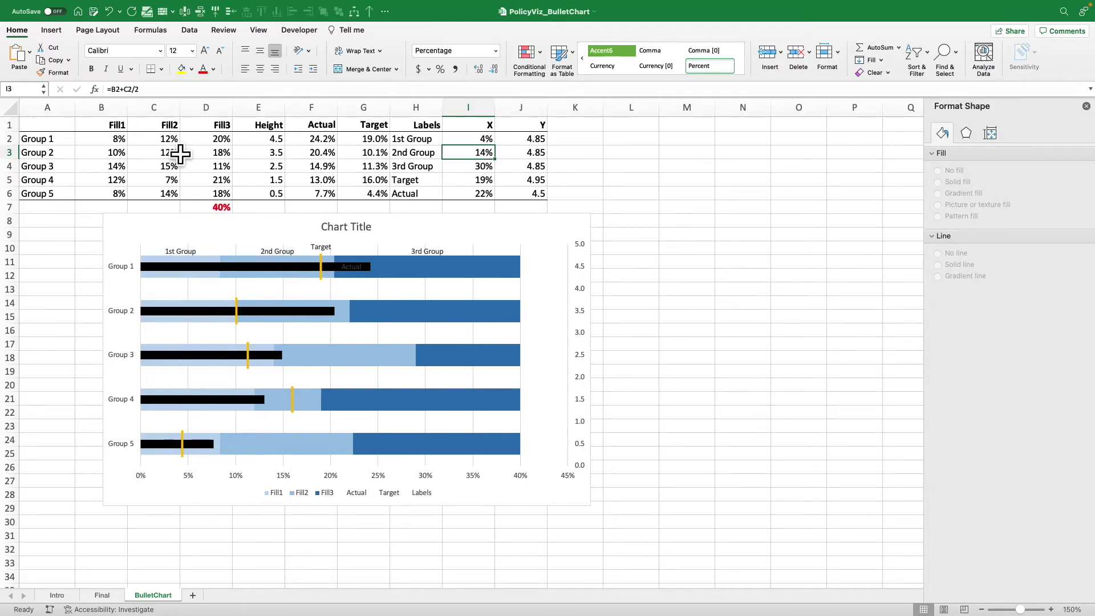
click(481, 166)
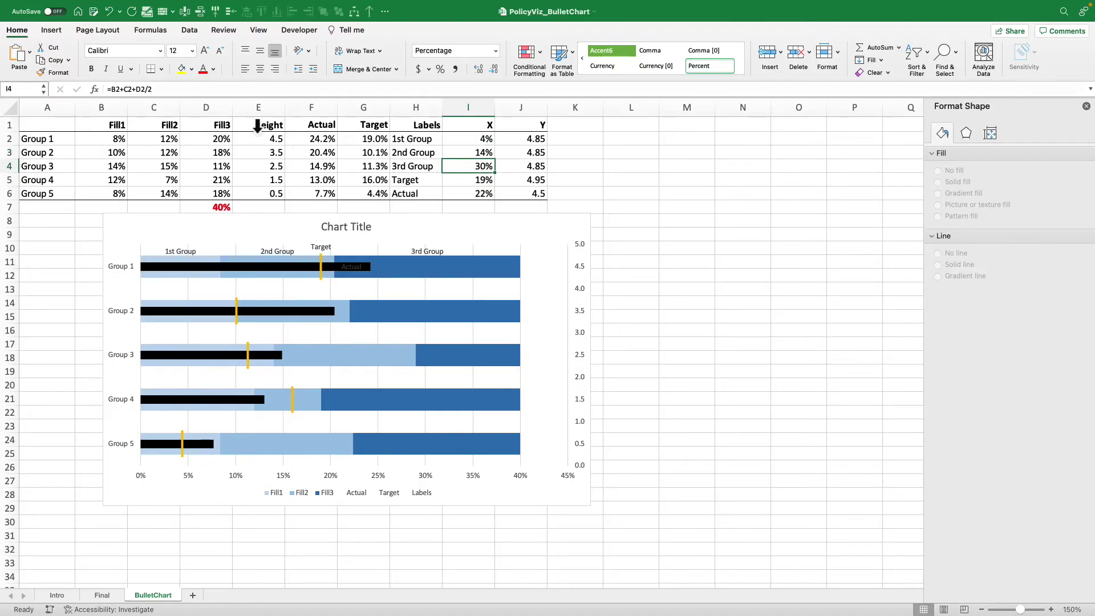
click(221, 90)
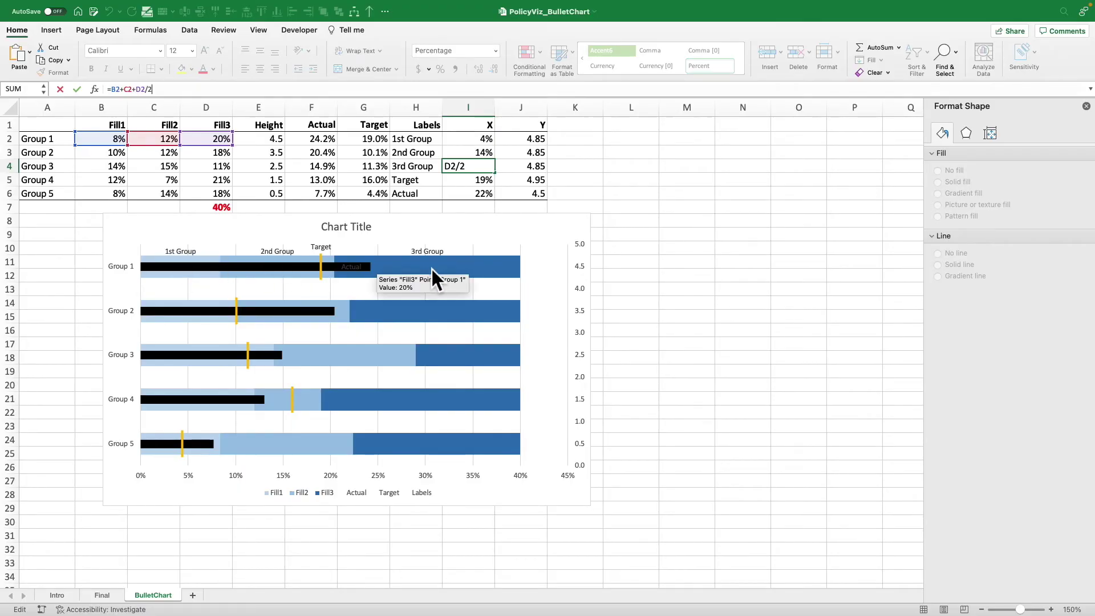
key(Return)
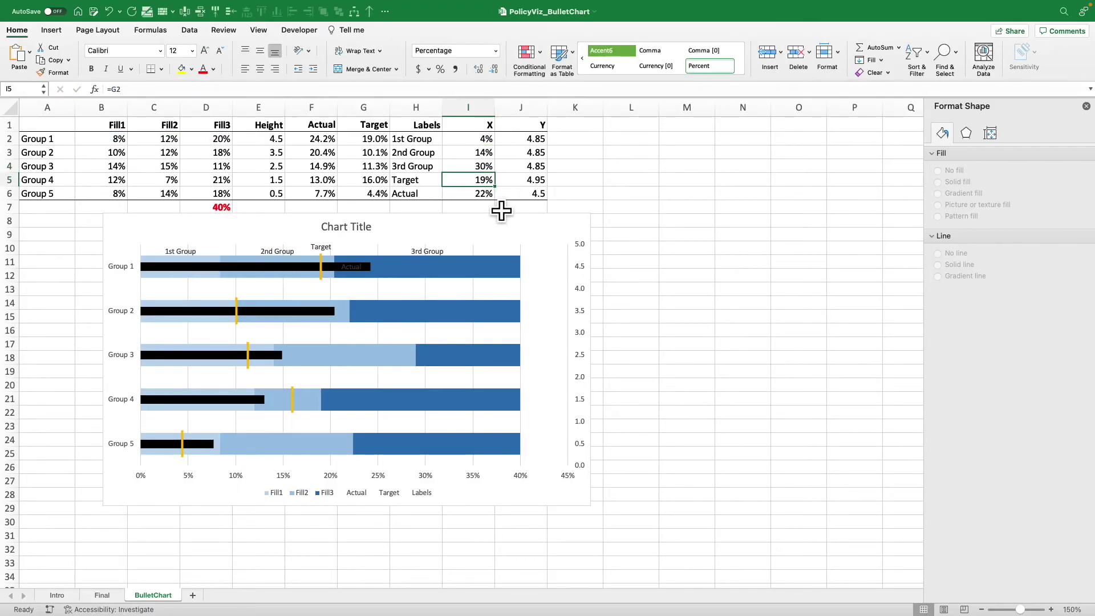
click(202, 89)
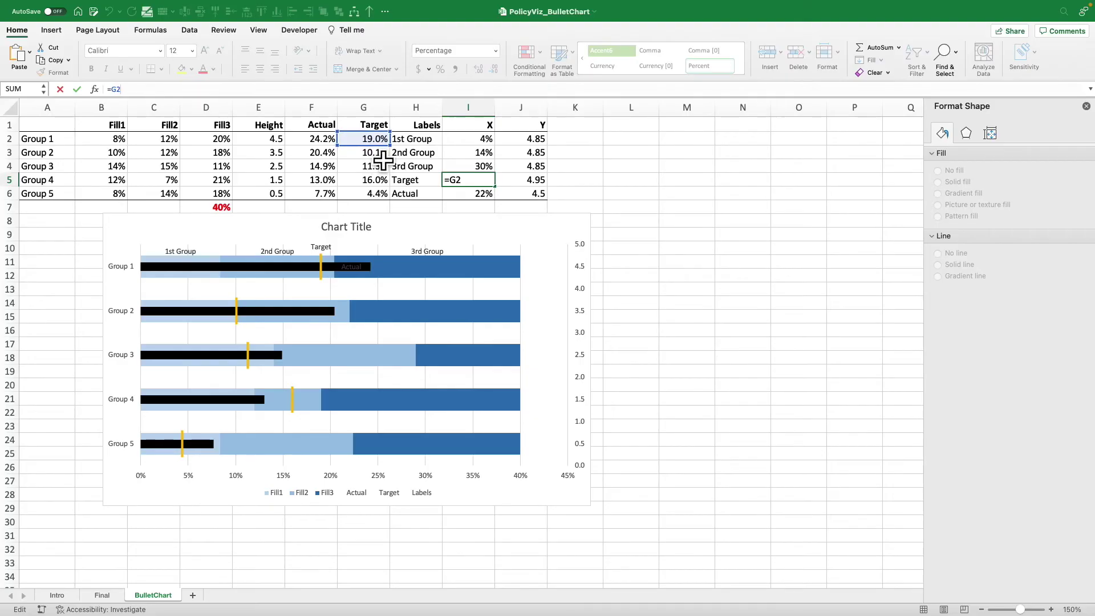
key(Return)
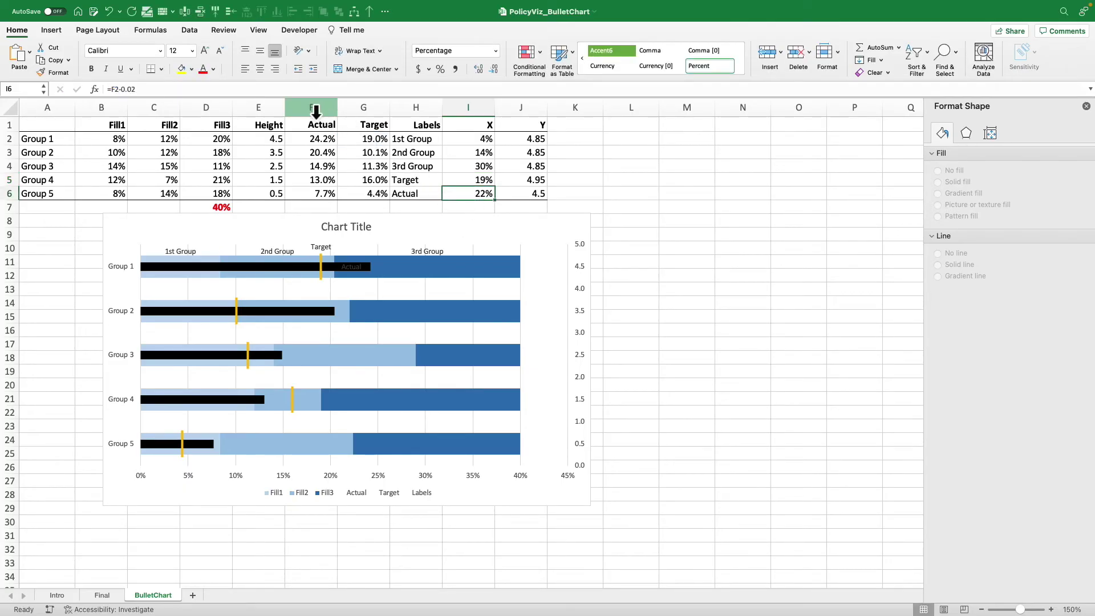
click(300, 93)
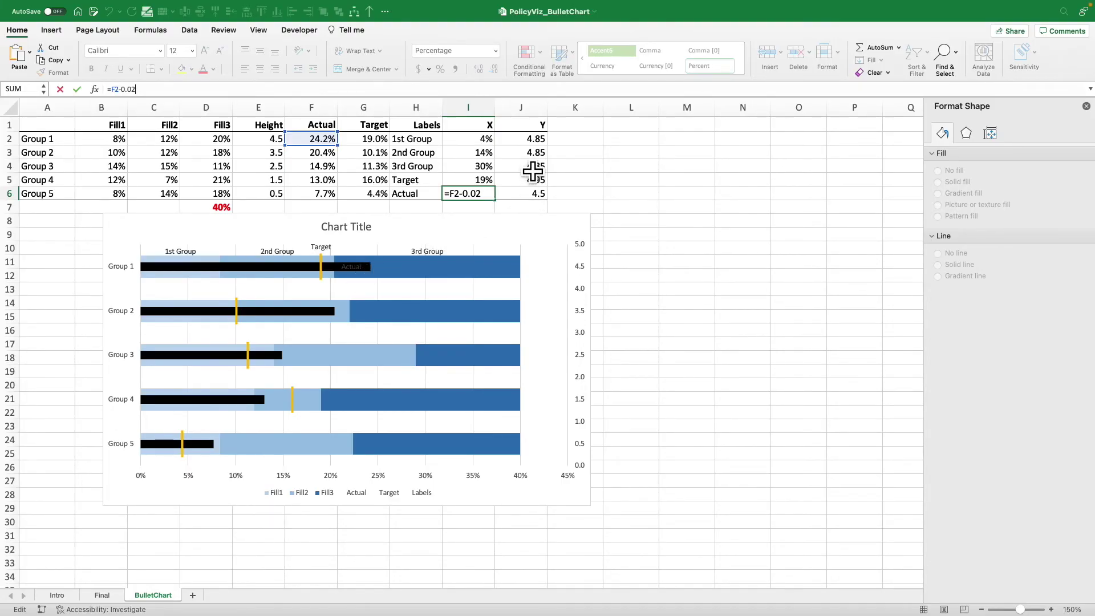
click(533, 143)
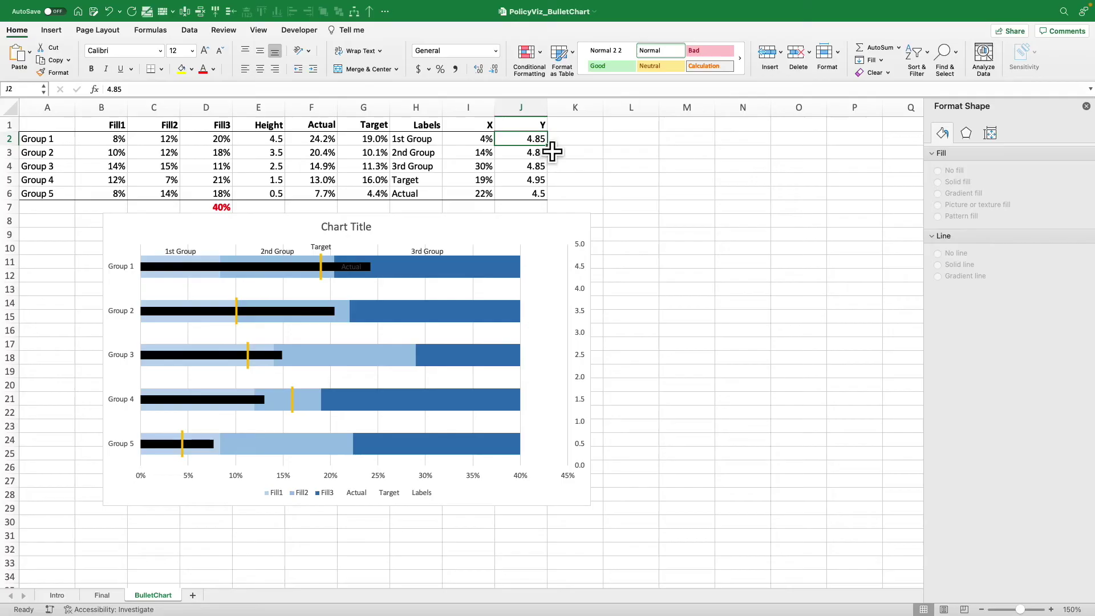
Give the Actual data label a white background fill.
click(451, 262)
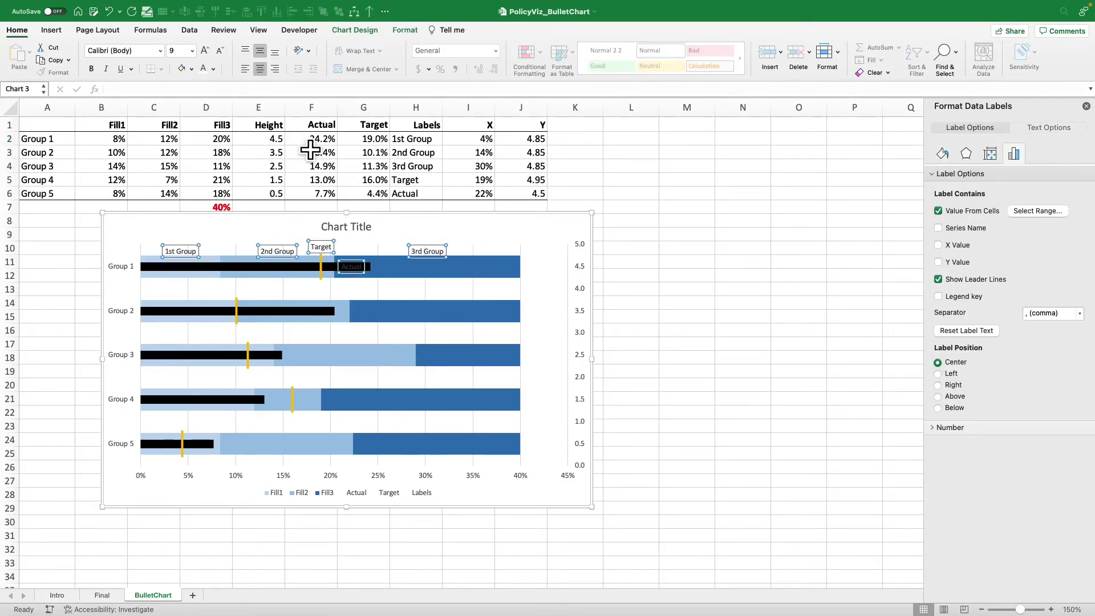
click(192, 70)
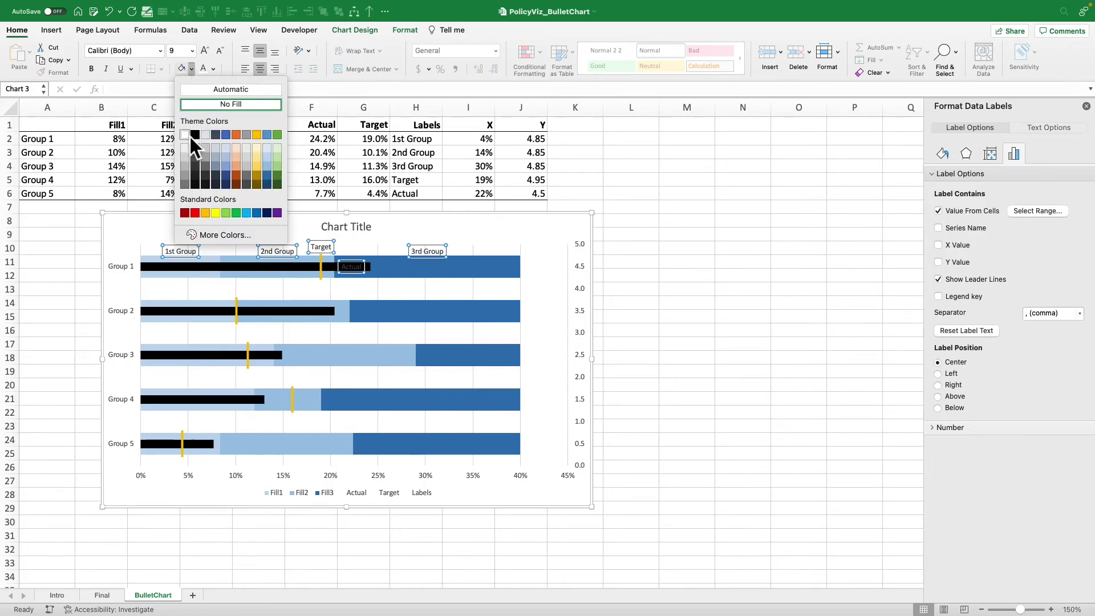
click(190, 135)
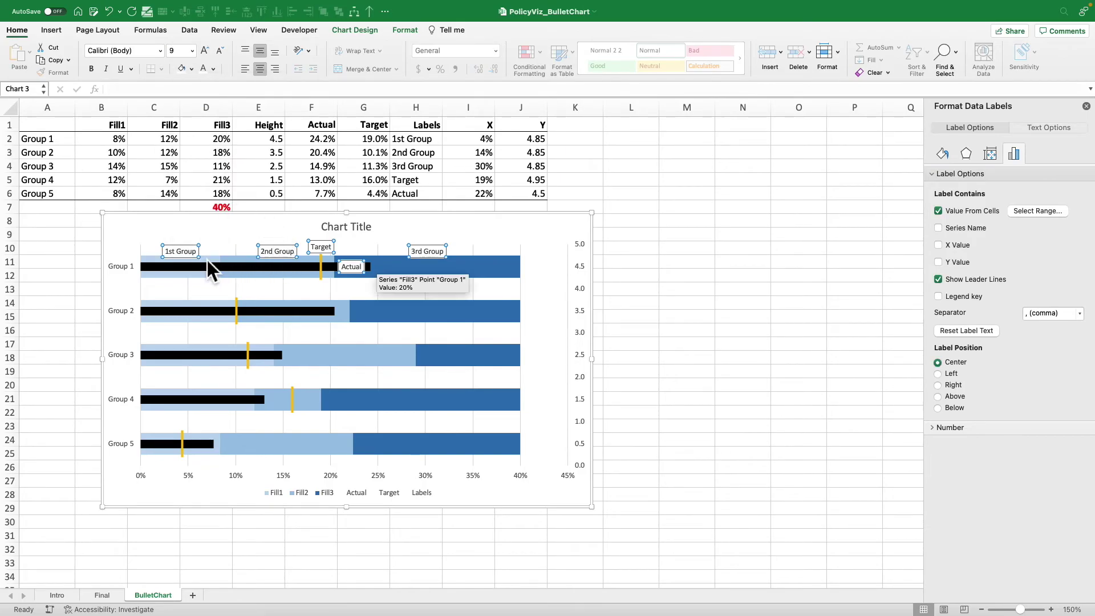
Enter 4.9 in J2, copy it into J3 and J4, and enter 4.97 in J5.
click(532, 142)
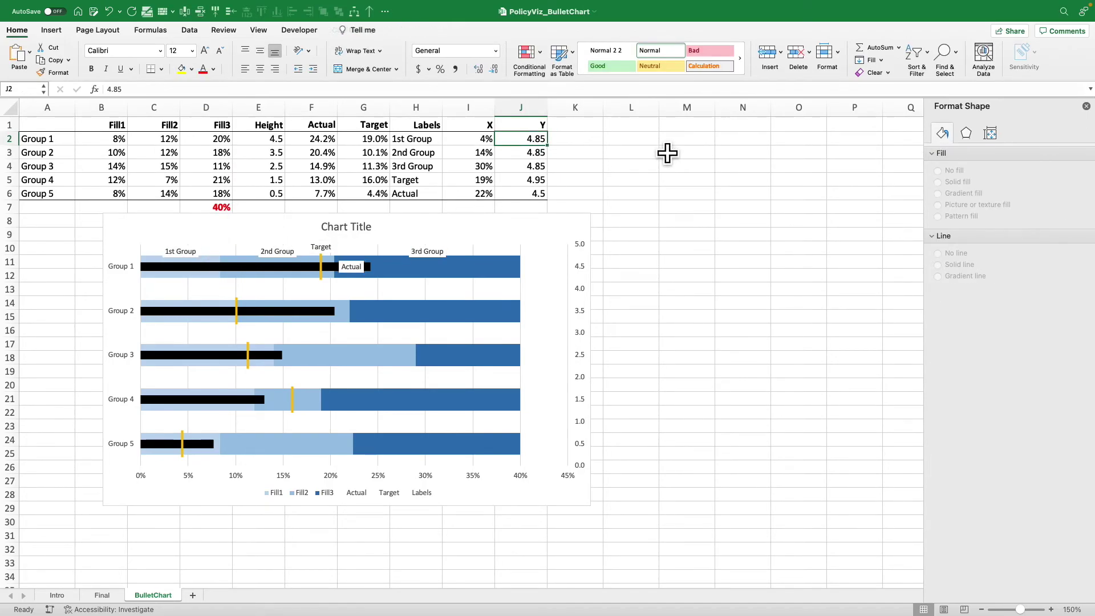
text(4.9)
key(Return)
key(Up)
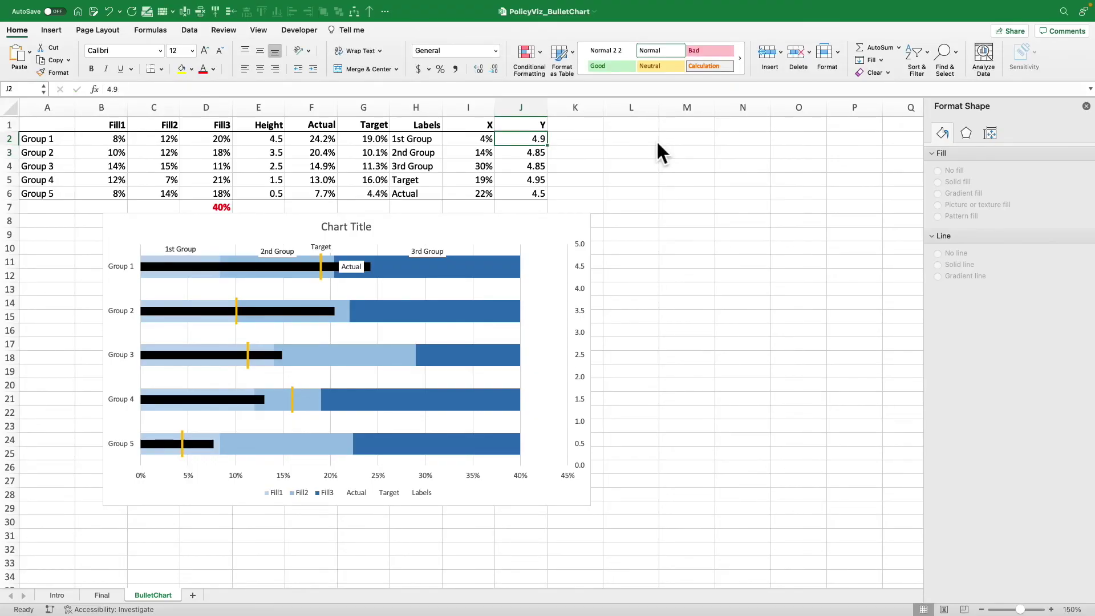
key(super+c)
key(Down)
key(super+v)
key(Down)
key(super+v)
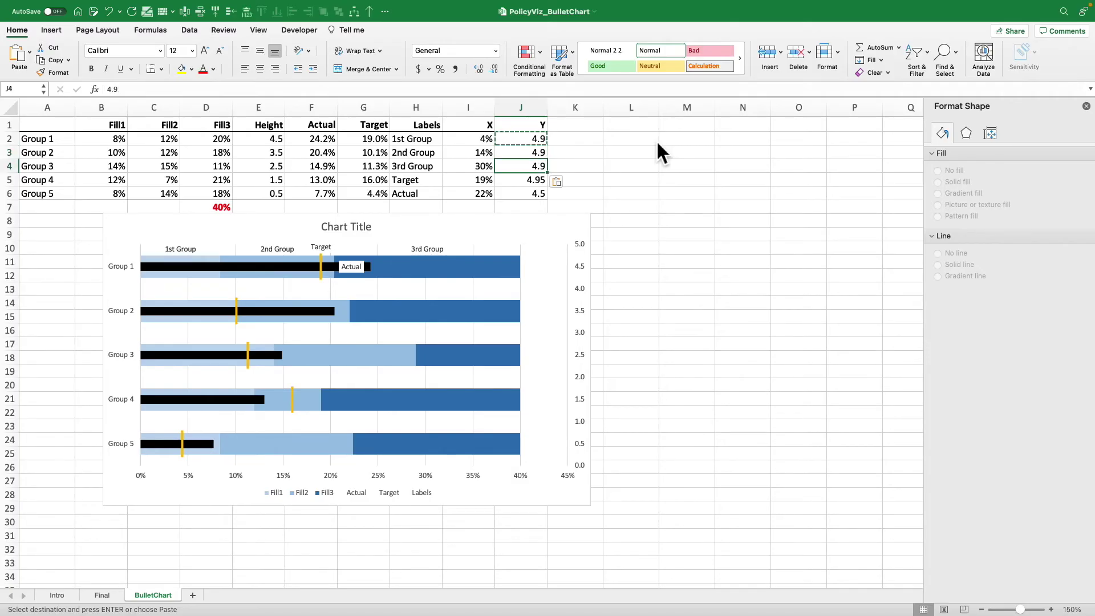
key(Down)
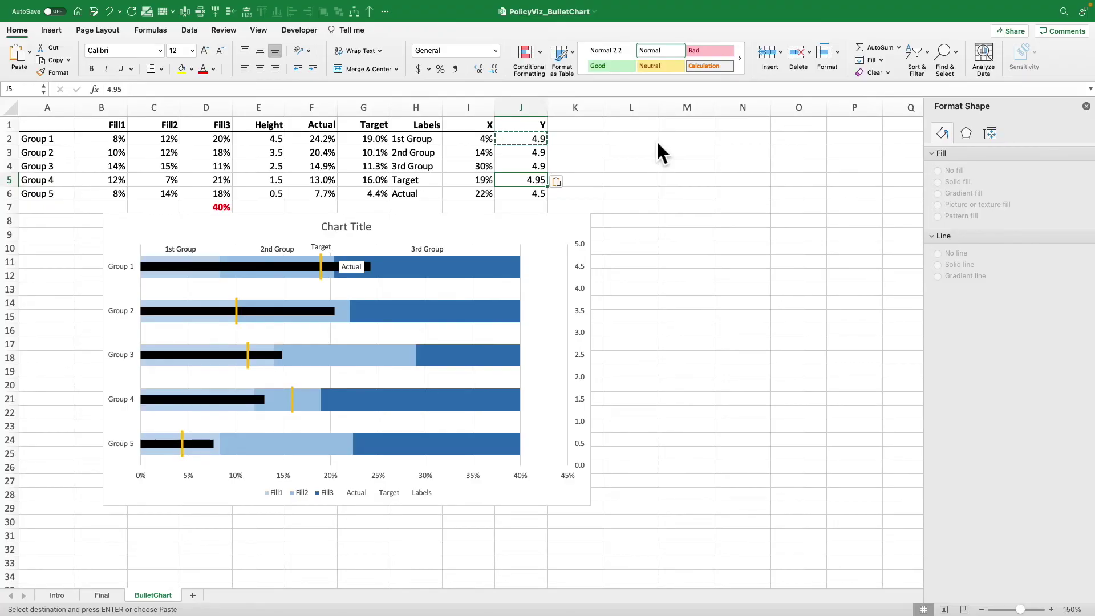
text(4.9)
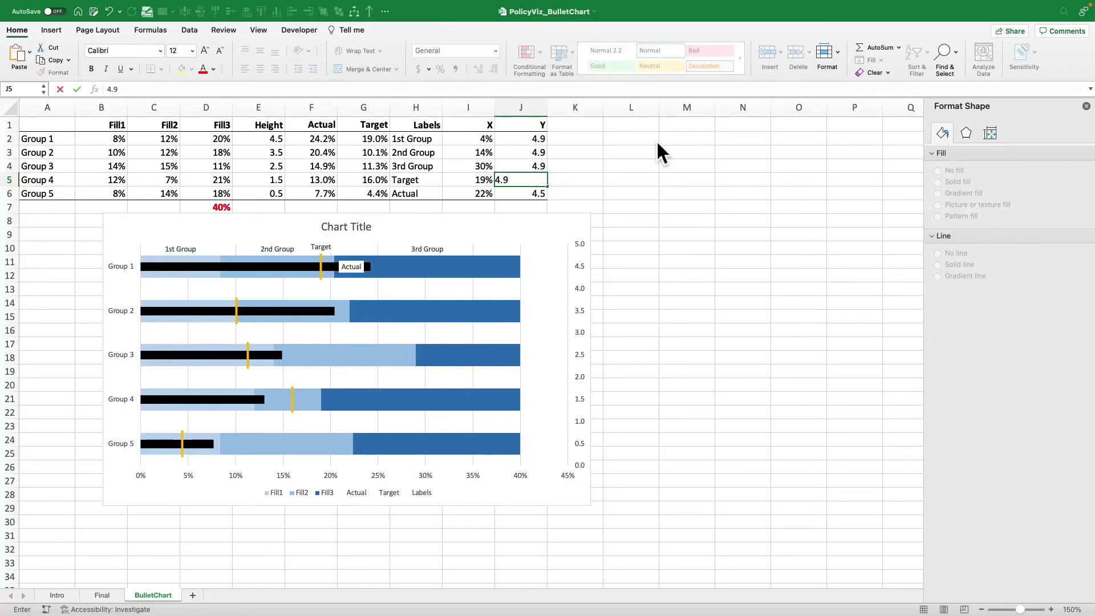
text(7)
key(Return)
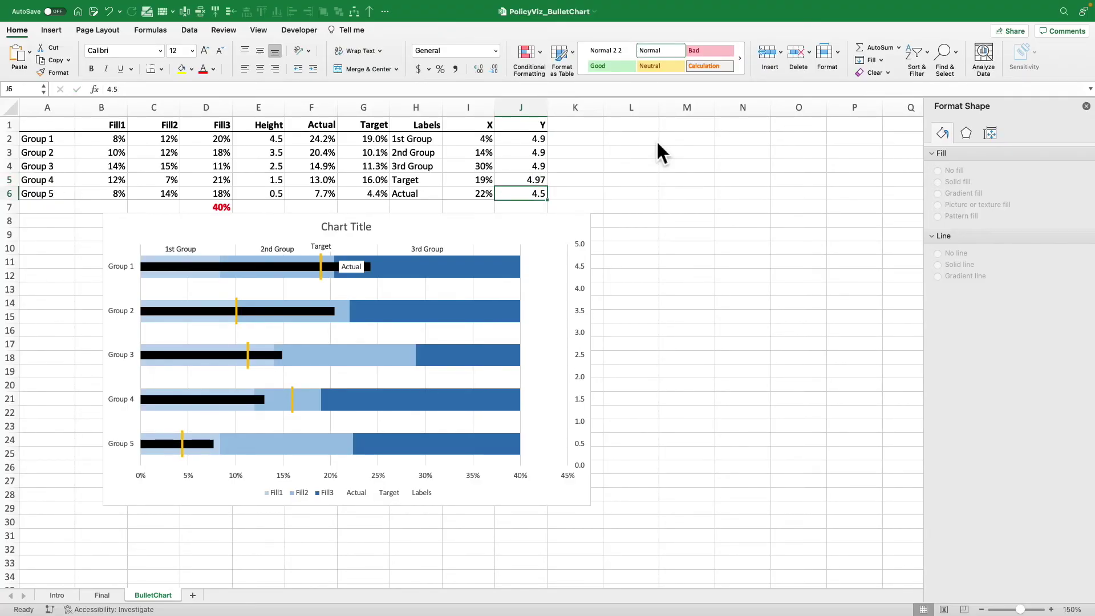
Give the Actual label no fill and white font colour.
click(359, 276)
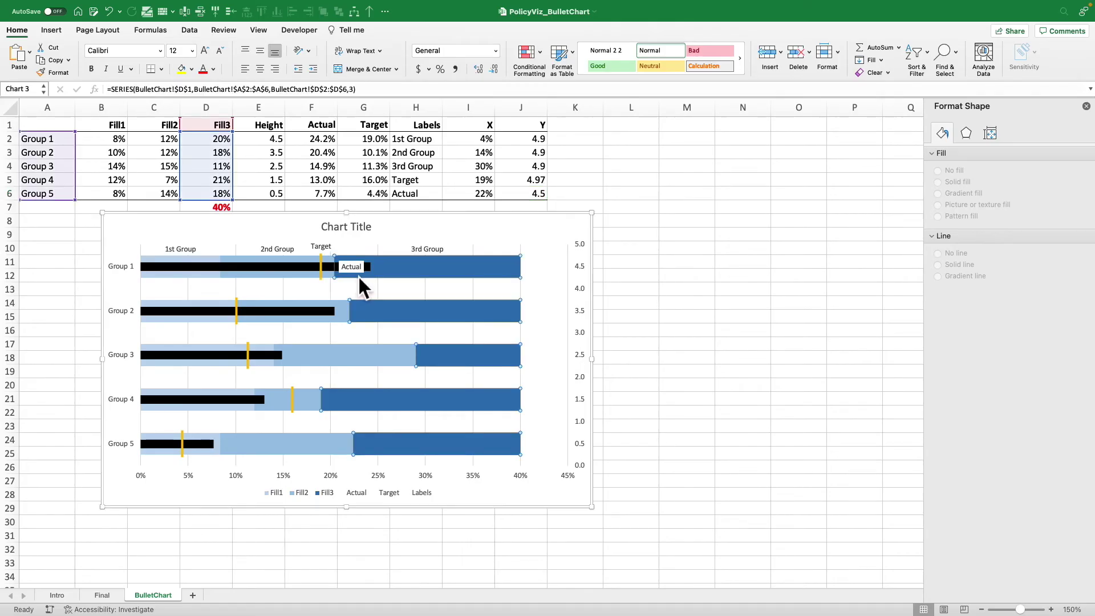
click(357, 269)
click(357, 269)
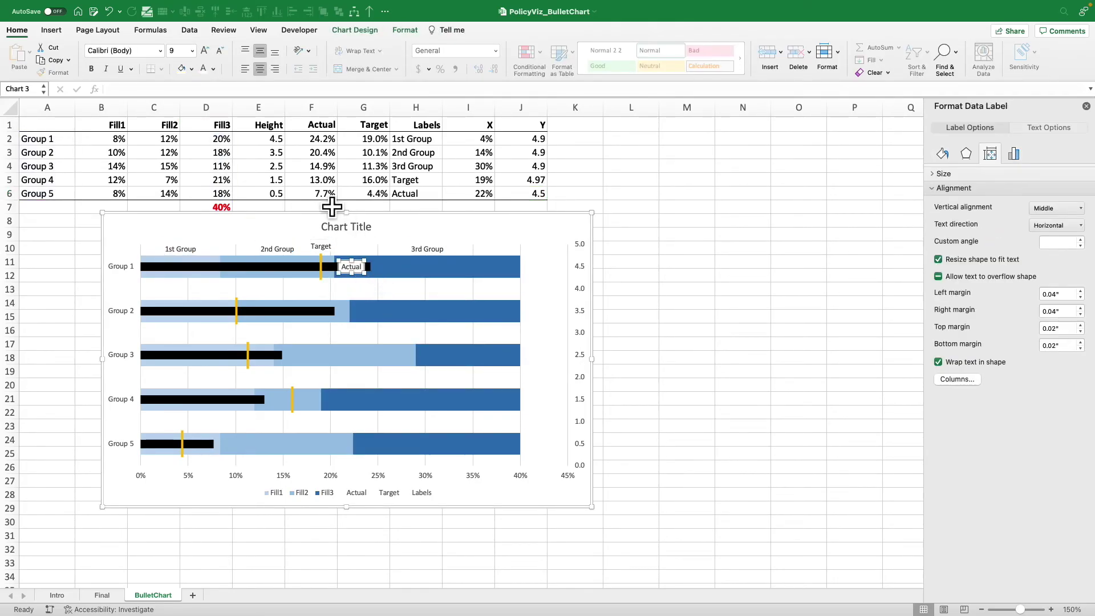
click(192, 69)
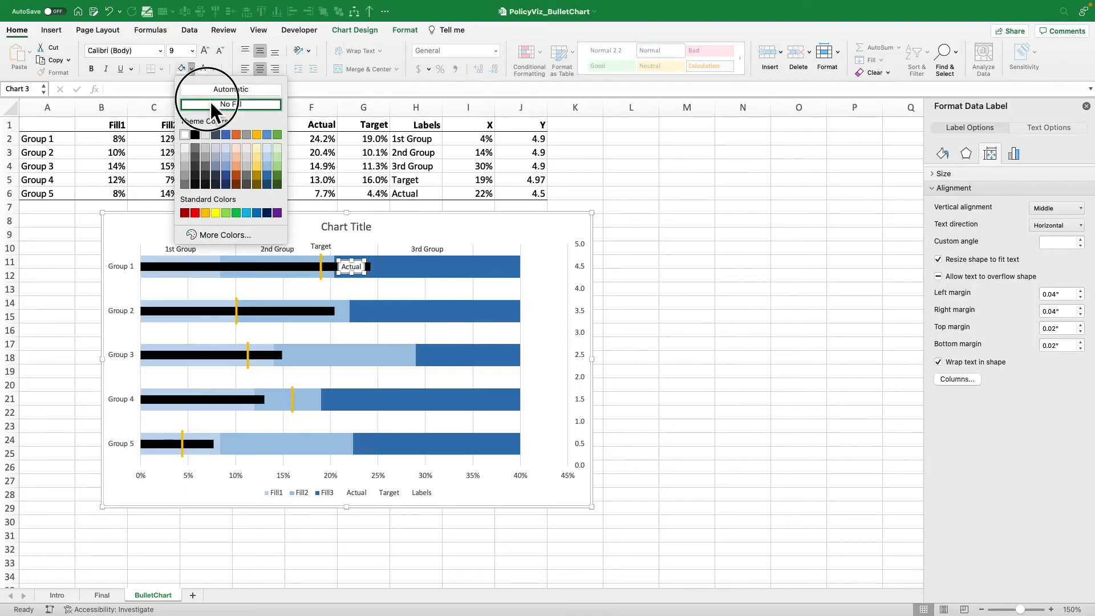
click(211, 104)
click(204, 69)
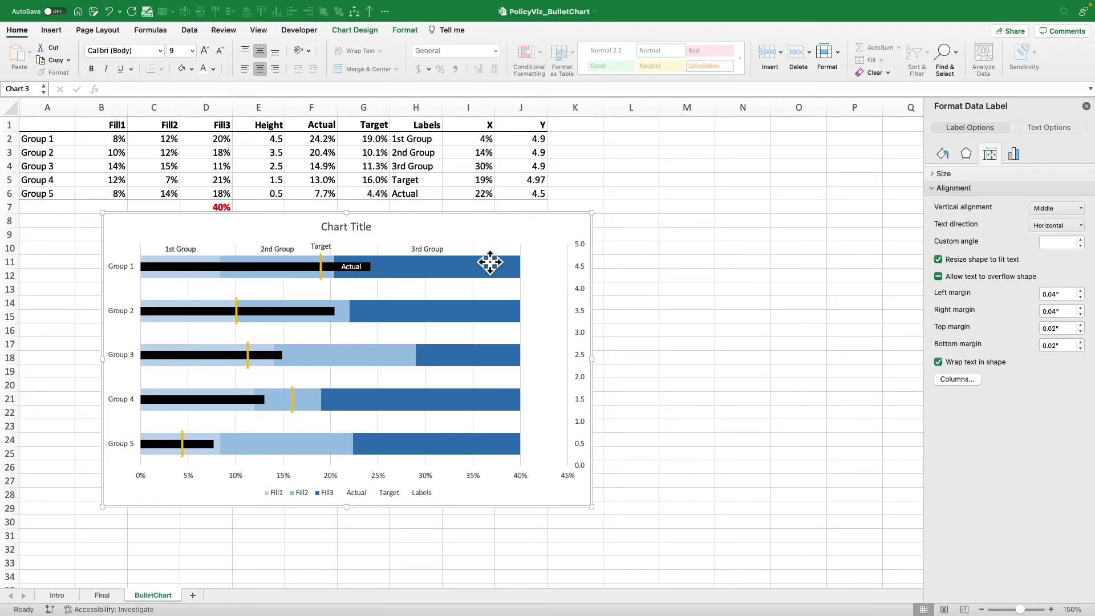
key(Escape)
Delete the chart title and the legend.
click(368, 227)
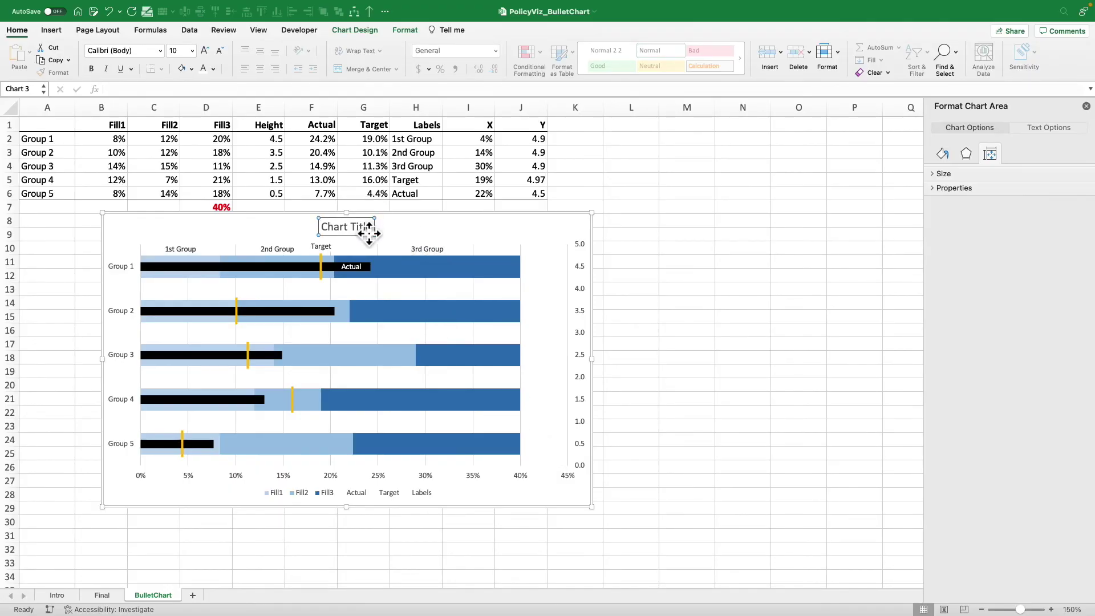
key(Delete)
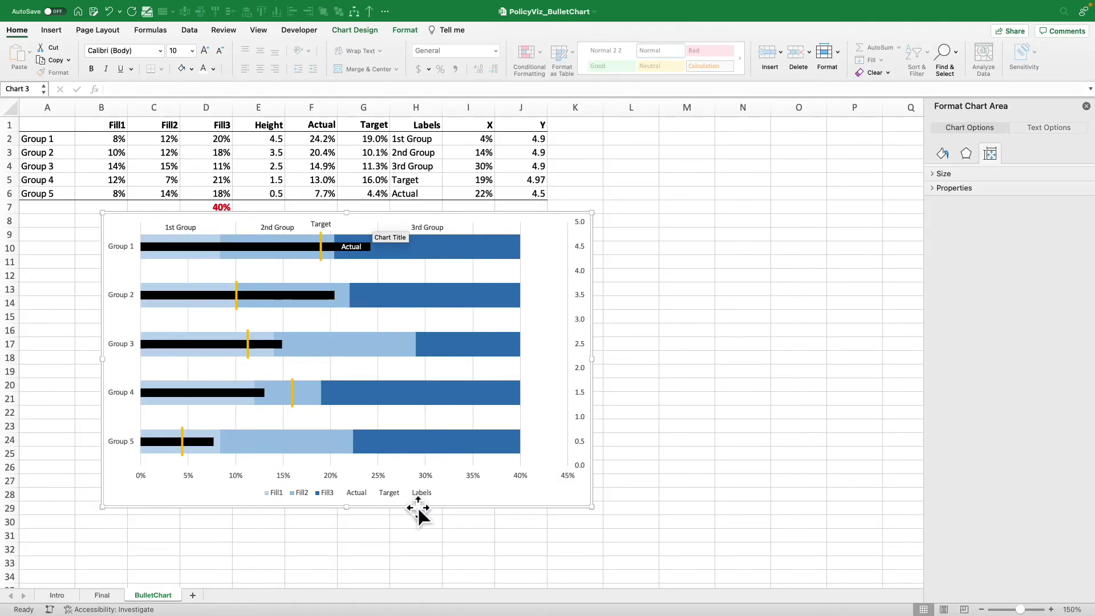
click(406, 494)
key(Delete)
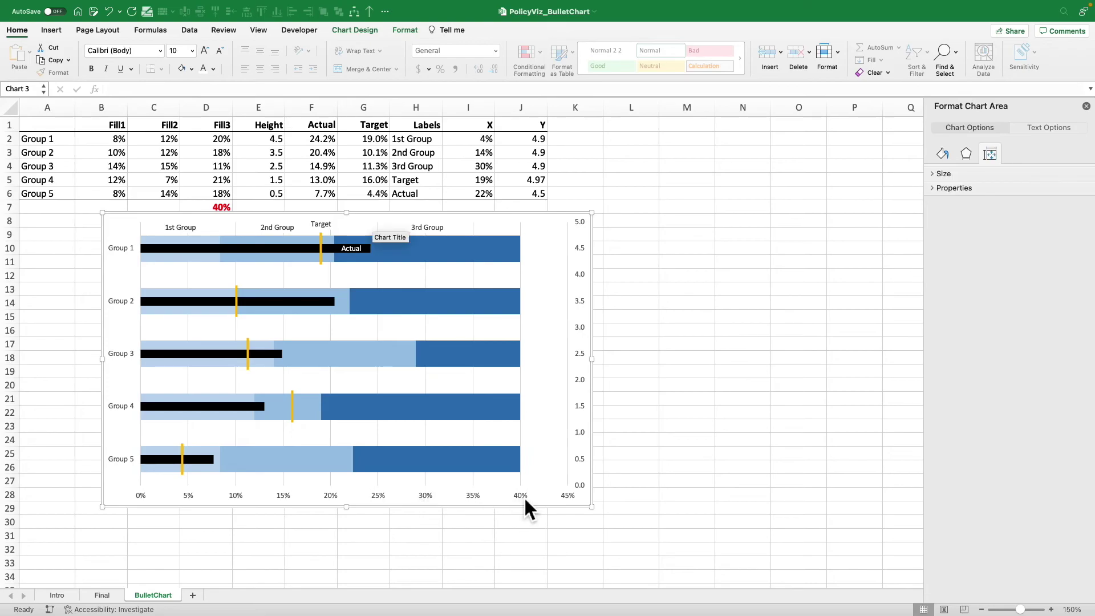
Set the horizontal axis maximum to 0.4 and delete the right-hand 0–5 vertical axis.
click(524, 497)
right_click(524, 497)
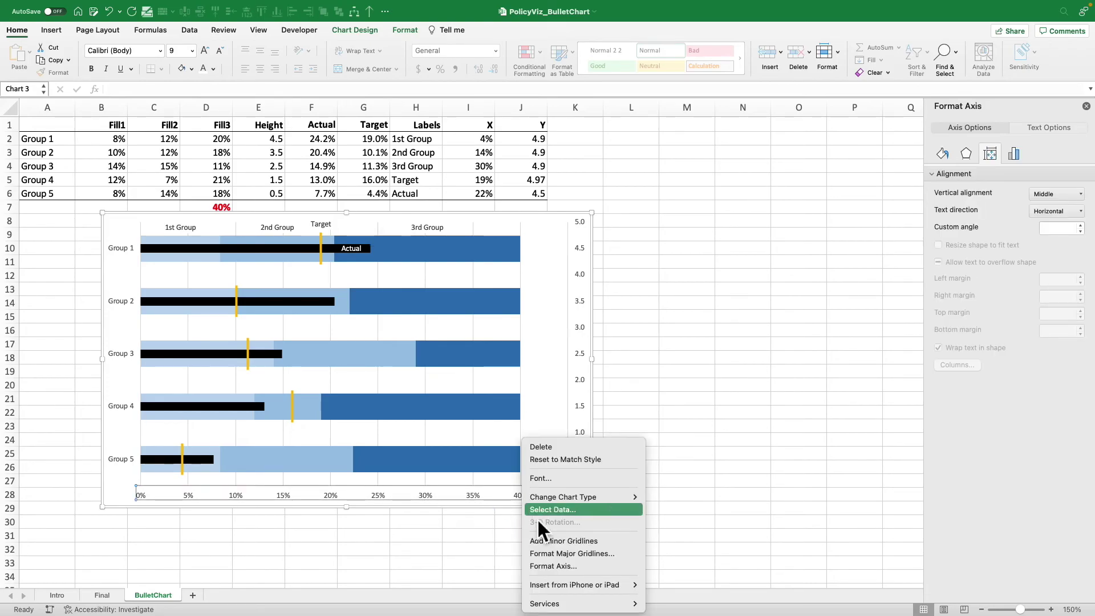
click(564, 567)
click(1014, 154)
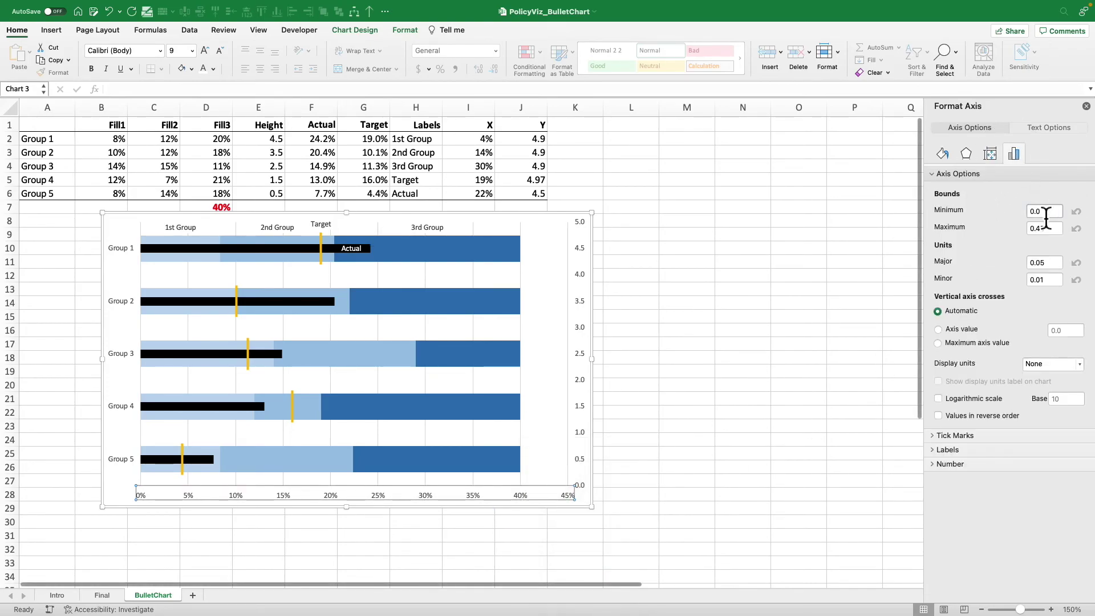
key(BackSpace)
key(Return)
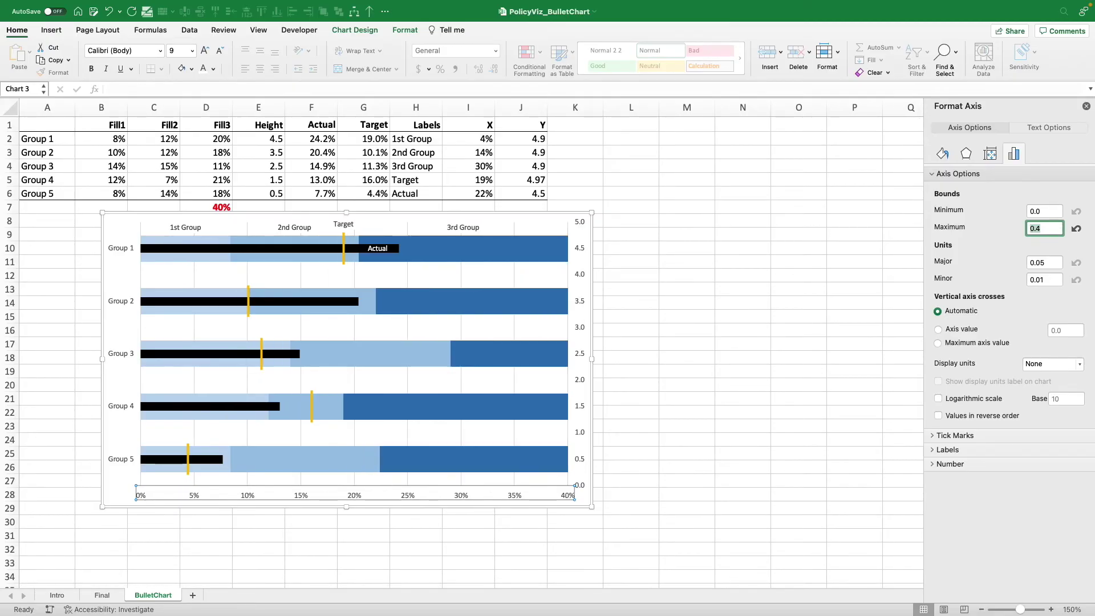
click(583, 303)
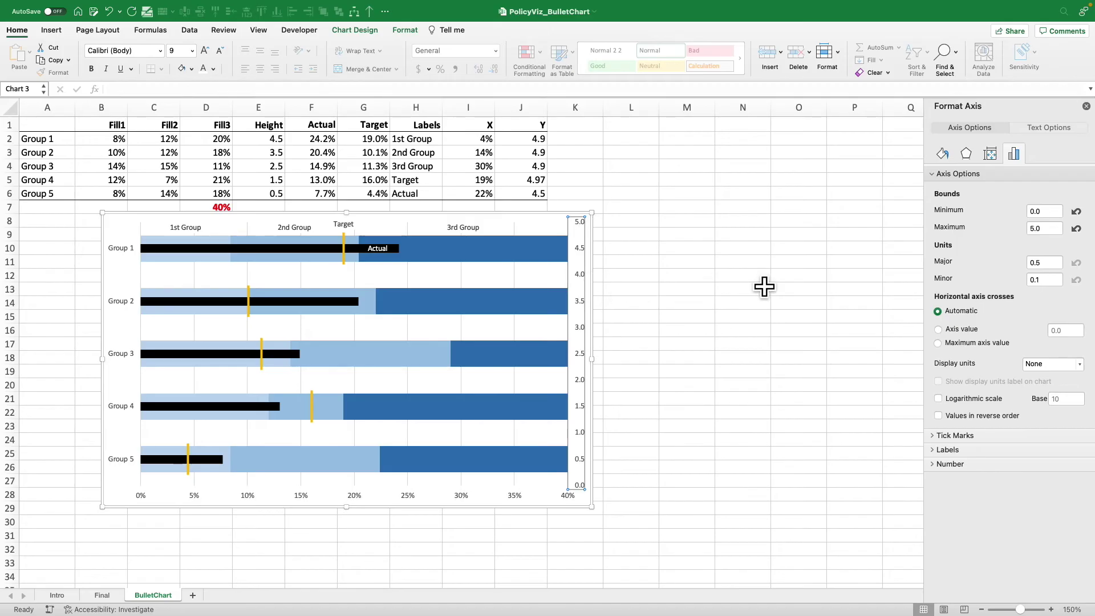
key(Delete)
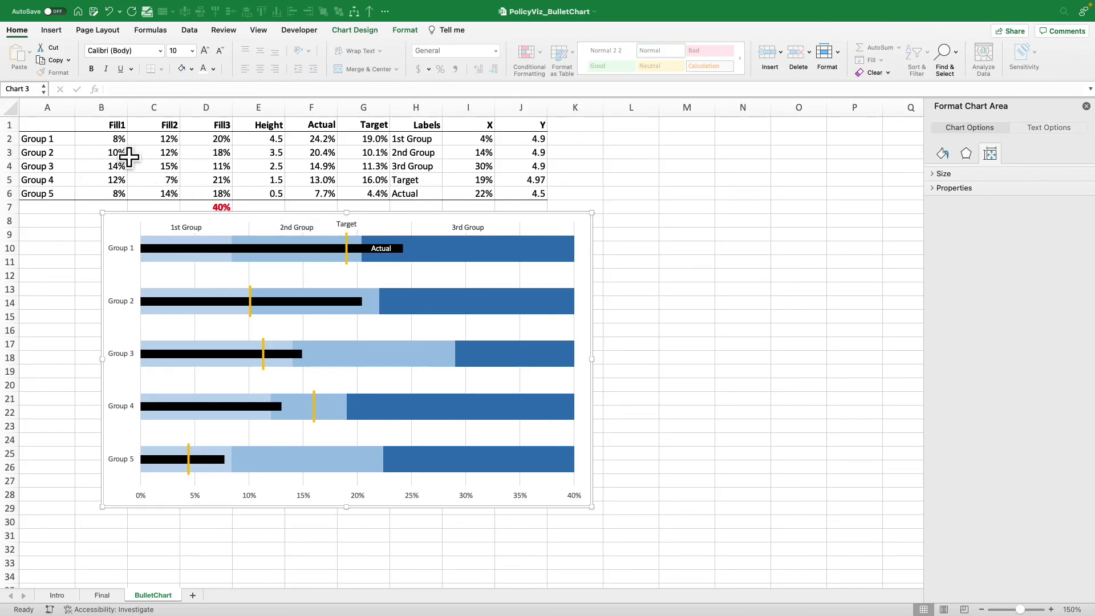
Enter 15% for Group 1's Fill1 in B2 and Fill2 in C2.
click(117, 139)
text(15)
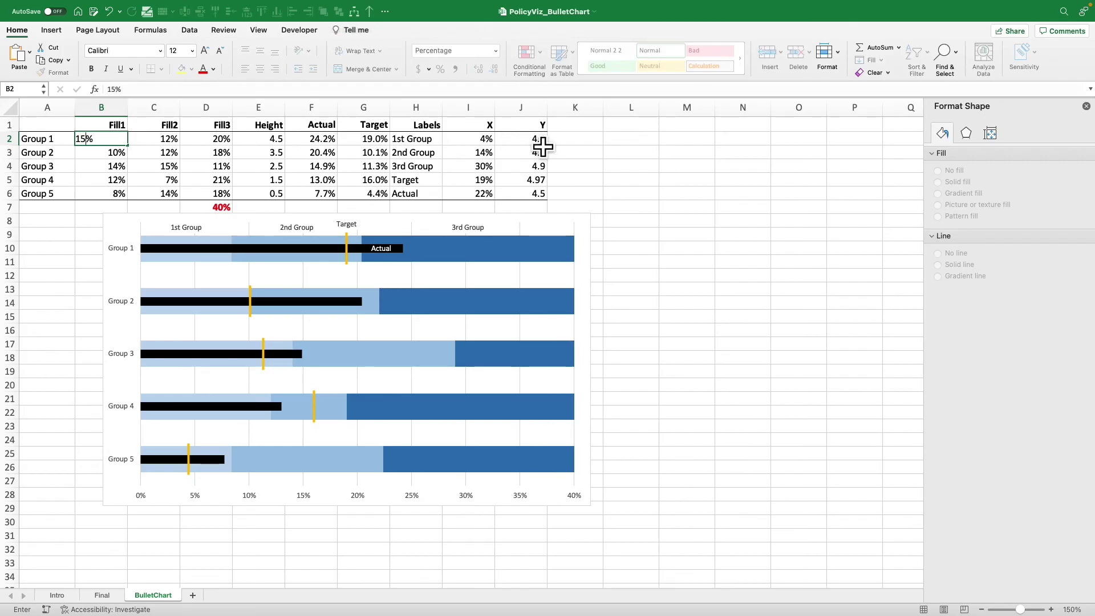
key(Tab)
text(15)
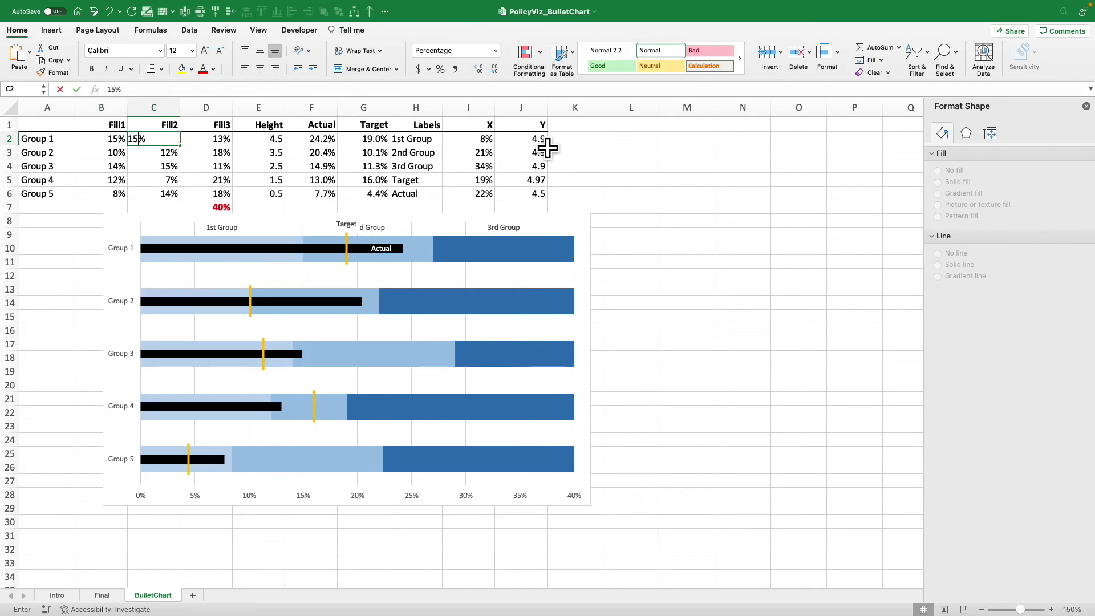
key(Return)
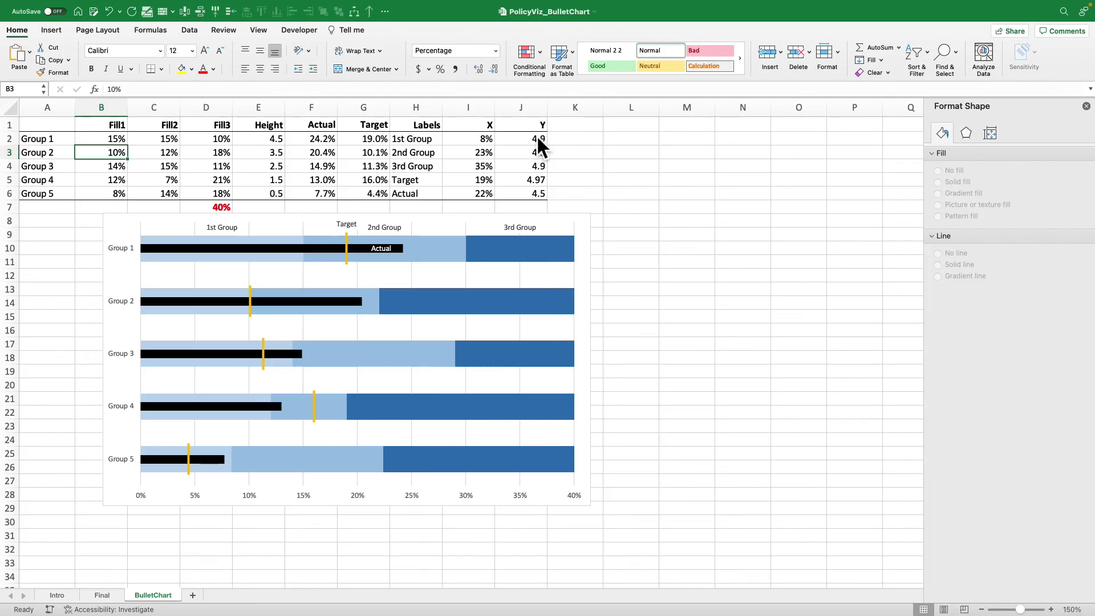
Set Group 1's Actual value in F2 to 35%.
key(Up)
key(shift+Right)
key(shift+Right)
key(shift+Down)
key(shift+Down)
key(shift+Down)
key(shift+Down)
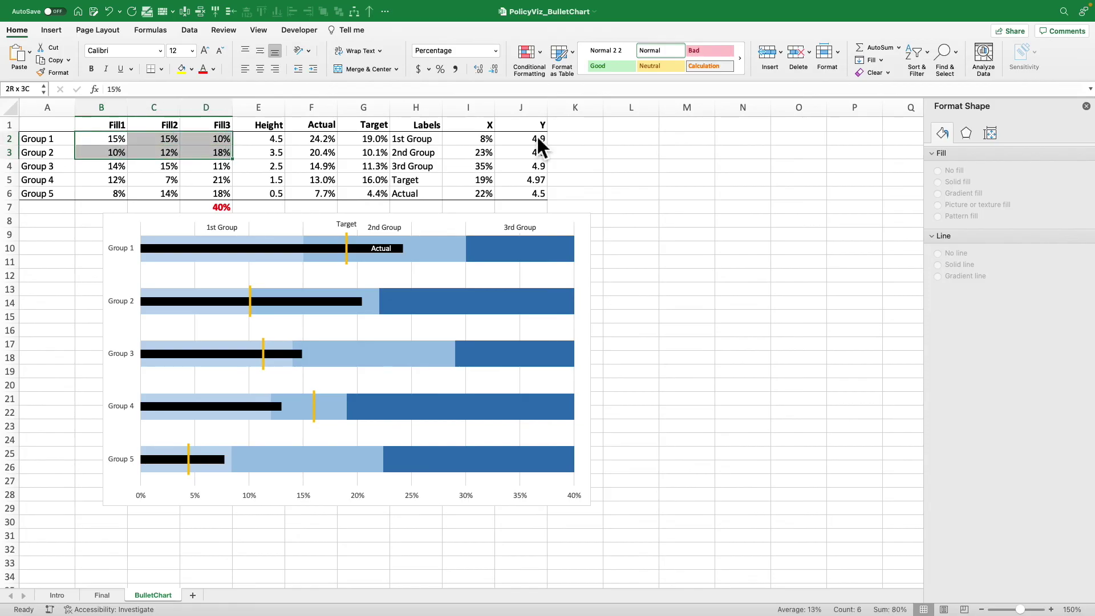
key(Right)
key(Right)
key(Right)
key(Right)
key(shift+Right)
key(shift+Down)
key(shift+Down)
key(shift+Down)
key(shift+Down)
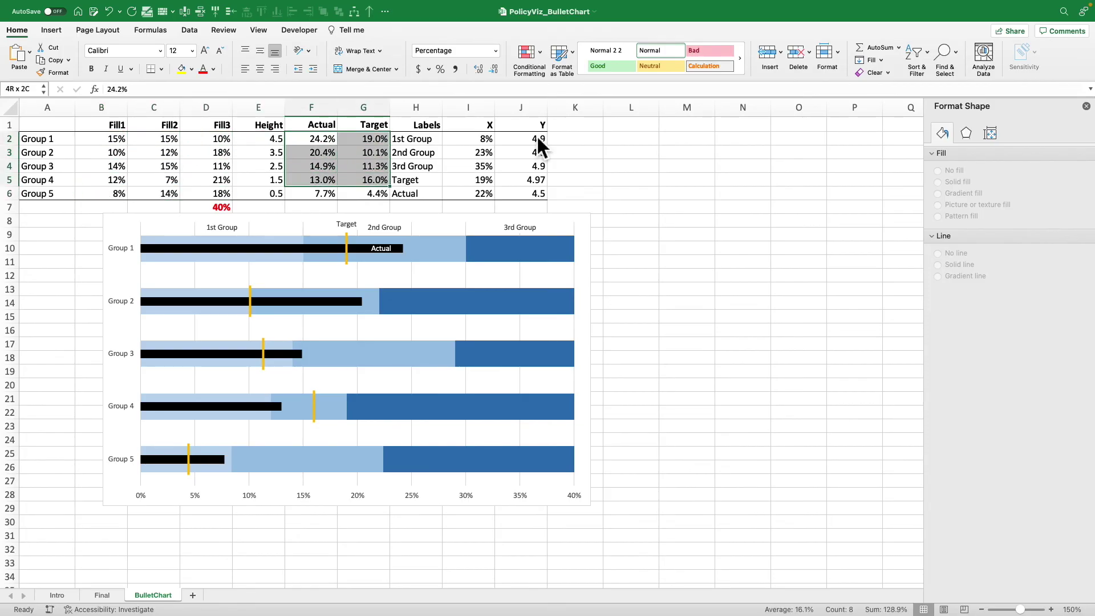
key(Up)
key(Down)
text(40)
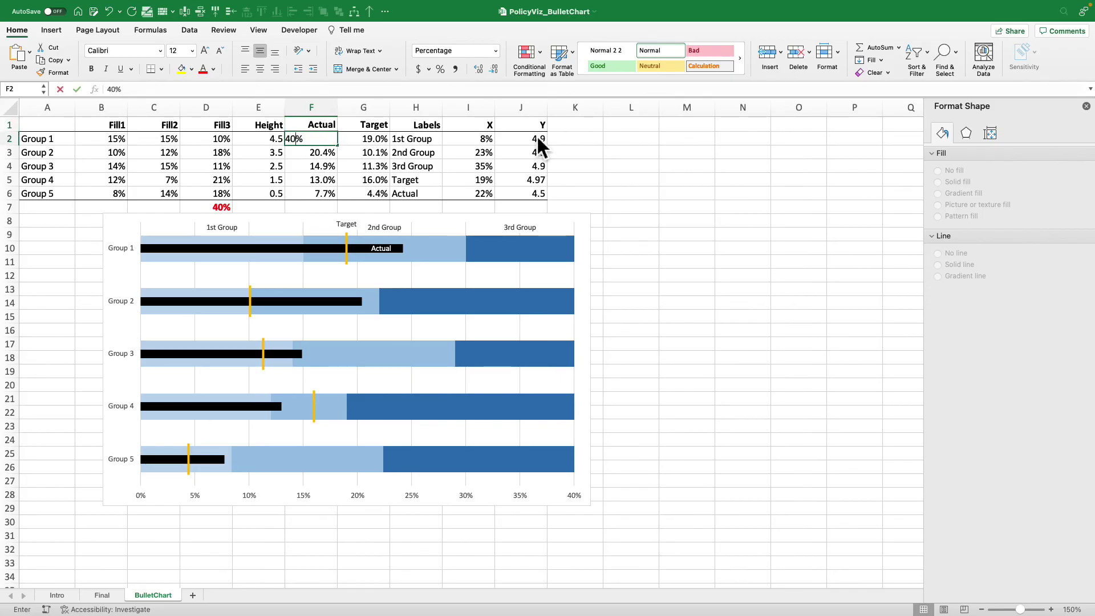
key(Return)
key(Up)
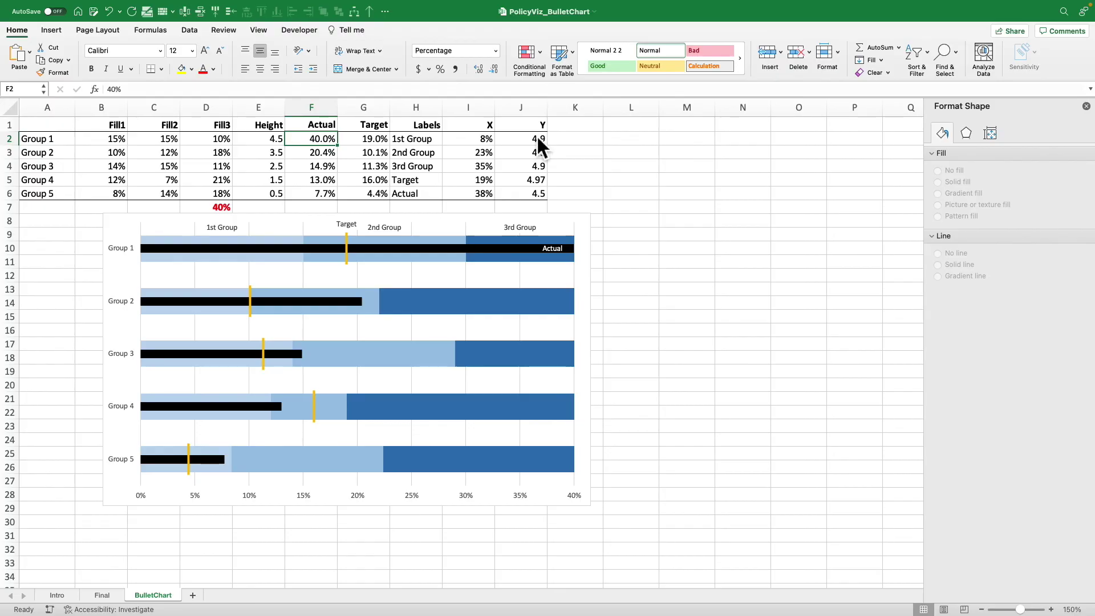
text(35)
key(Return)
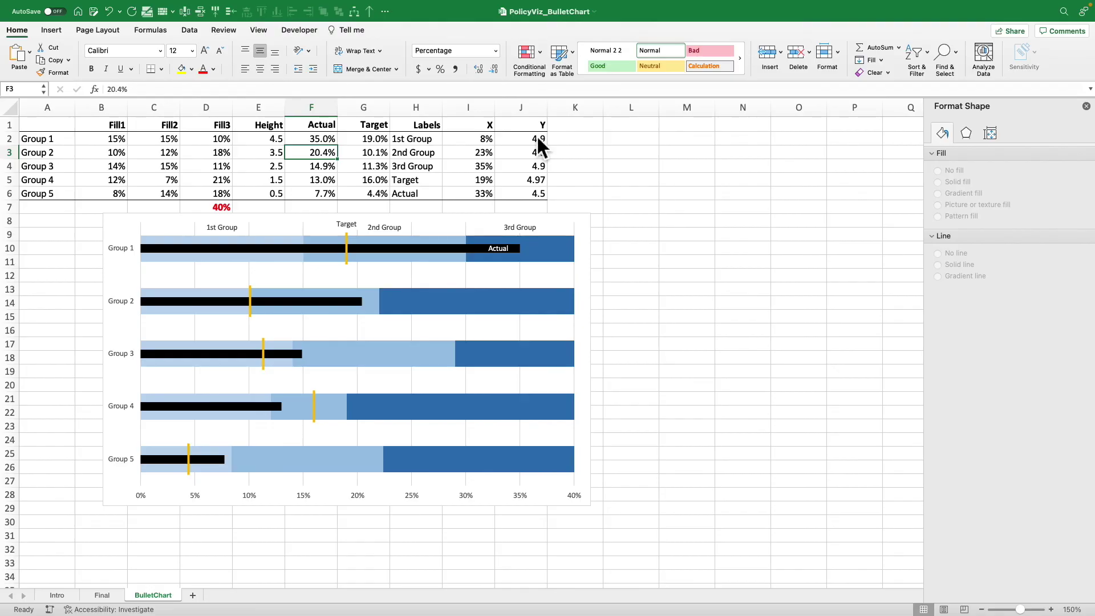
Set Group 1's Target value in G2 to 28%.
key(Up)
key(Right)
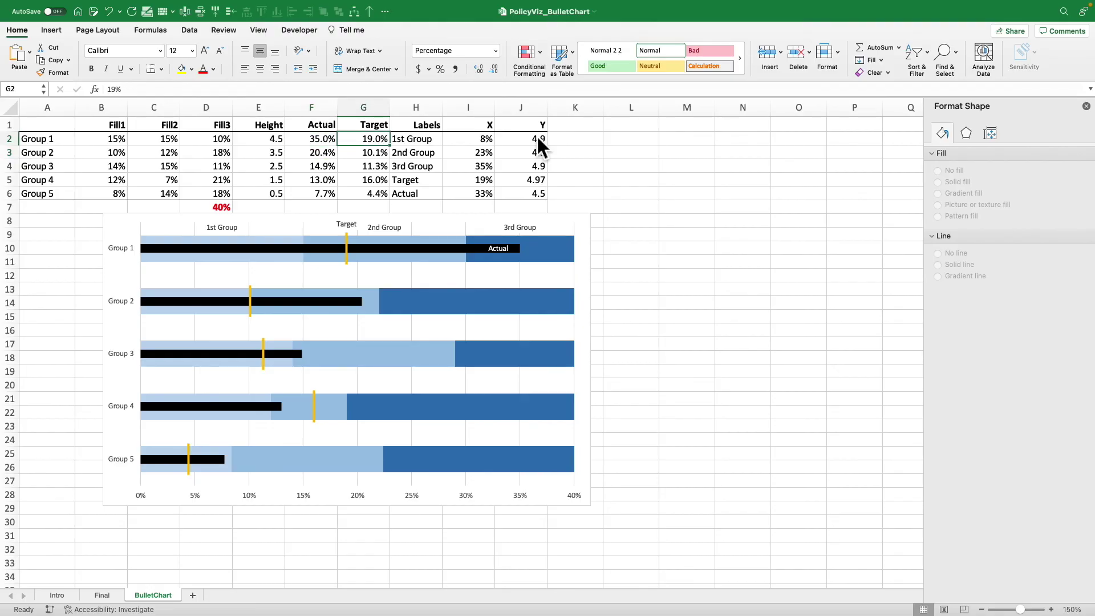
text(28)
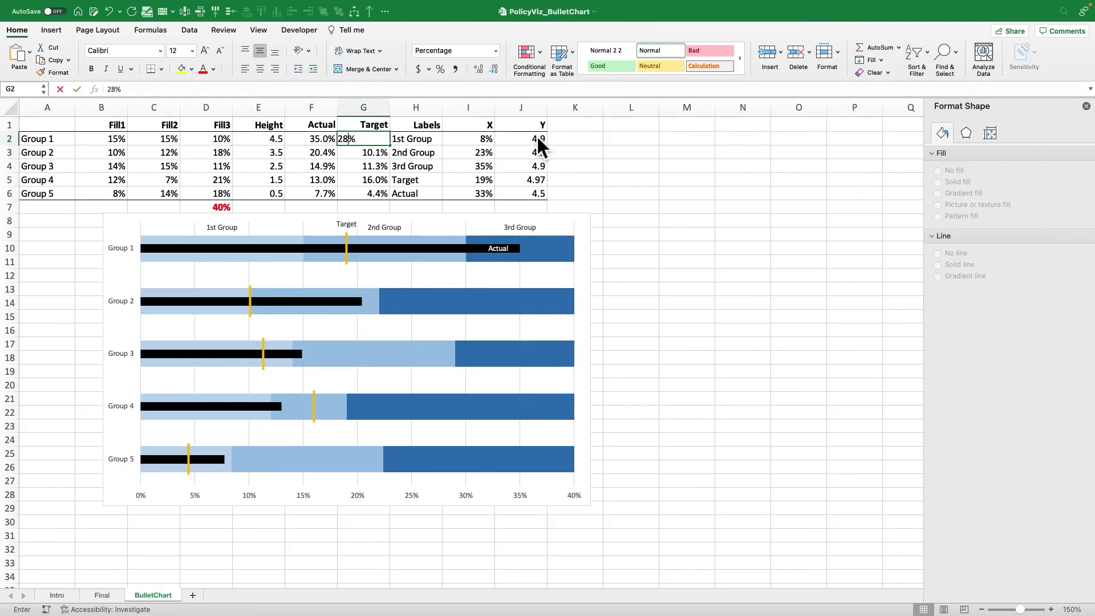
key(Return)
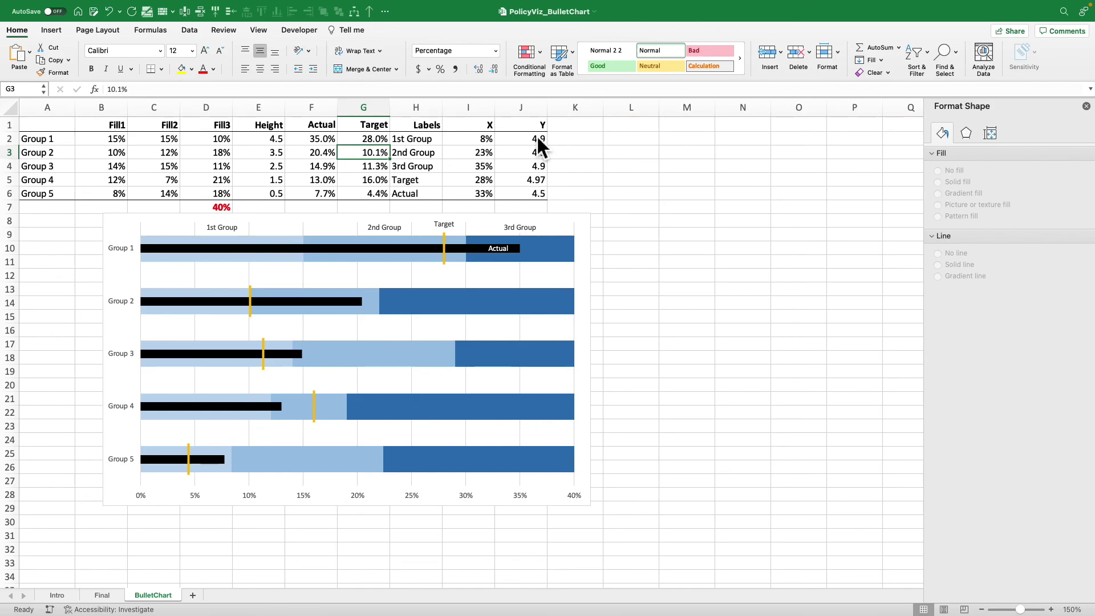